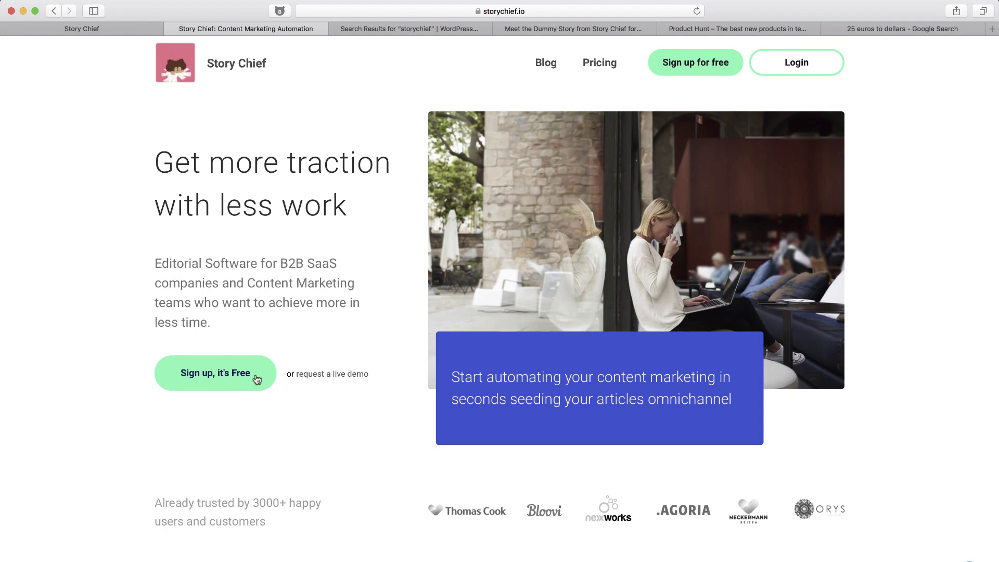
Browse the StoryChief homepage, view its SEO Tool listing on Product Hunt, then return home.
scroll(257, 379, down, 5)
scroll(271, 486, down, 6)
scroll(271, 489, down, 15)
scroll(271, 489, down, 10)
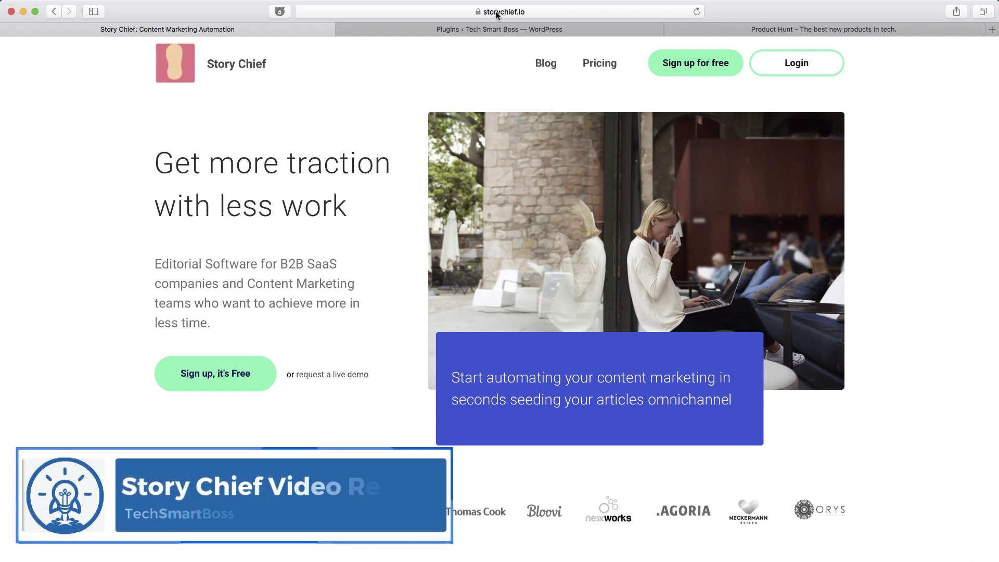
click(799, 30)
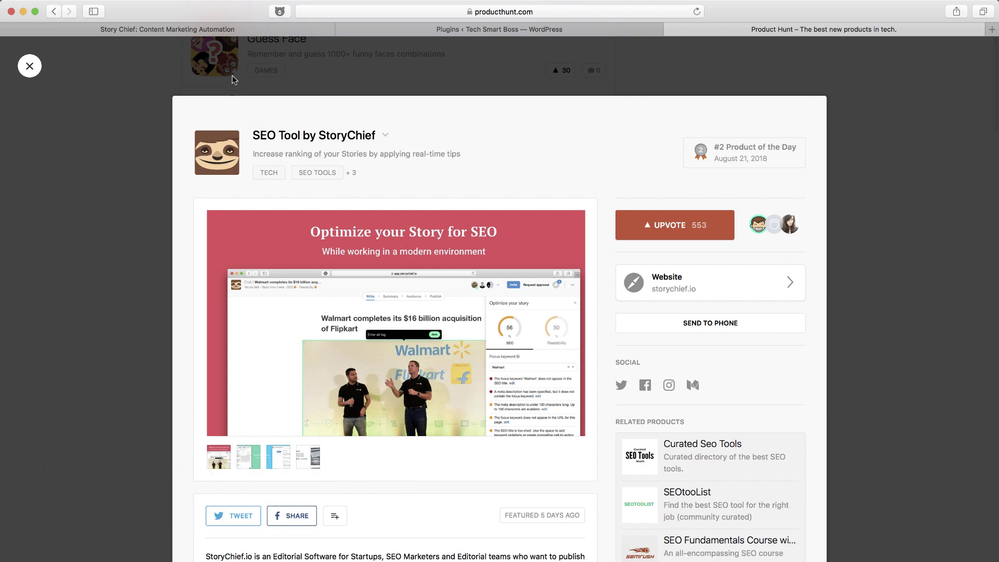
click(212, 32)
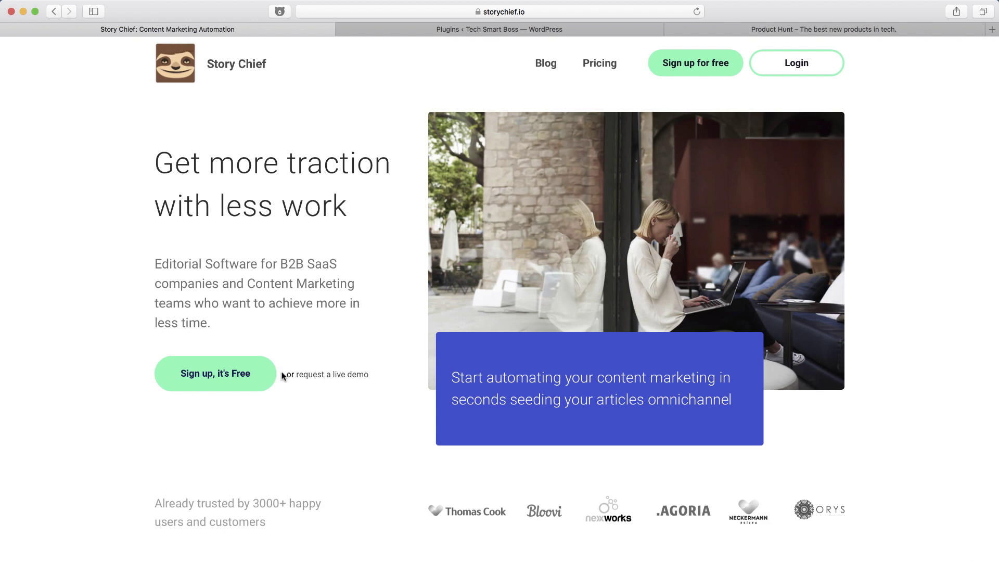
Go to Pricing and open the PRO plan details: Starter €25, Marketer €99, Publisher tailored.
scroll(329, 446, down, 5)
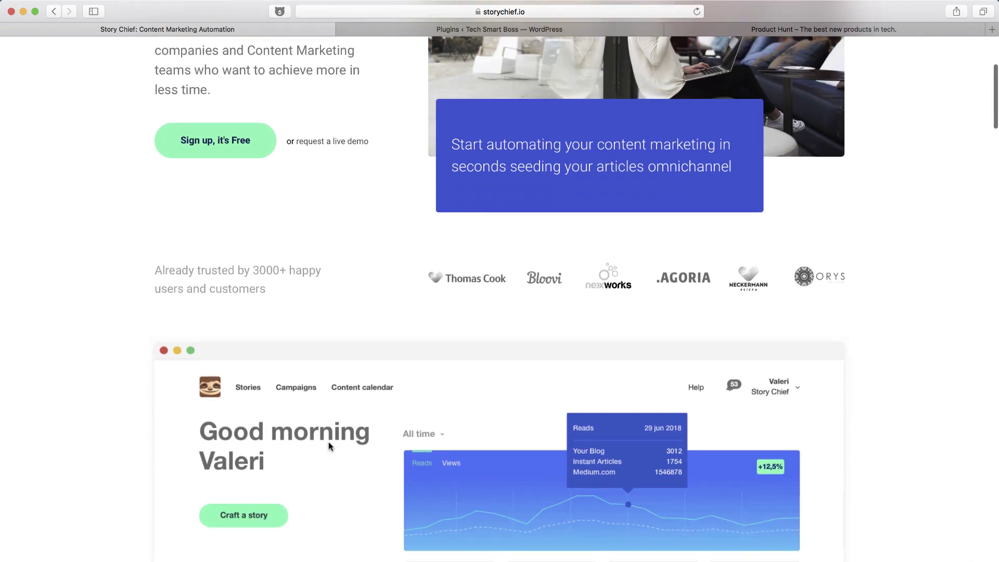
scroll(329, 446, down, 5)
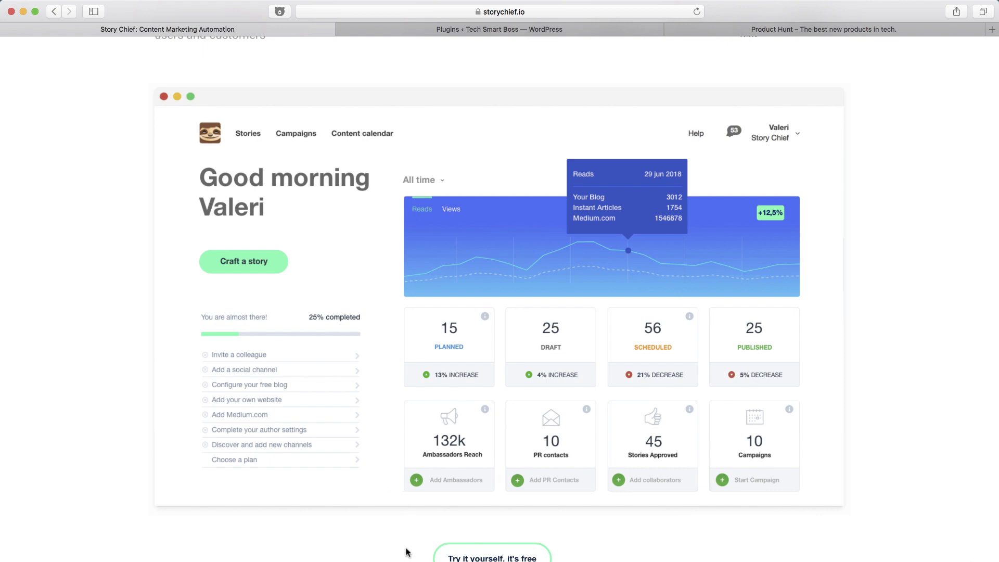
scroll(406, 551, down, 7)
scroll(406, 551, down, 20)
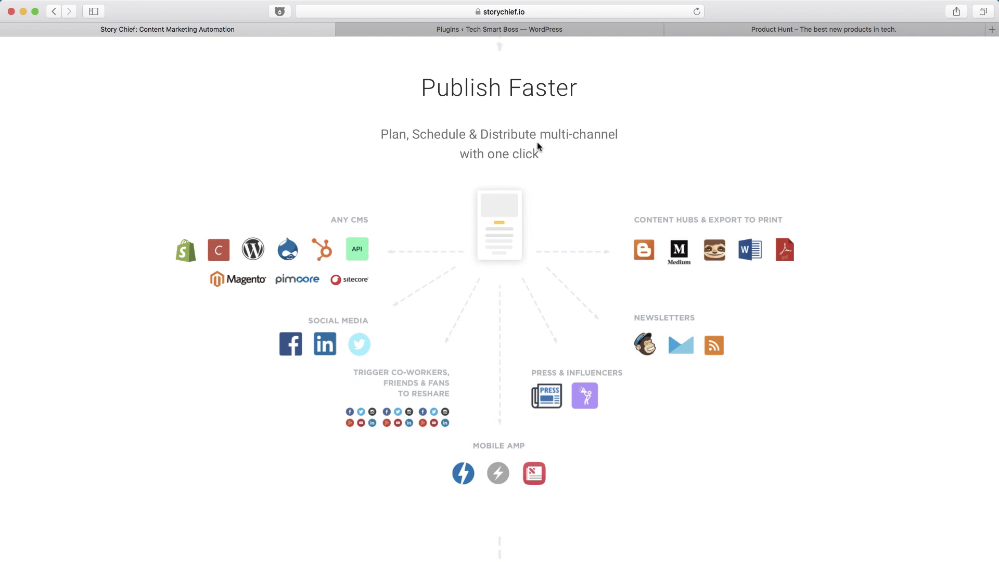
scroll(537, 141, up, 20)
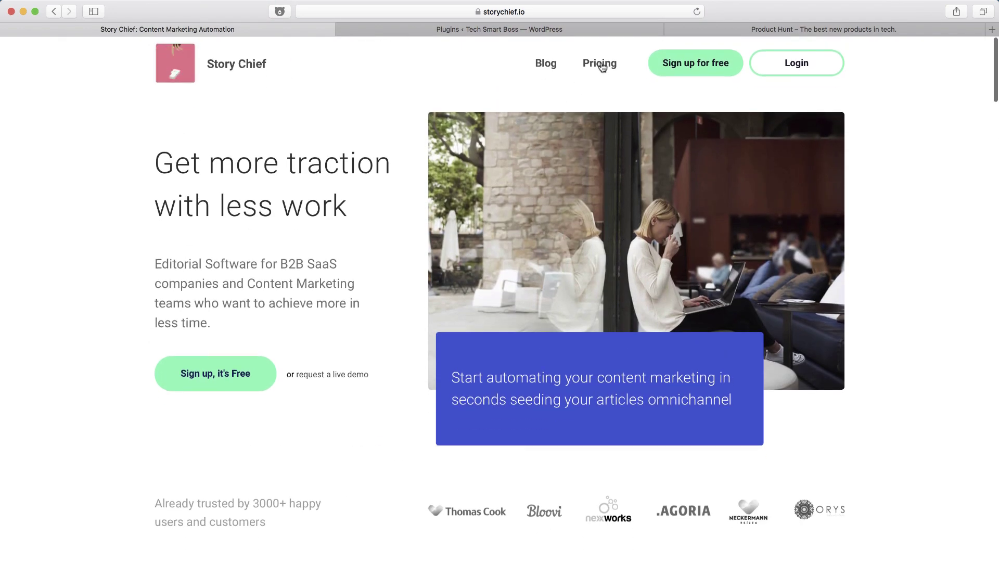
click(601, 63)
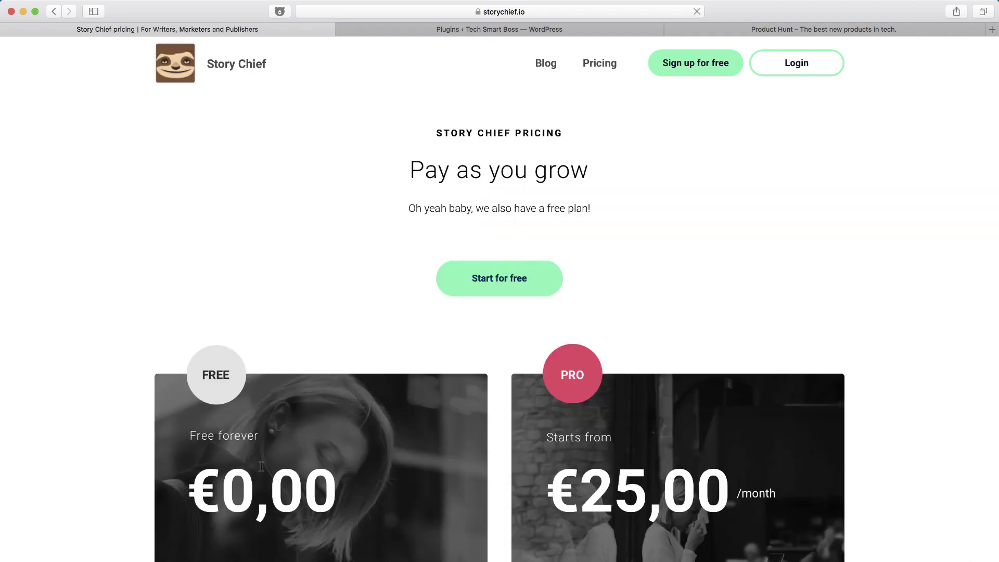
scroll(261, 467, down, 3)
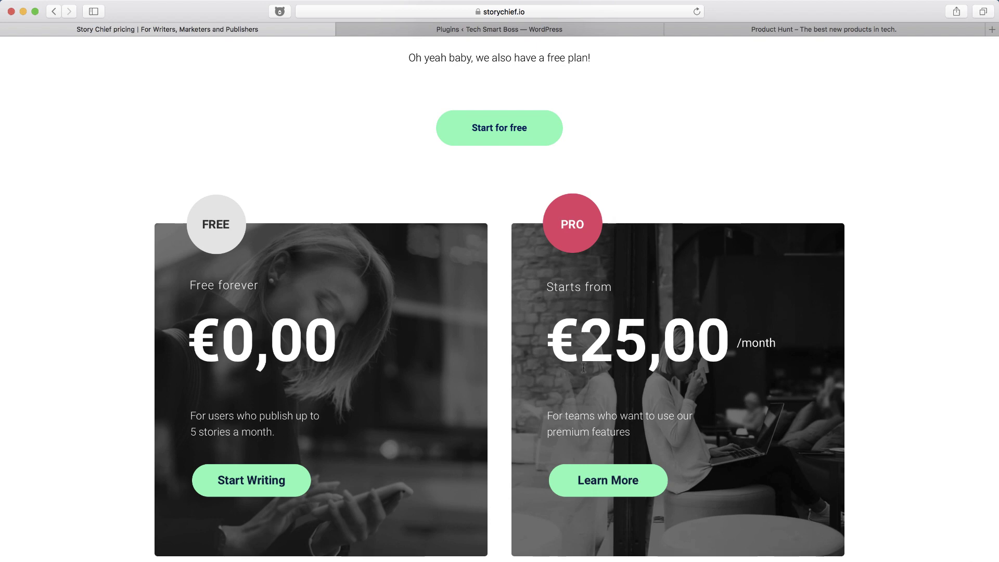
click(614, 478)
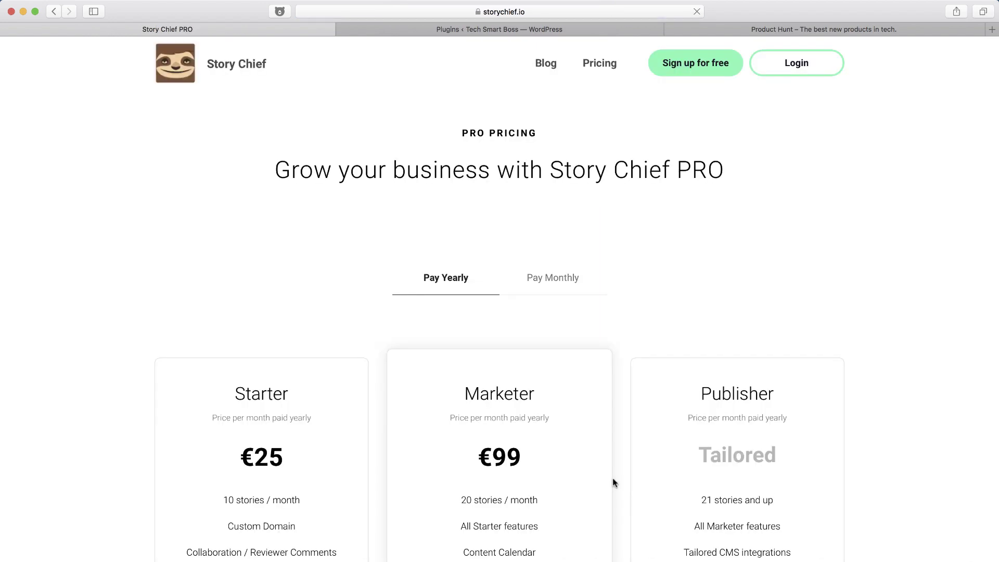
In a new tab, search '25 euros to dollars' to get 29.08 US dollars.
click(992, 31)
text(25 euos)
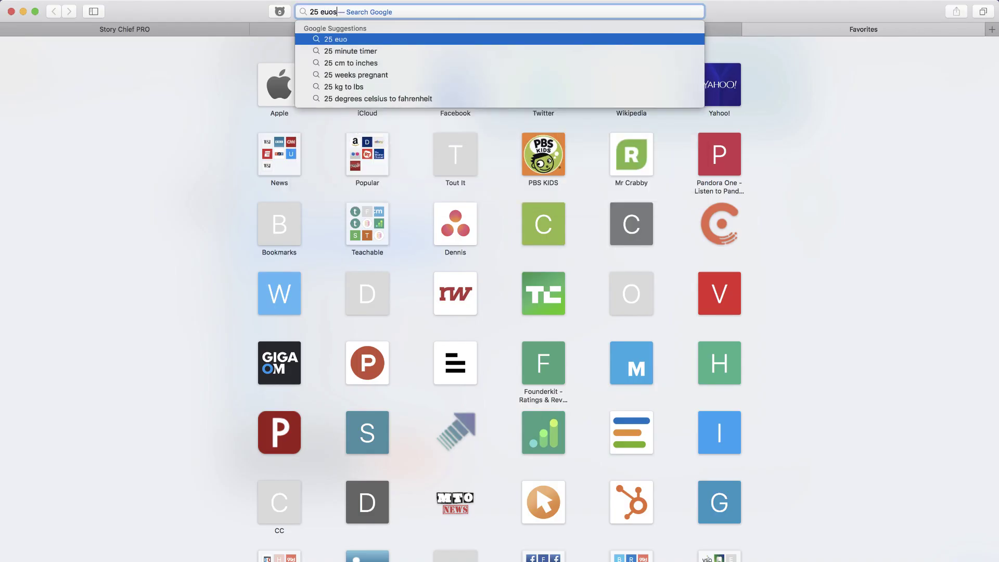
key(BackSpace)
key(BackSpace)
text(ros to dollars)
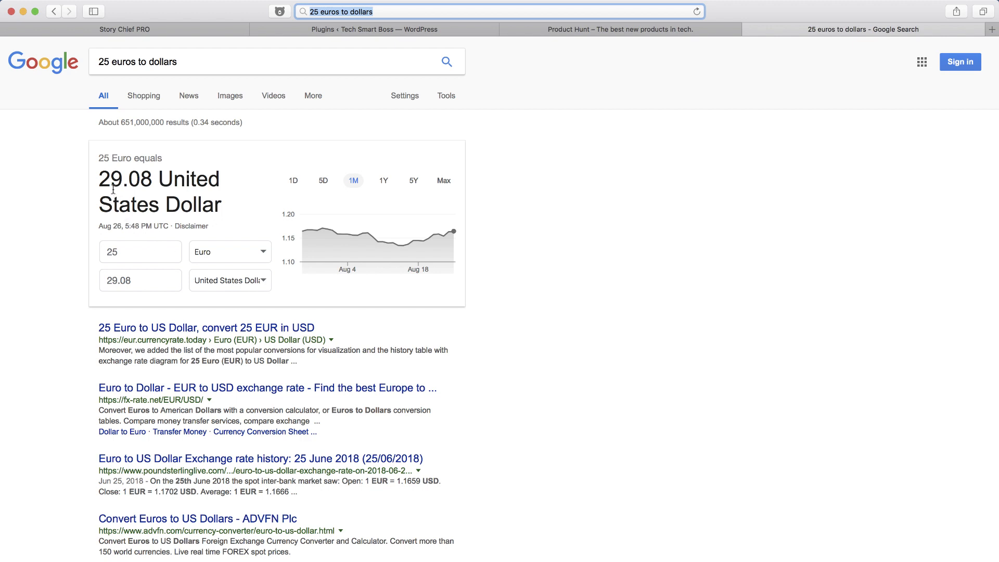
Return to the Story Chief PRO tab, scroll down and dismiss the chat popup.
click(193, 29)
scroll(542, 391, down, 5)
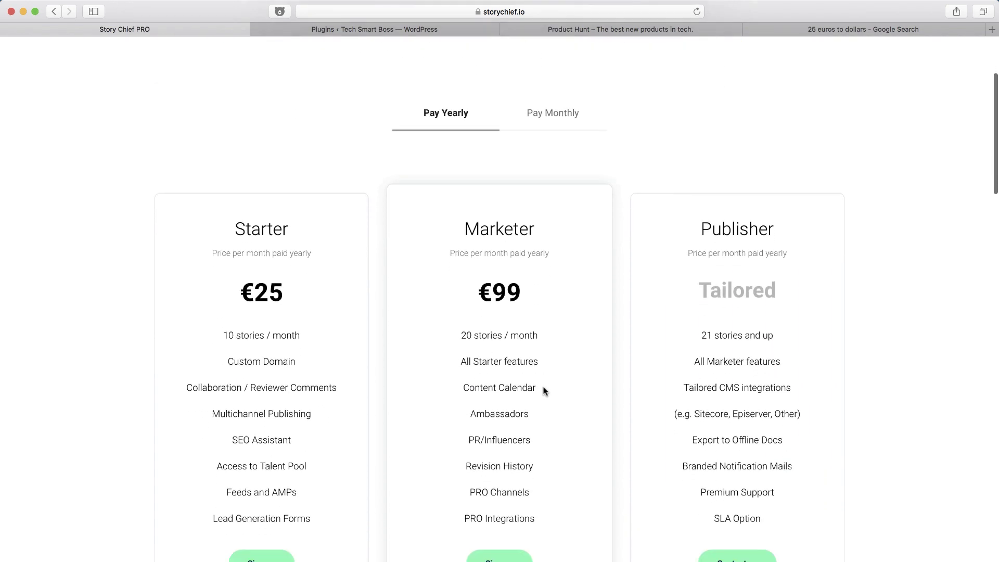
scroll(543, 390, down, 1)
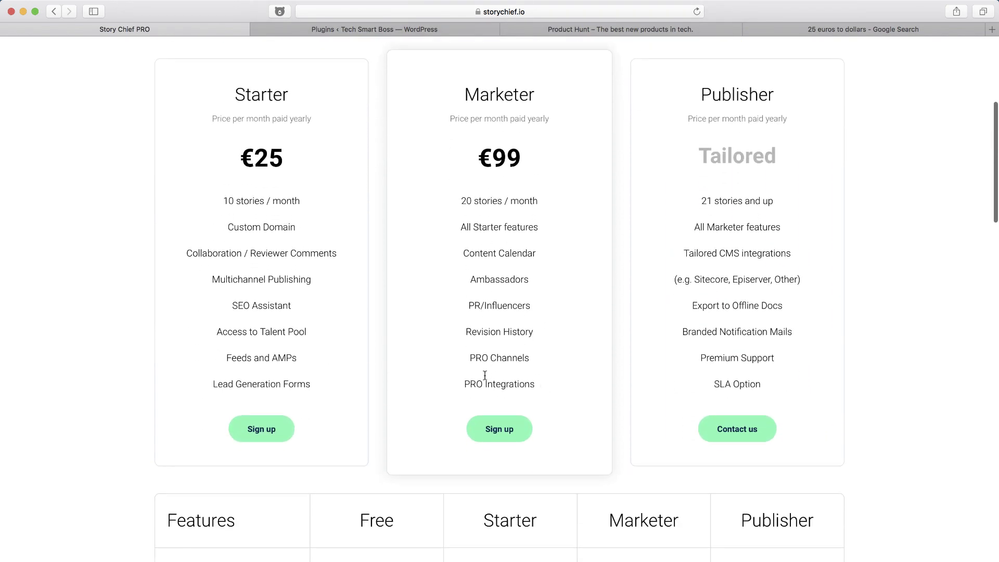
scroll(486, 384, down, 8)
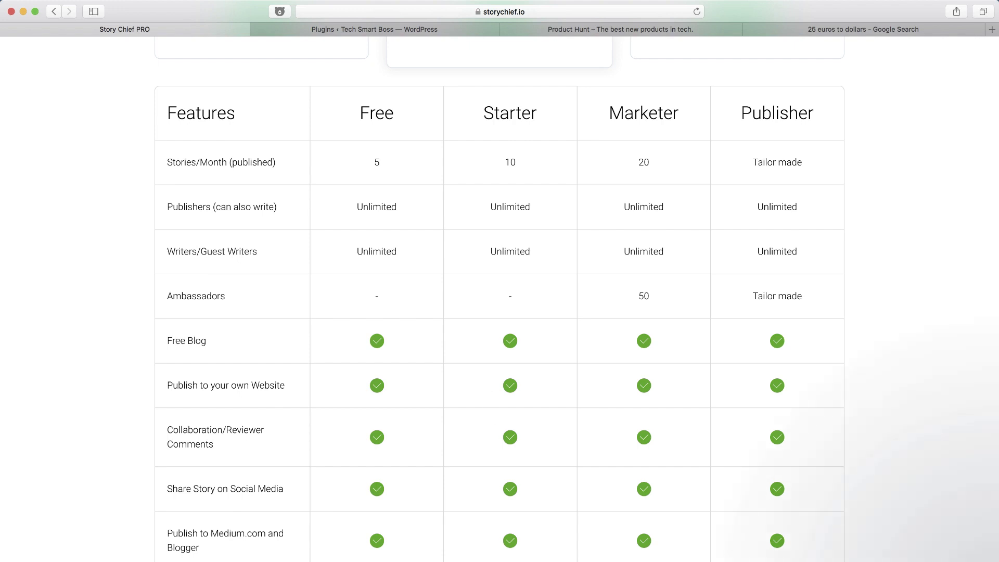
scroll(484, 415, down, 1)
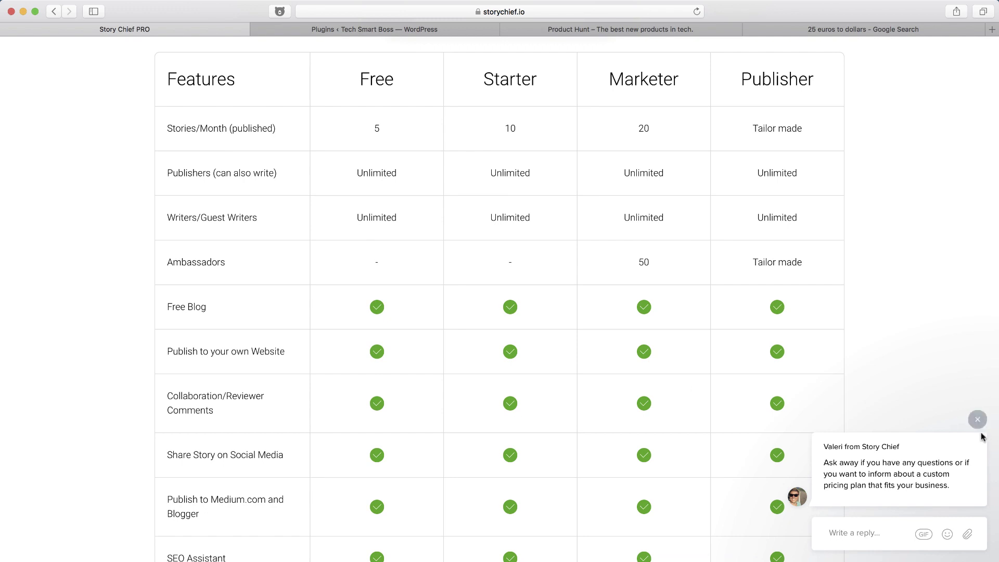
click(978, 421)
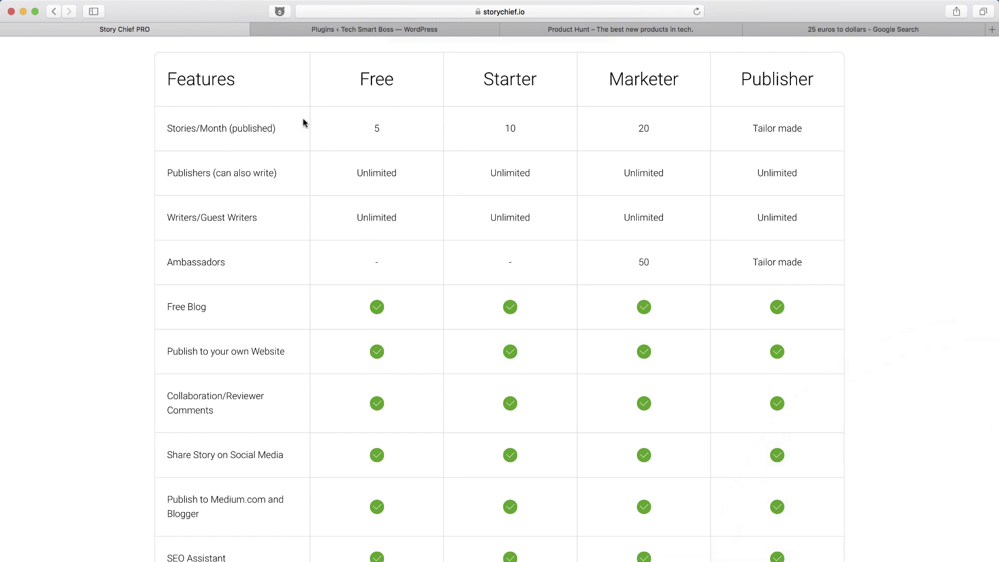
Highlight the Free plan's Stories/Month value 5 and scroll through the feature comparison table.
scroll(303, 122, up, 2)
scroll(304, 121, down, 2)
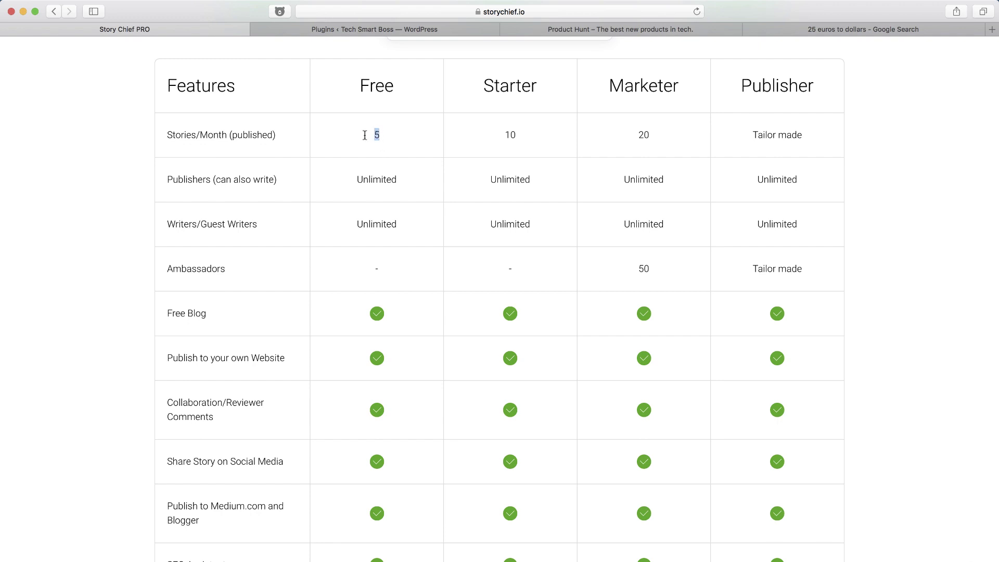
drag(380, 135, 365, 136)
scroll(622, 223, down, 2)
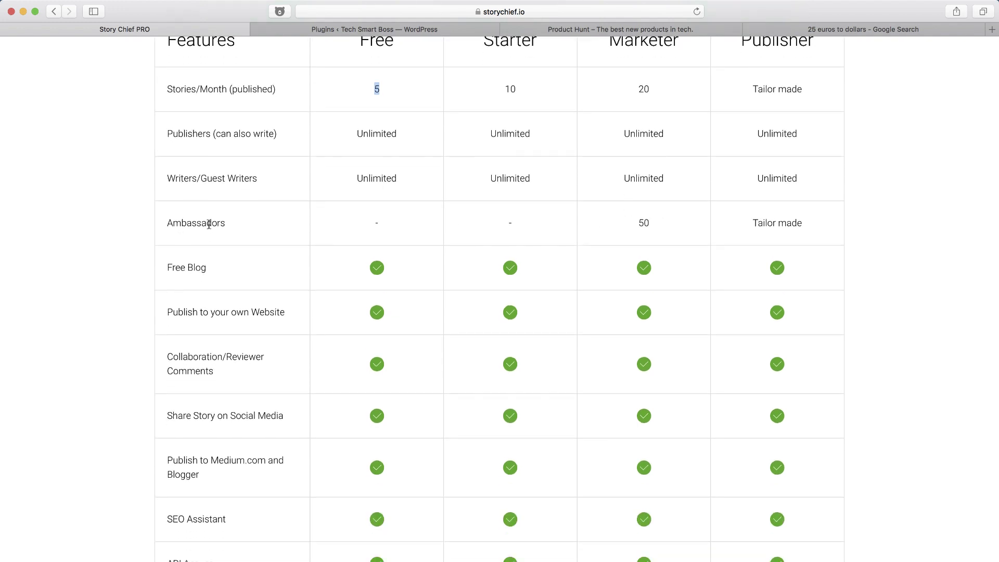
scroll(544, 261, up, 2)
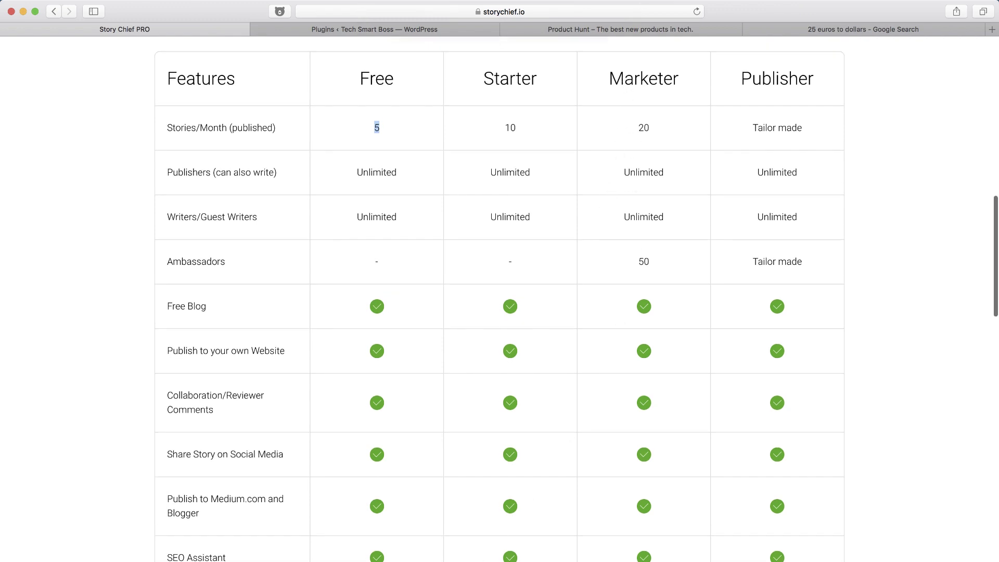
scroll(591, 230, up, 7)
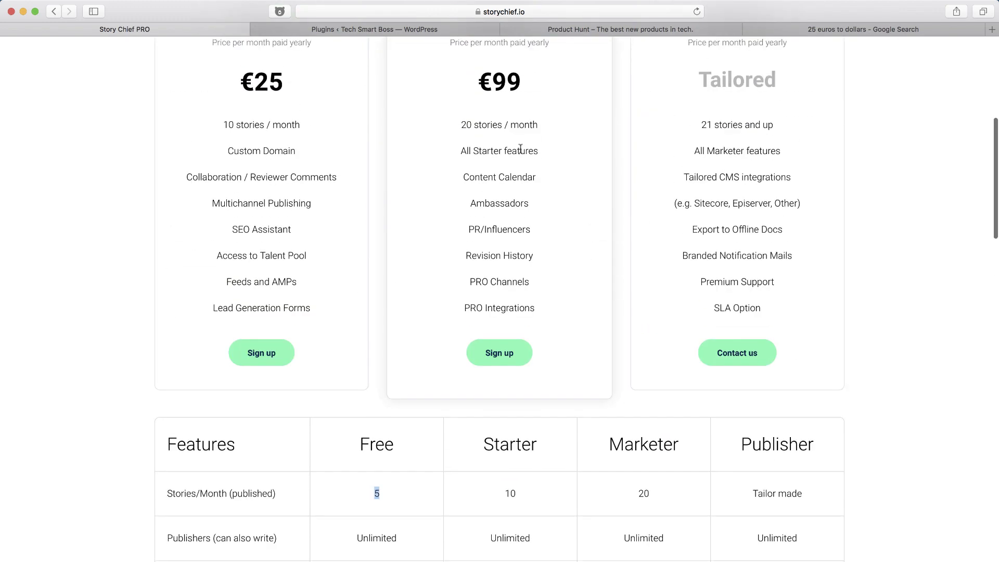
scroll(543, 344, down, 6)
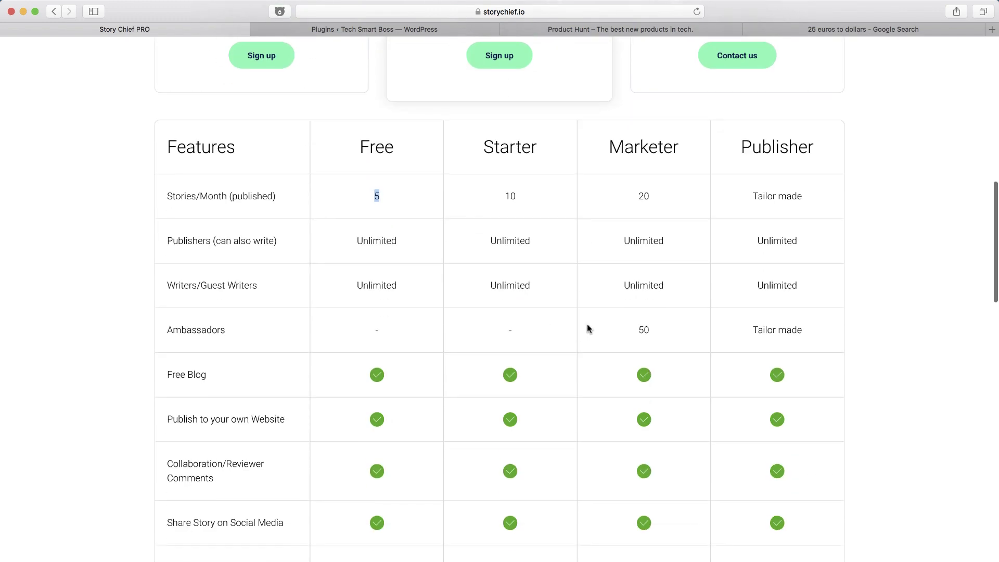
scroll(587, 327, down, 2)
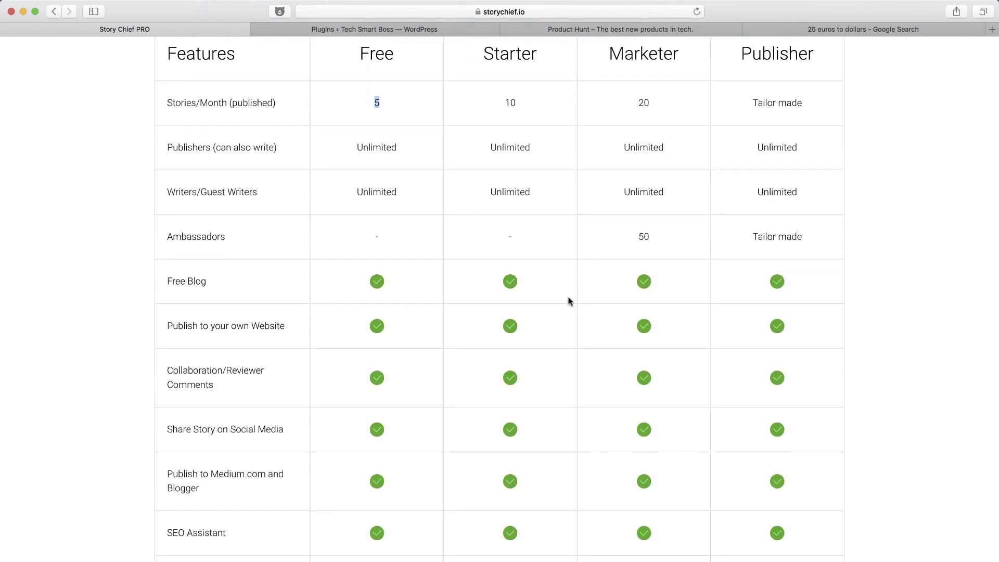
scroll(569, 299, down, 2)
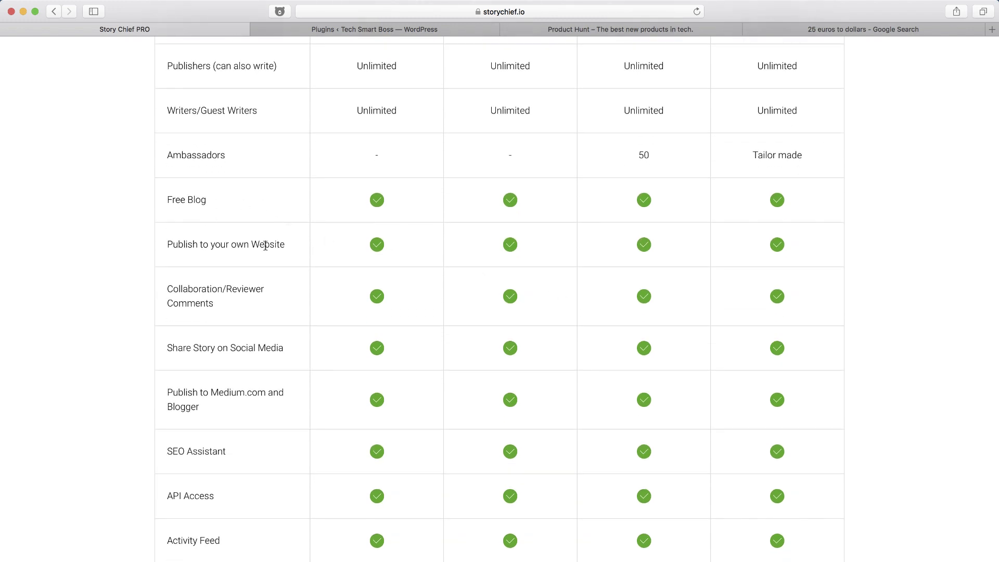
scroll(265, 245, down, 3)
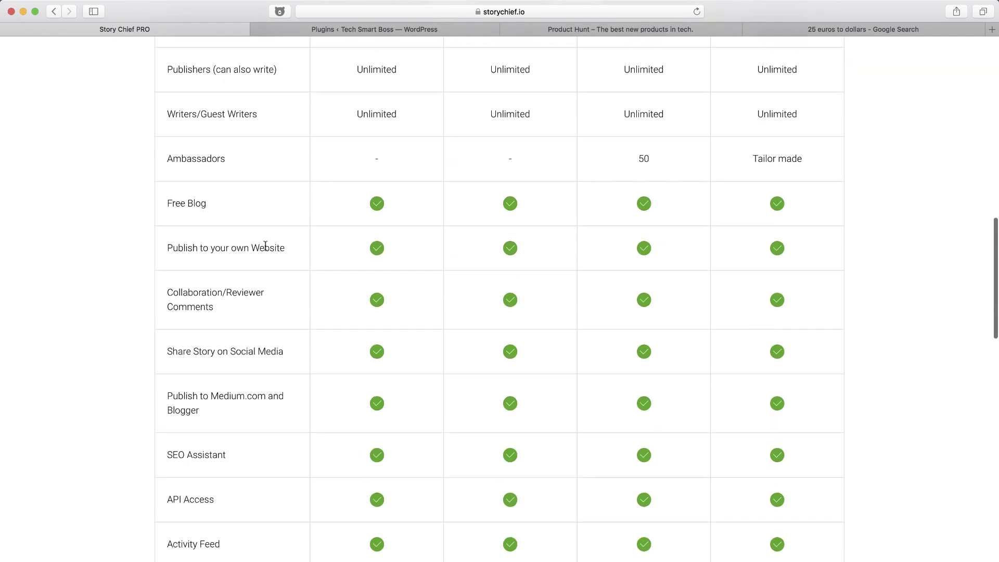
Scroll down the comparison table, highlighting the Lead Generation Forms feature description.
scroll(266, 354, down, 8)
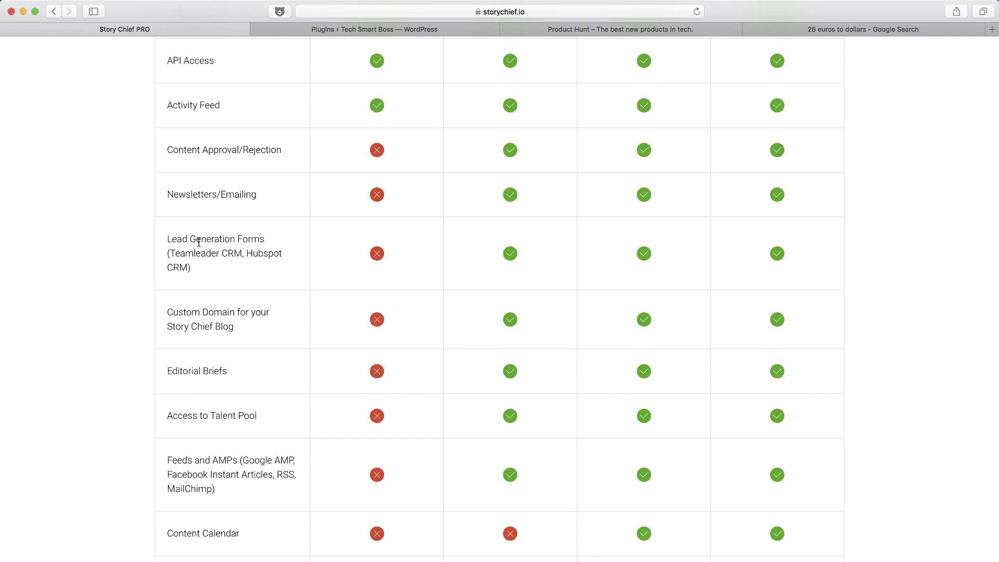
drag(198, 241, 215, 264)
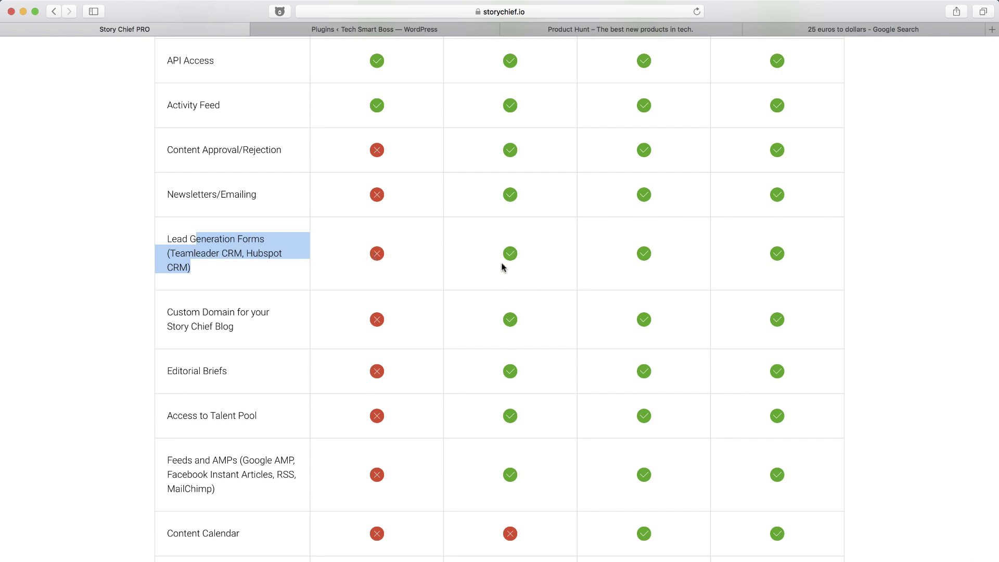
scroll(510, 253, up, 10)
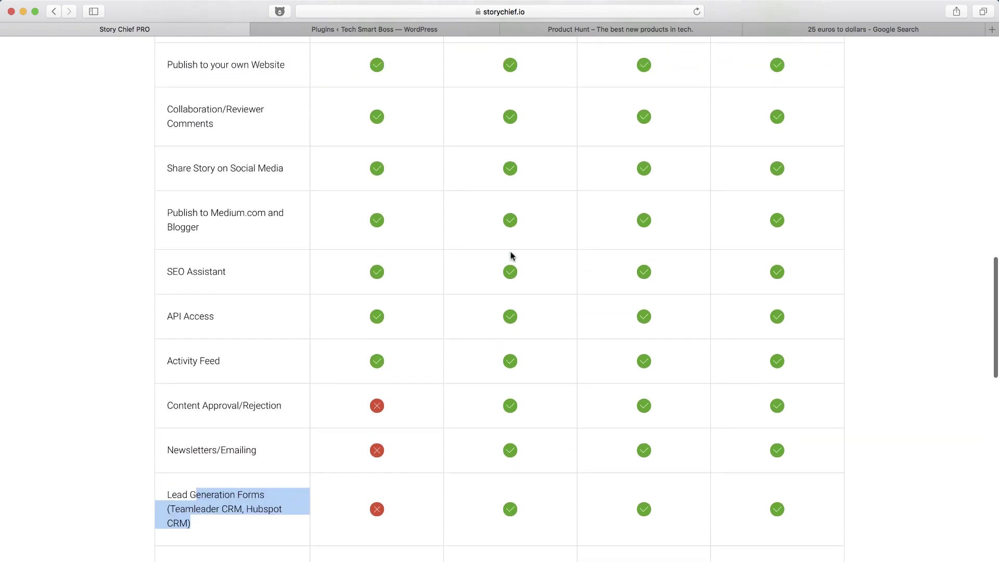
scroll(510, 255, down, 7)
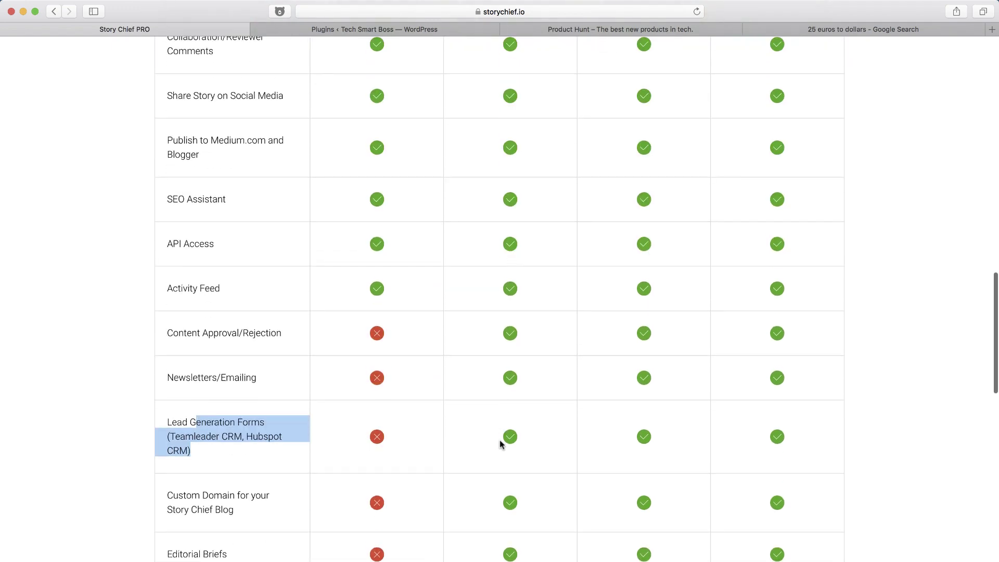
scroll(500, 441, down, 3)
scroll(510, 330, down, 2)
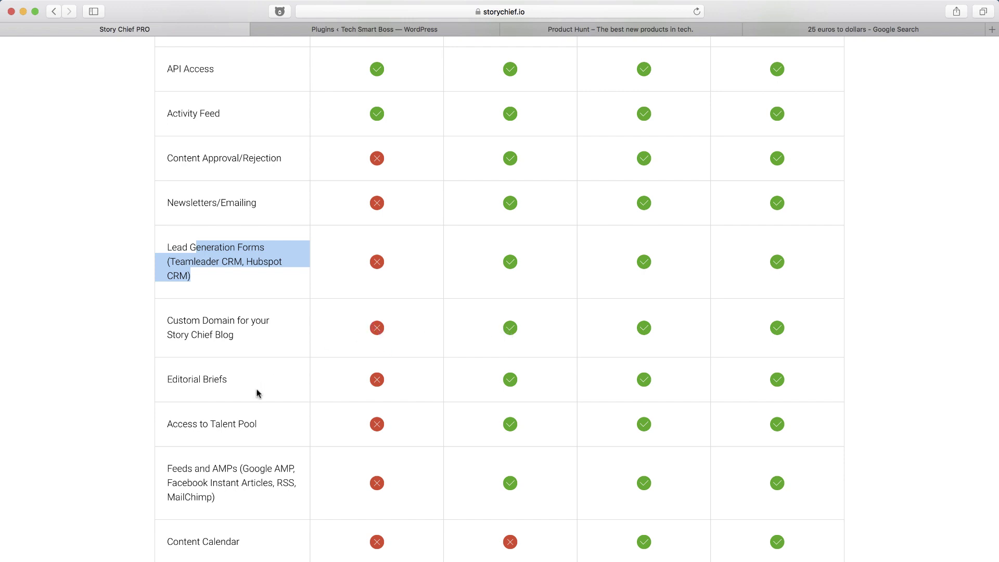
scroll(258, 393, down, 4)
scroll(230, 411, down, 3)
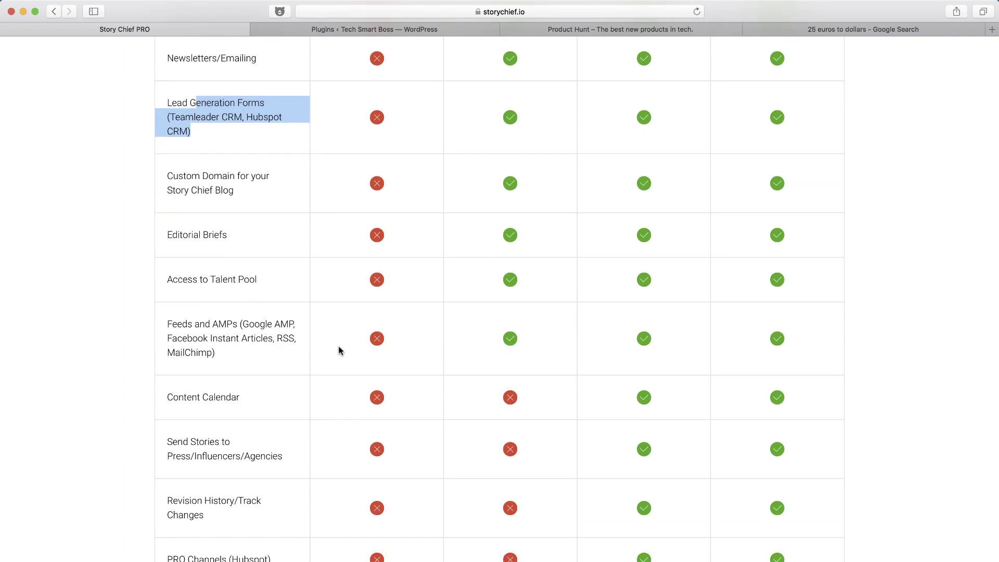
Select the Google AMP text in the Feeds row, then scroll to the page footer.
drag(243, 325, 290, 326)
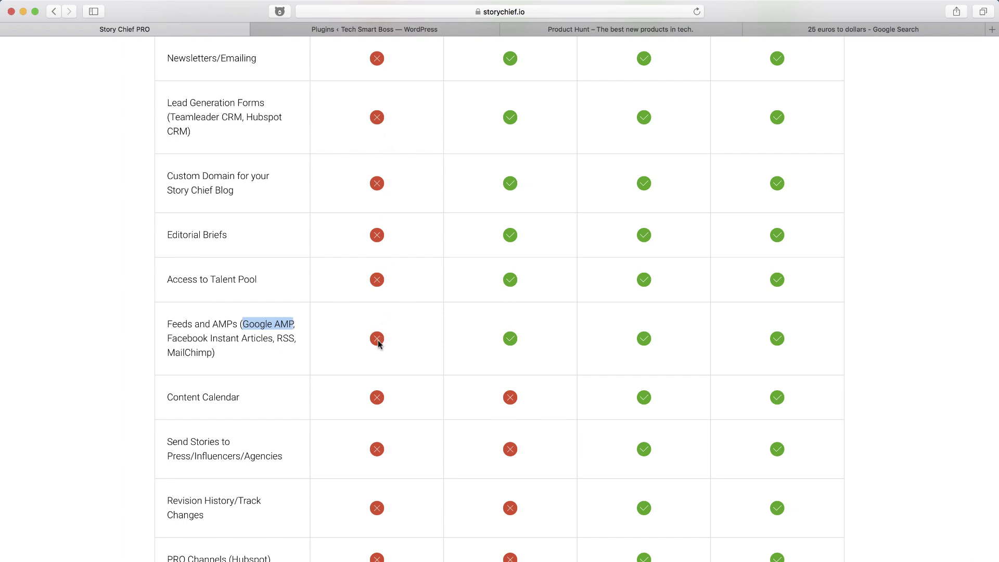
click(245, 325)
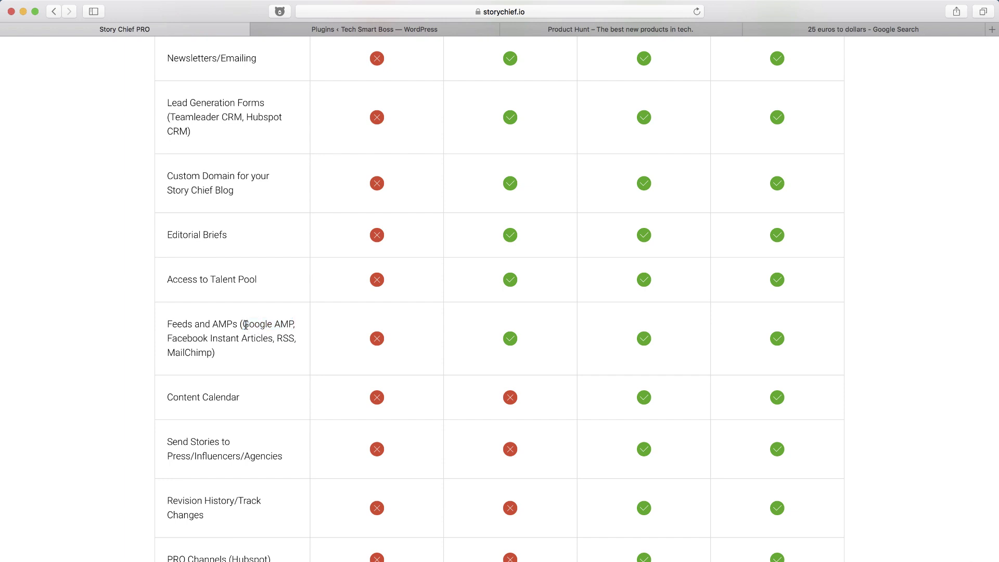
drag(245, 325, 286, 325)
scroll(502, 333, up, 4)
scroll(501, 330, down, 5)
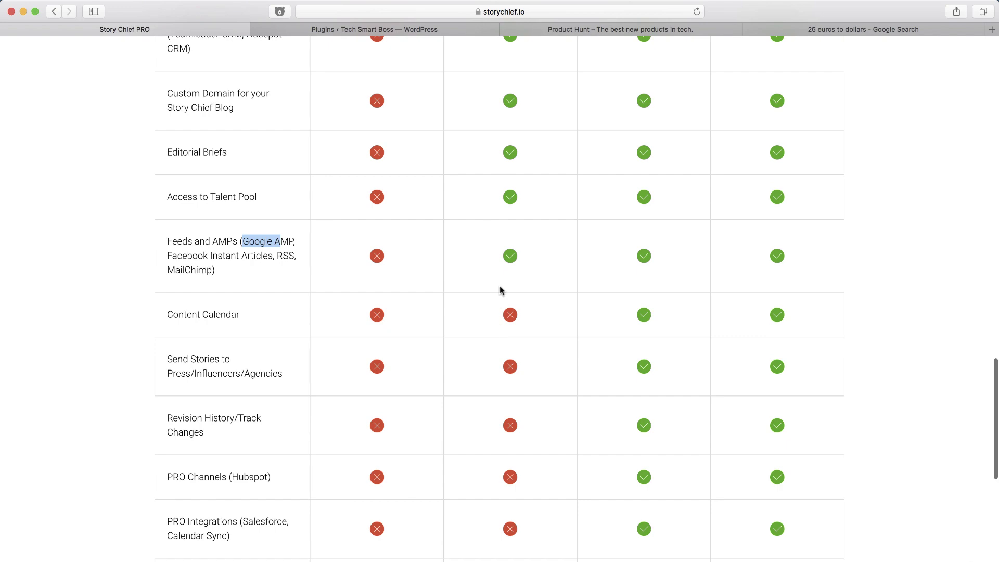
scroll(500, 283, down, 3)
scroll(244, 259, down, 10)
scroll(244, 259, up, 20)
scroll(244, 259, up, 6)
scroll(565, 93, down, 5)
scroll(196, 476, down, 20)
click(162, 443)
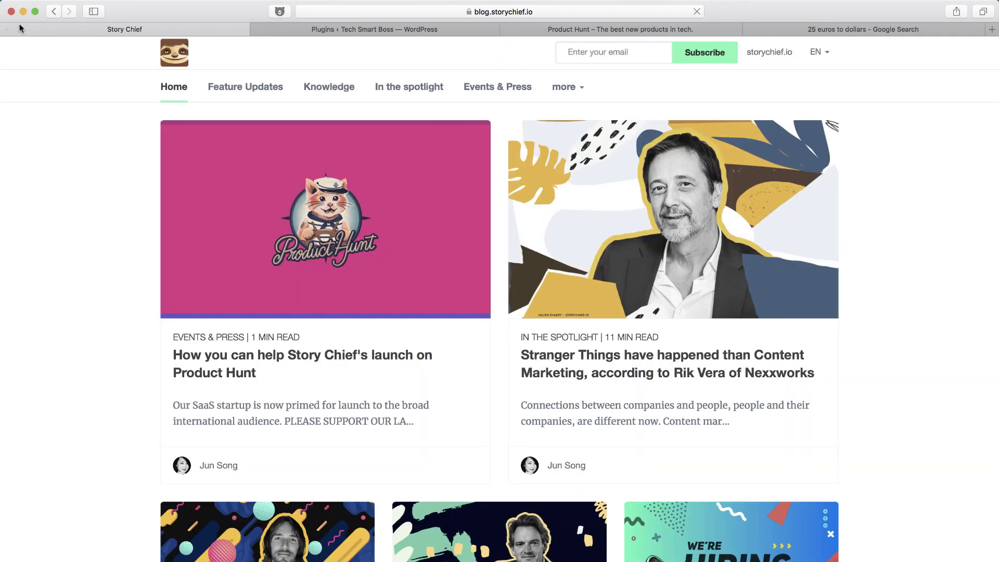
key(super+bracketleft)
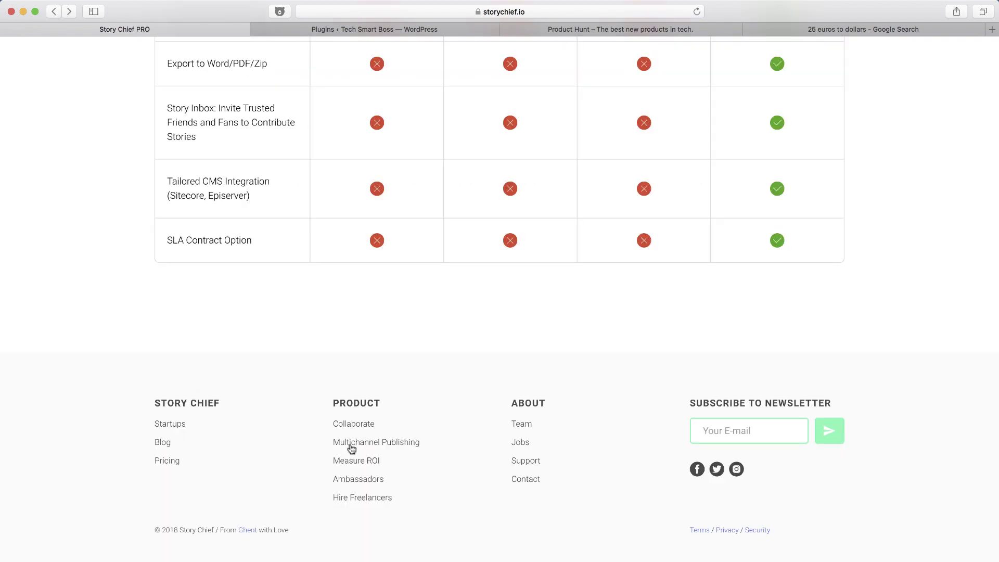
scroll(370, 392, up, 20)
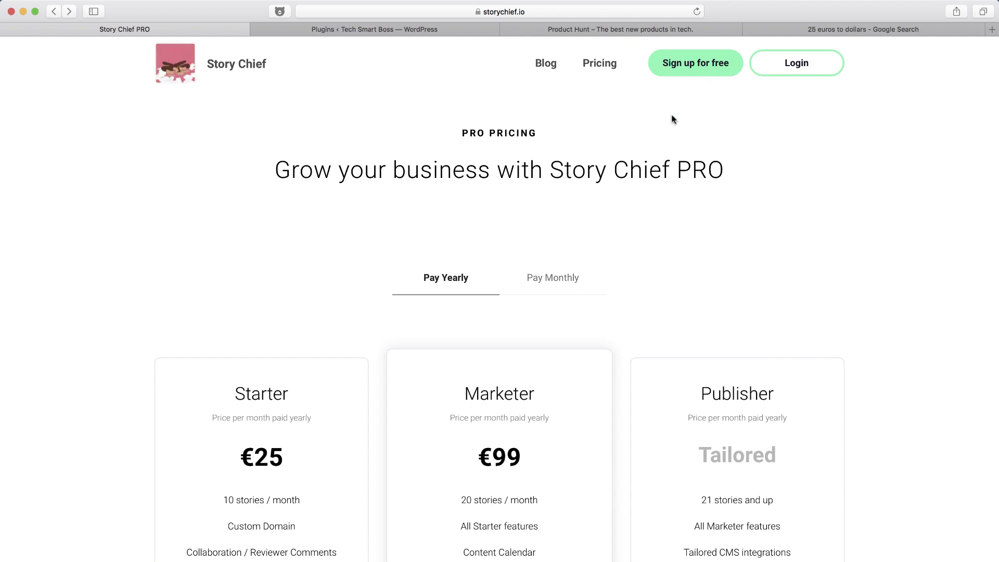
Open the sign-up form and enter the full name, e-mail address and password.
click(692, 55)
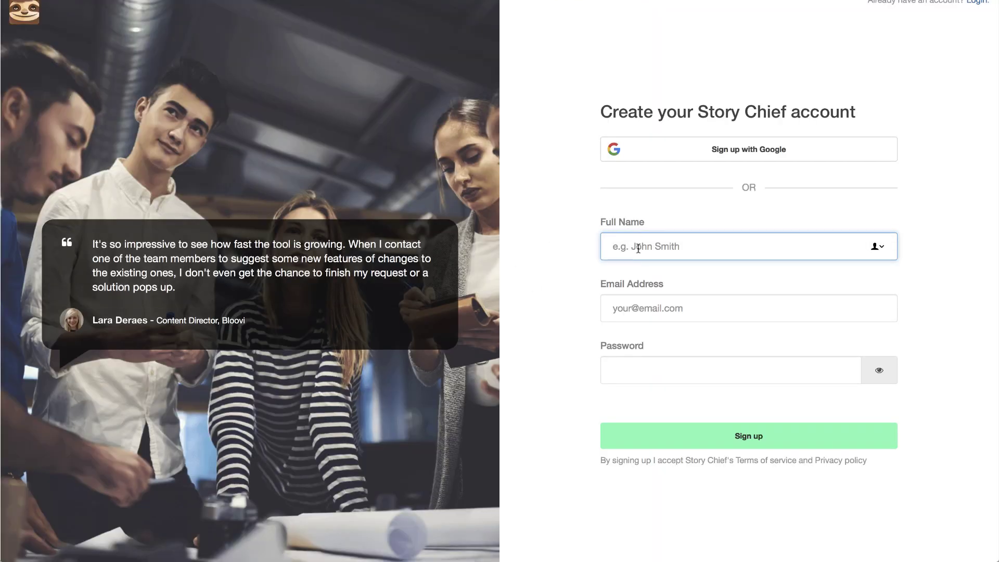
key(Tab)
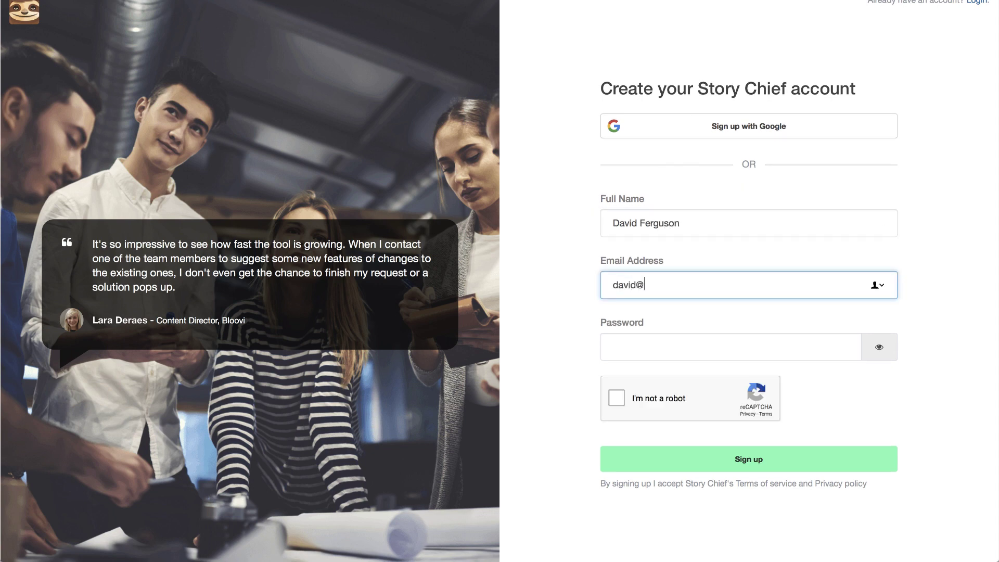
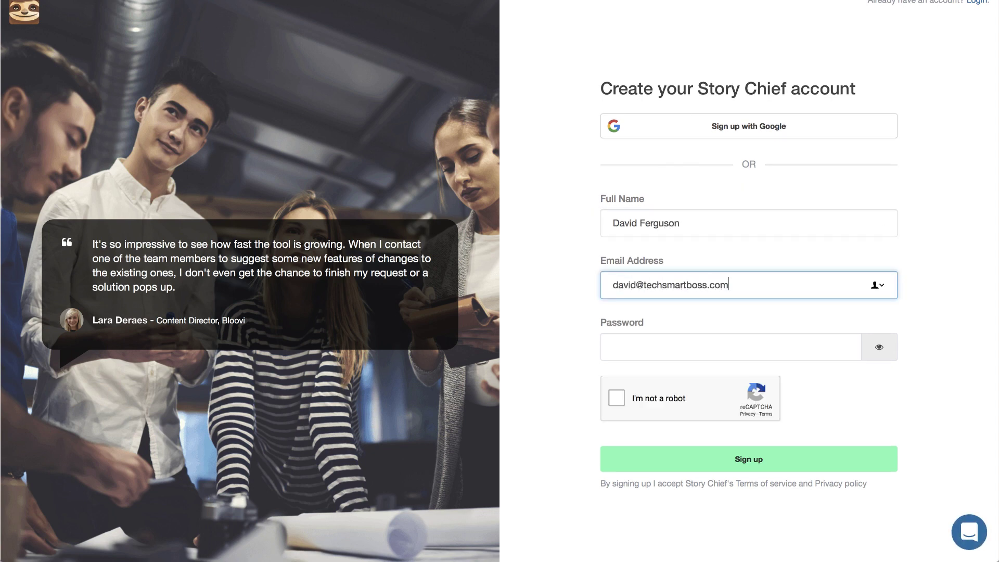
key(Tab)
text(•)
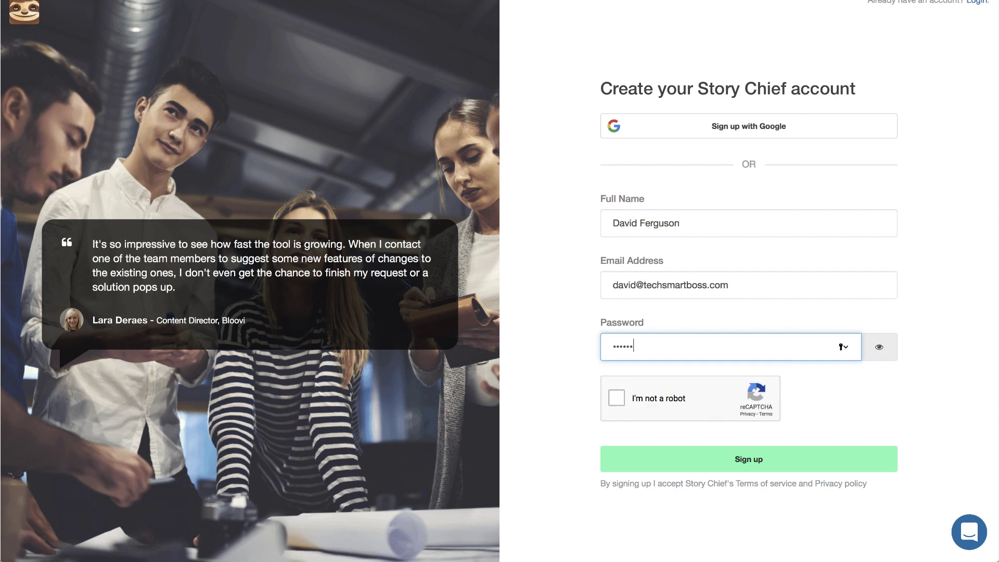
Start the reCAPTCHA check and mark the street-sign squares in the first image grid.
click(619, 401)
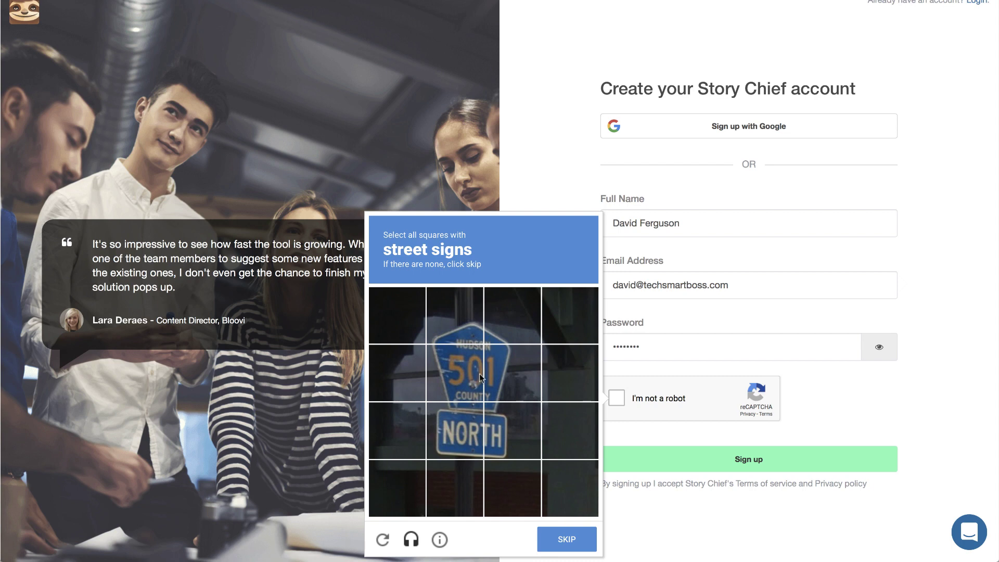
click(451, 332)
click(503, 332)
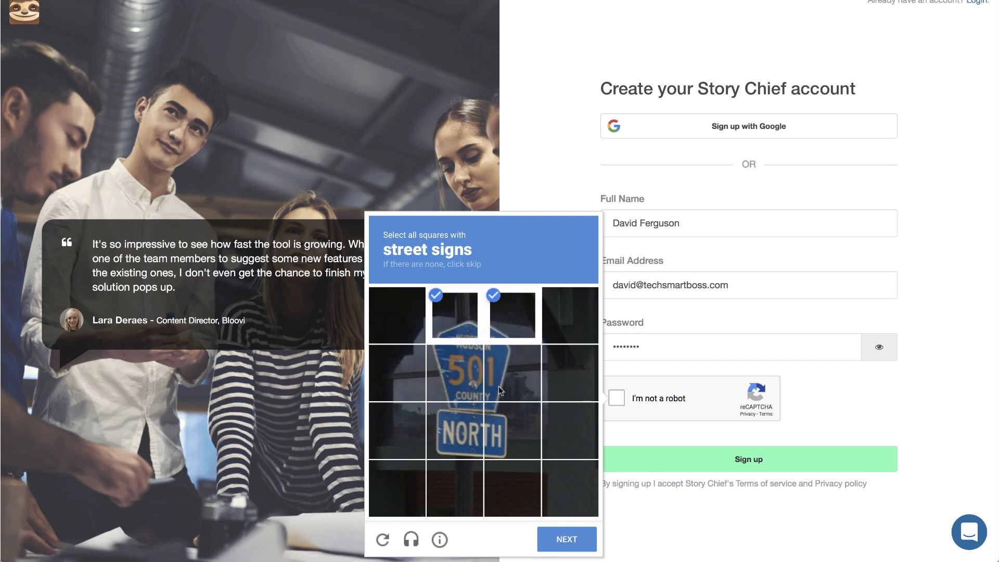
click(499, 387)
click(457, 392)
click(508, 441)
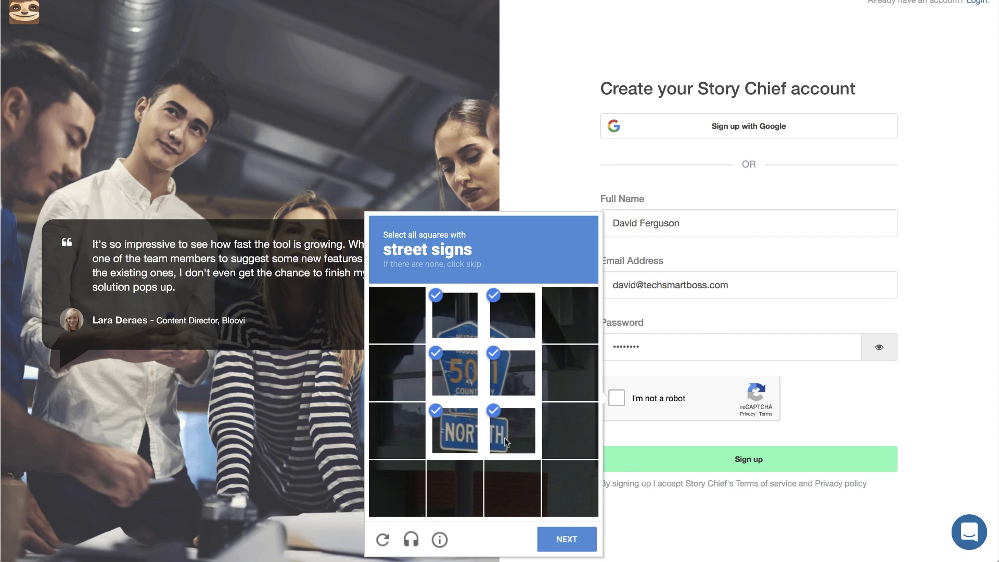
click(571, 541)
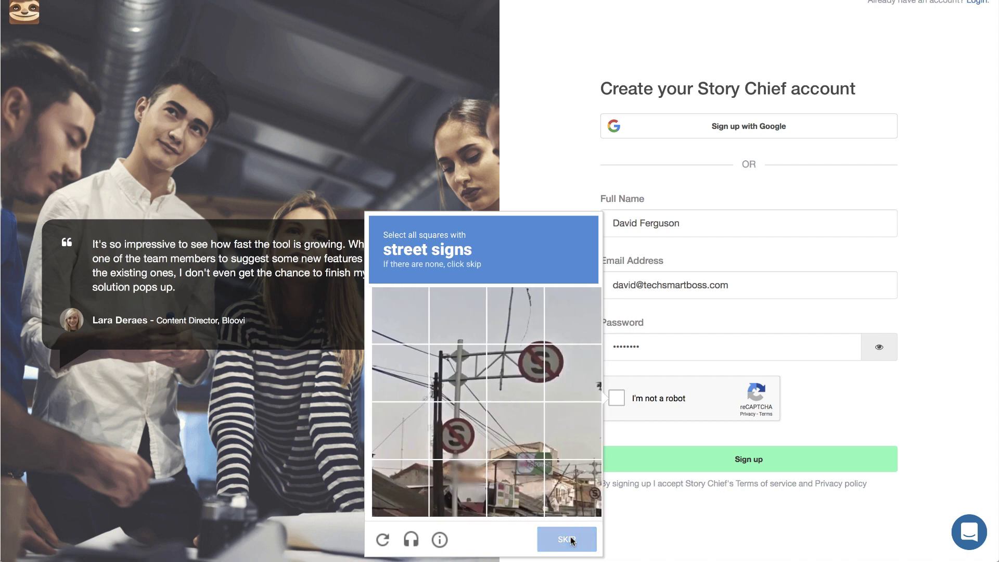
Mark the street-sign squares in the second grid, verify, and submit the sign-up form.
click(461, 437)
click(529, 378)
click(551, 357)
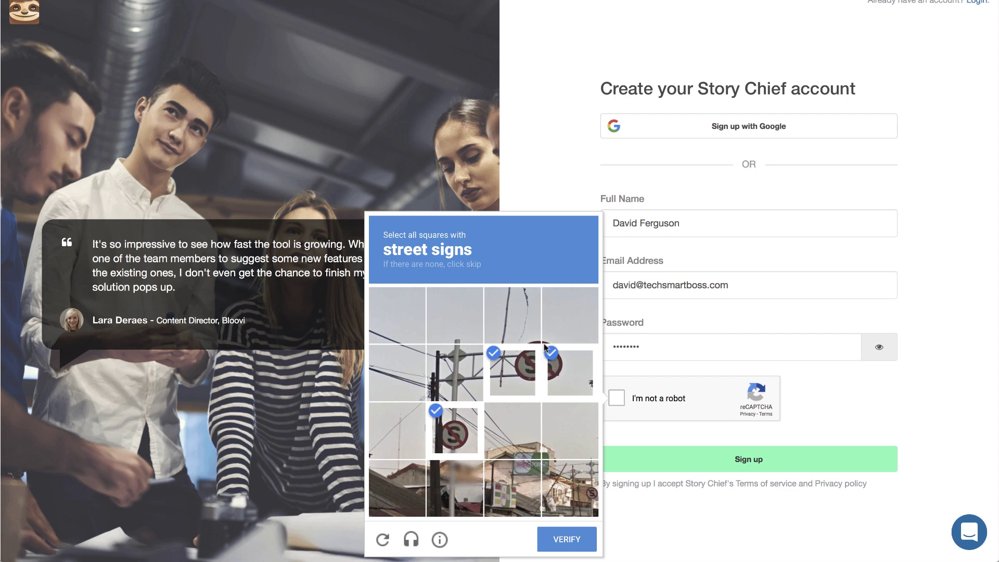
click(529, 334)
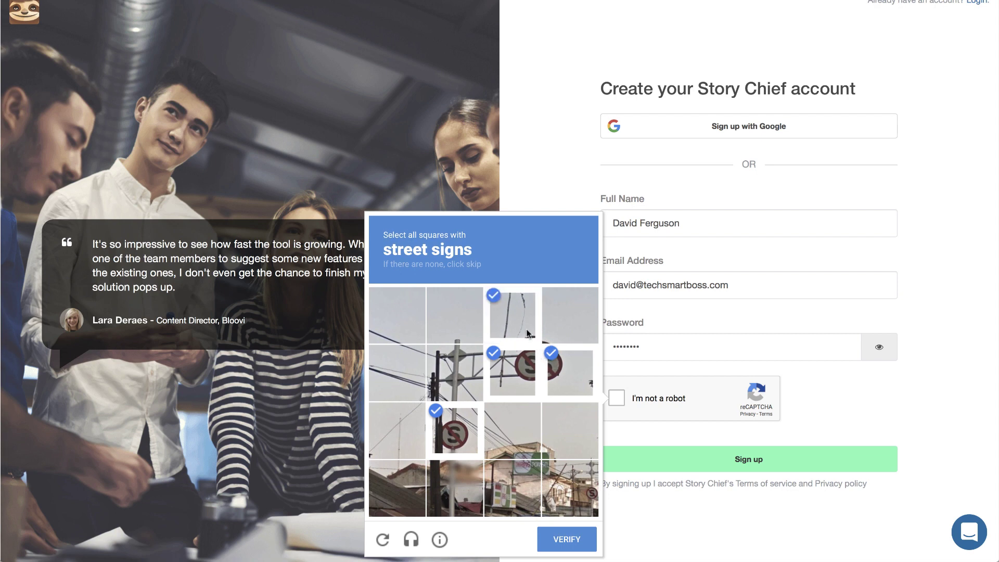
click(561, 333)
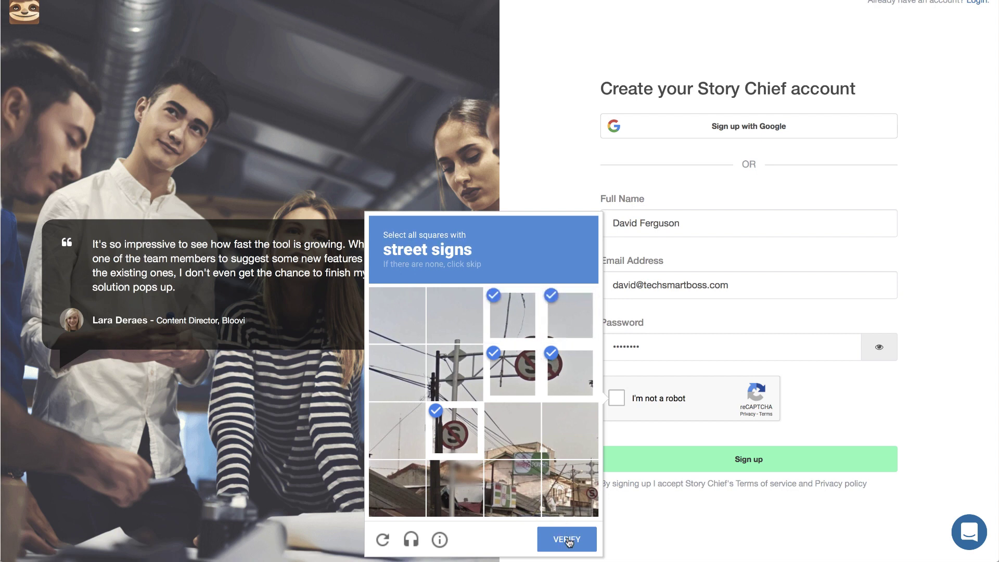
click(567, 540)
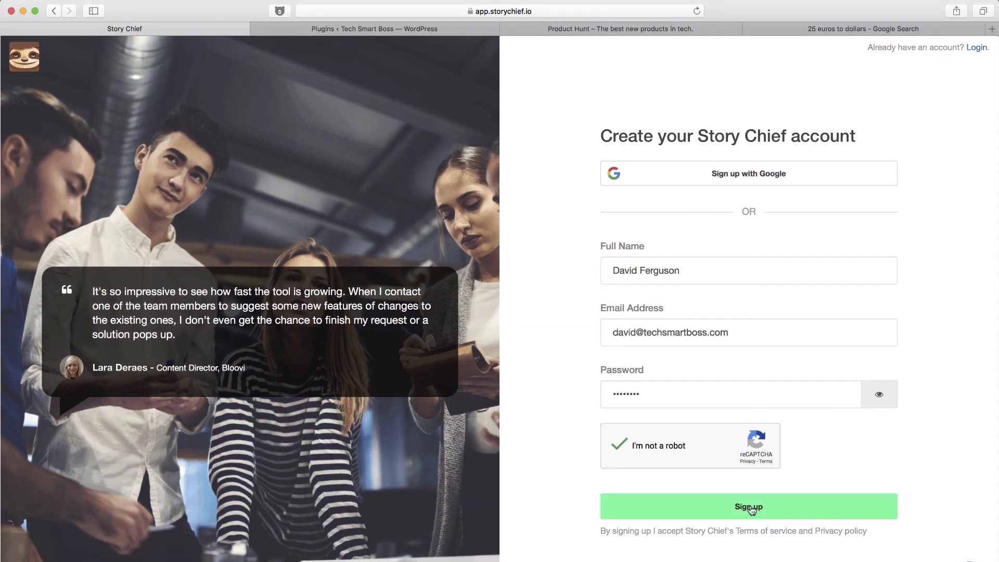
click(750, 505)
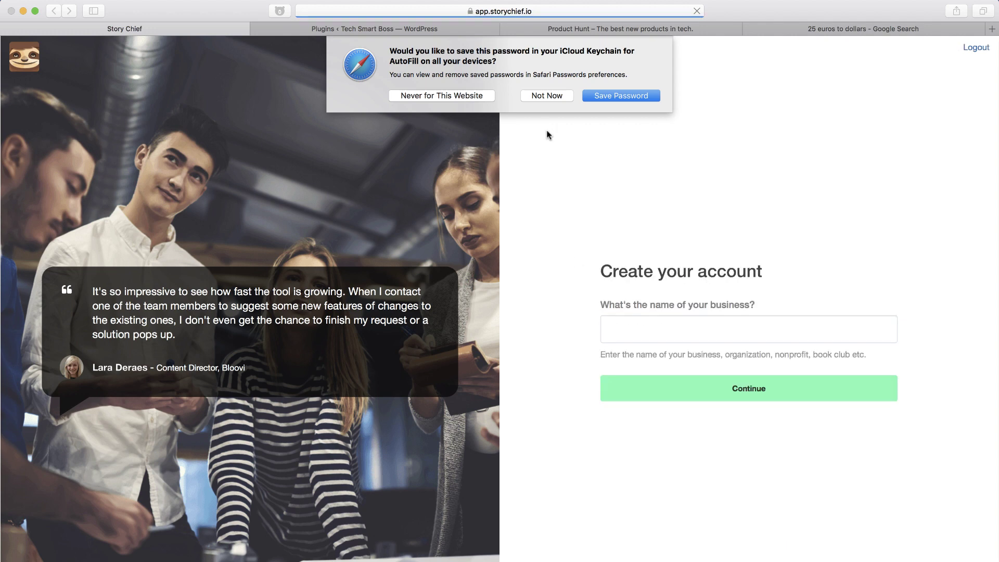
Decline saving the password, enter business name 'Tech Smart Boss', and close the welcome tour.
click(546, 96)
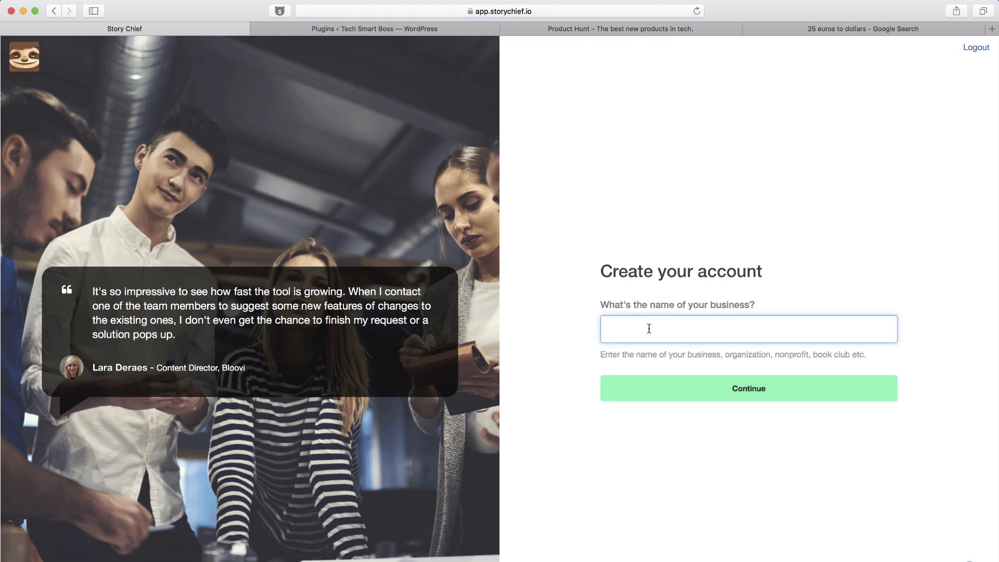
text(Tech Smart Boss)
click(741, 392)
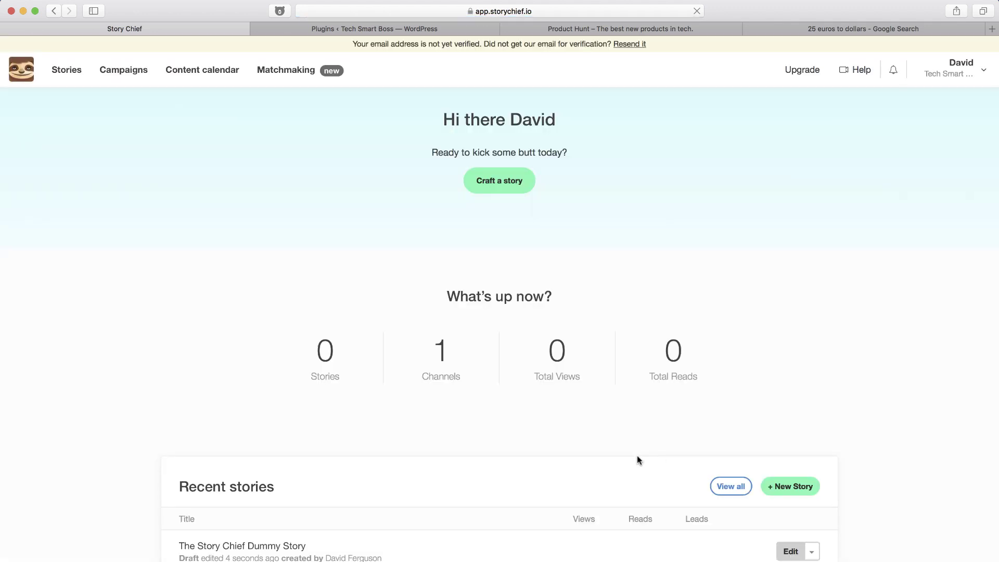
scroll(483, 296, down, 3)
scroll(504, 292, up, 3)
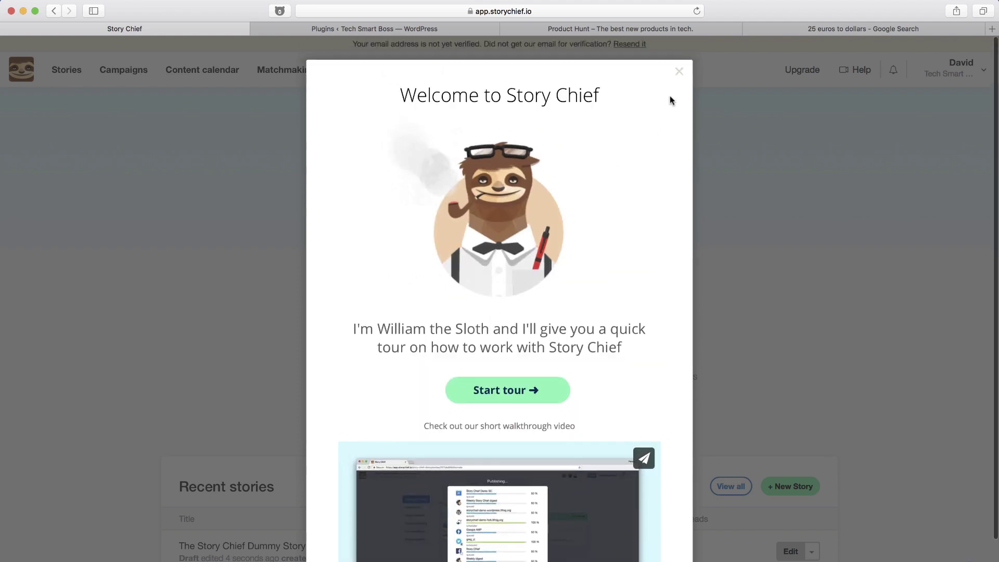
click(679, 72)
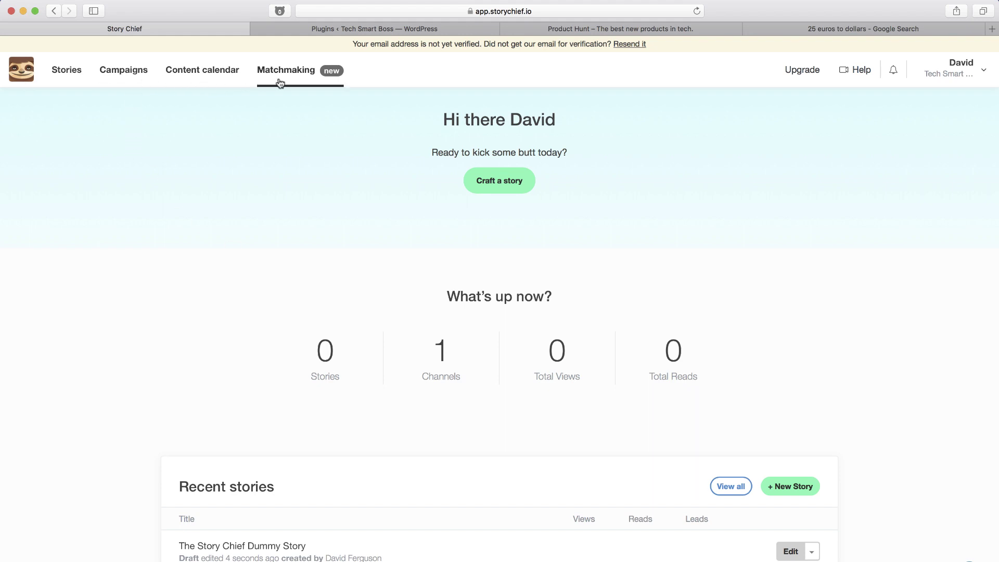
Visit Campaigns and Matchmaking, decline the overview, then show the Stories list with the dummy draft.
click(133, 70)
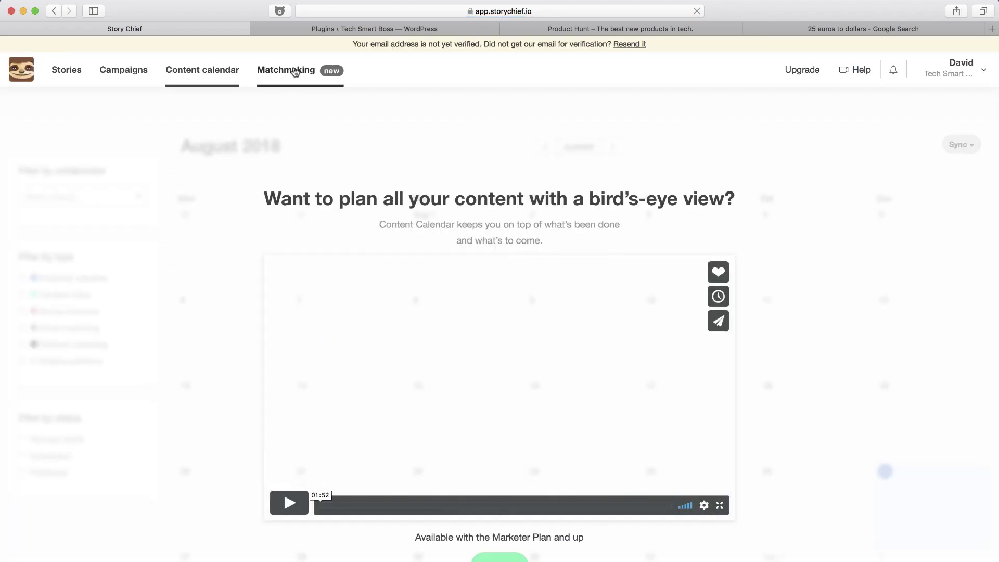
click(295, 69)
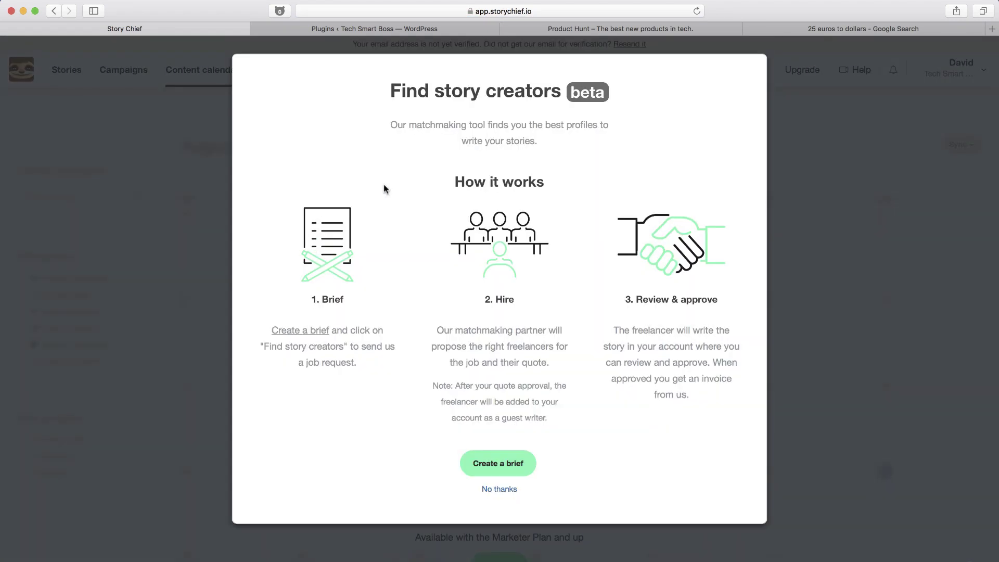
click(500, 490)
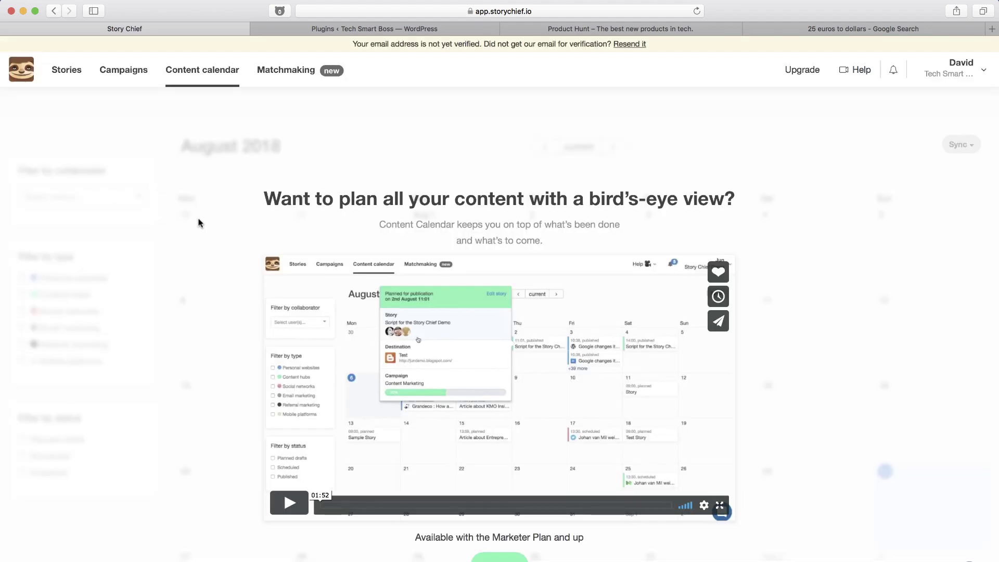
click(72, 72)
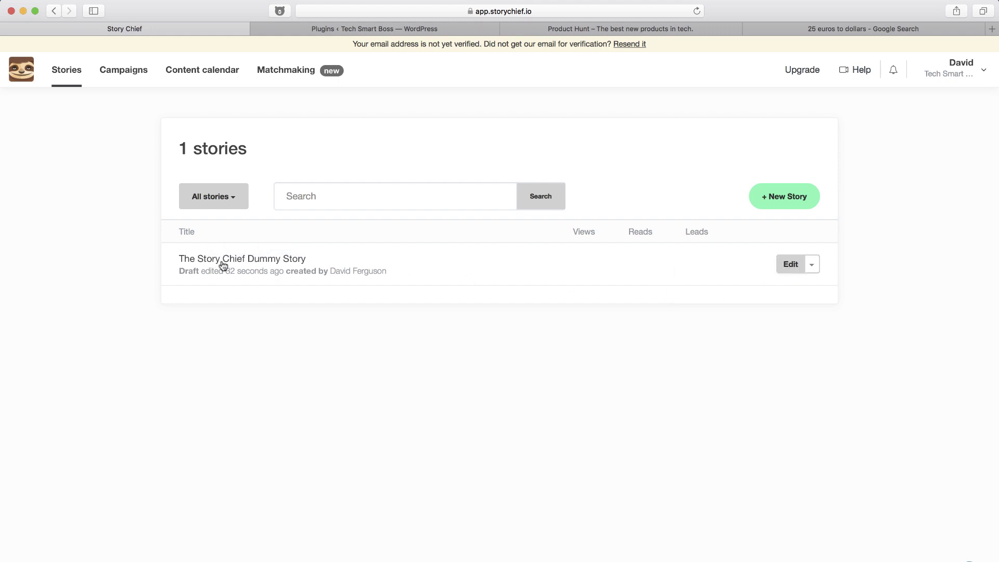
Edit 'The Story Chief Dummy Story' and scroll through its 1000-word body and back.
click(790, 265)
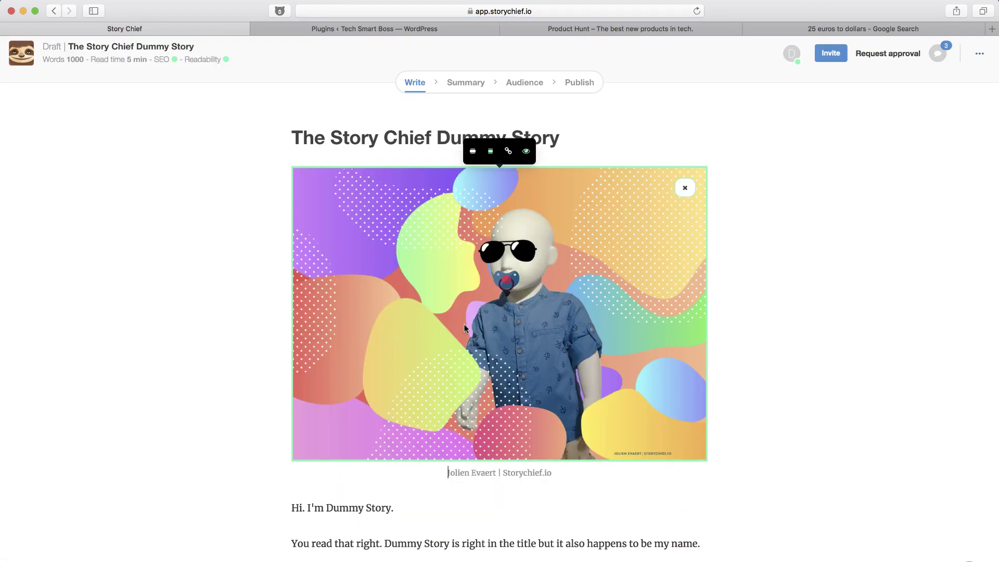
scroll(453, 466, down, 15)
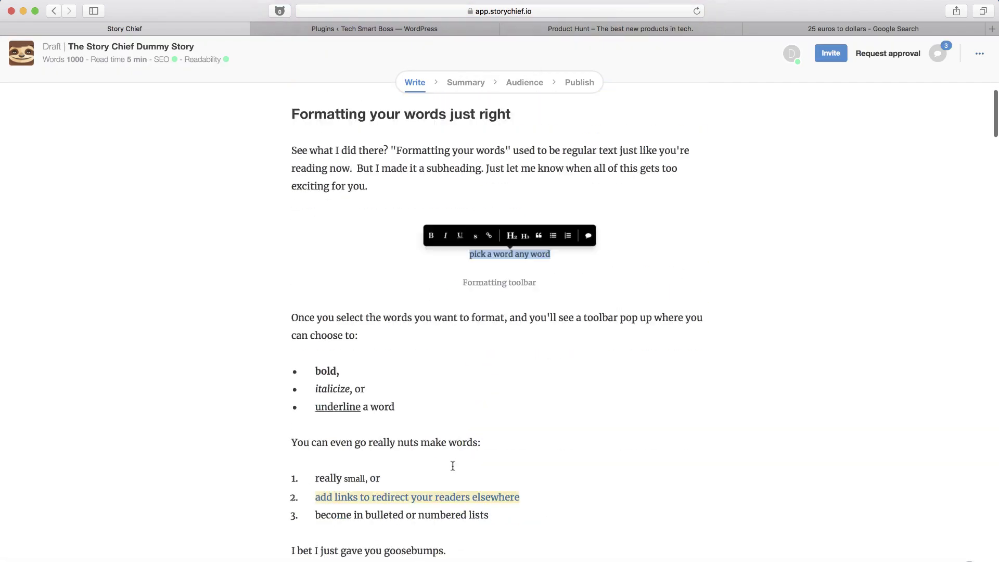
scroll(453, 465, down, 2)
scroll(439, 433, down, 20)
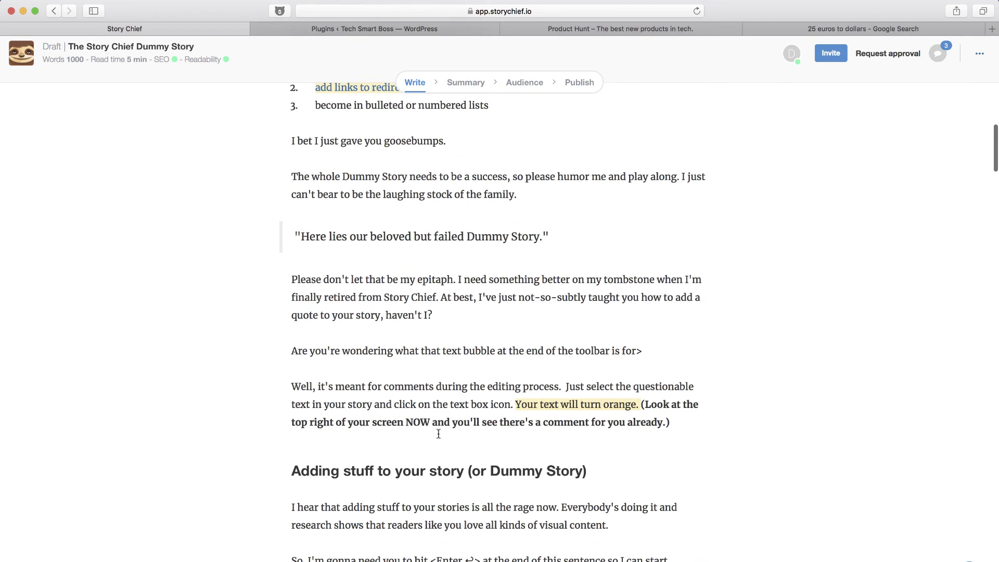
scroll(438, 433, down, 9)
scroll(507, 387, down, 20)
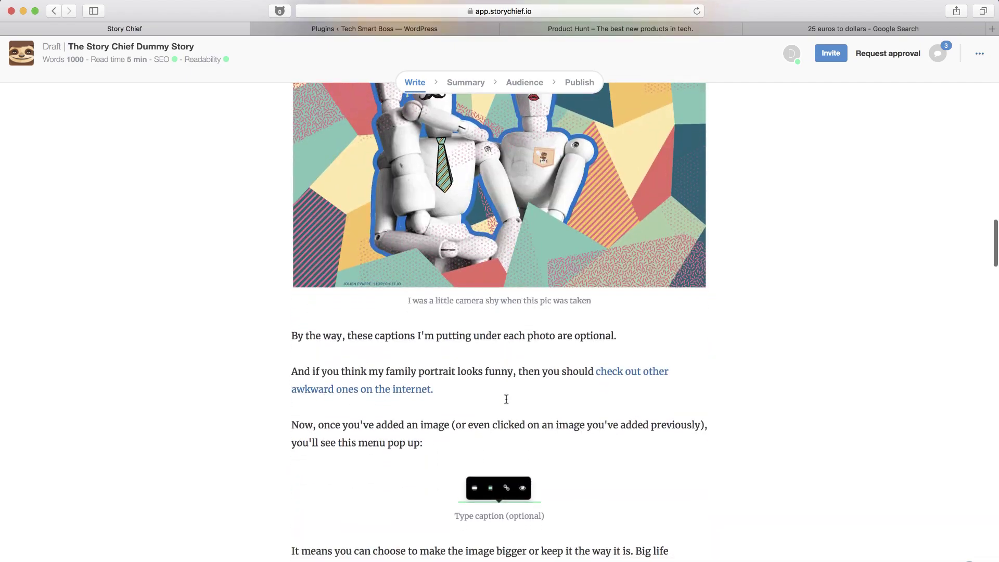
scroll(508, 475, down, 10)
scroll(508, 475, up, 20)
scroll(508, 476, up, 20)
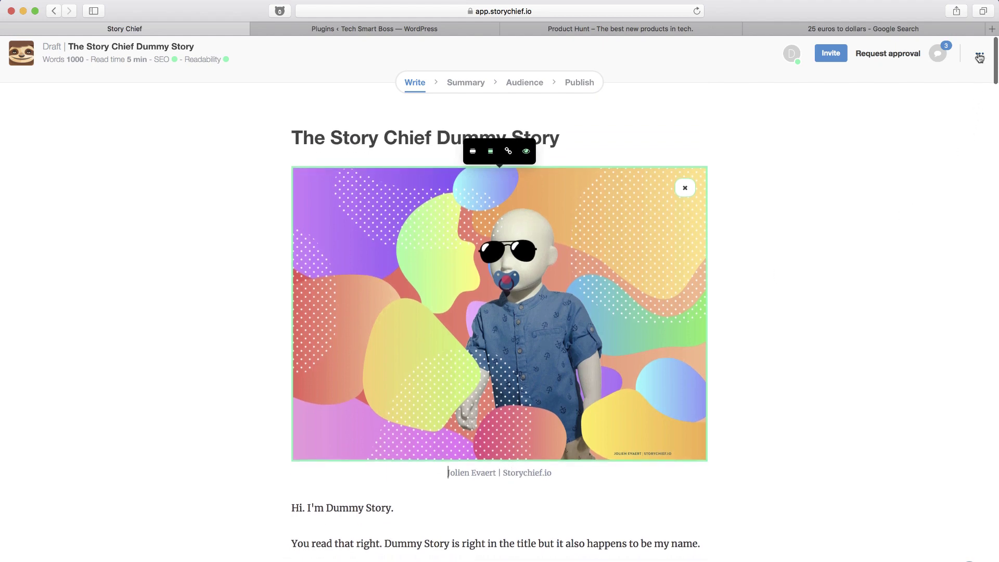
click(980, 54)
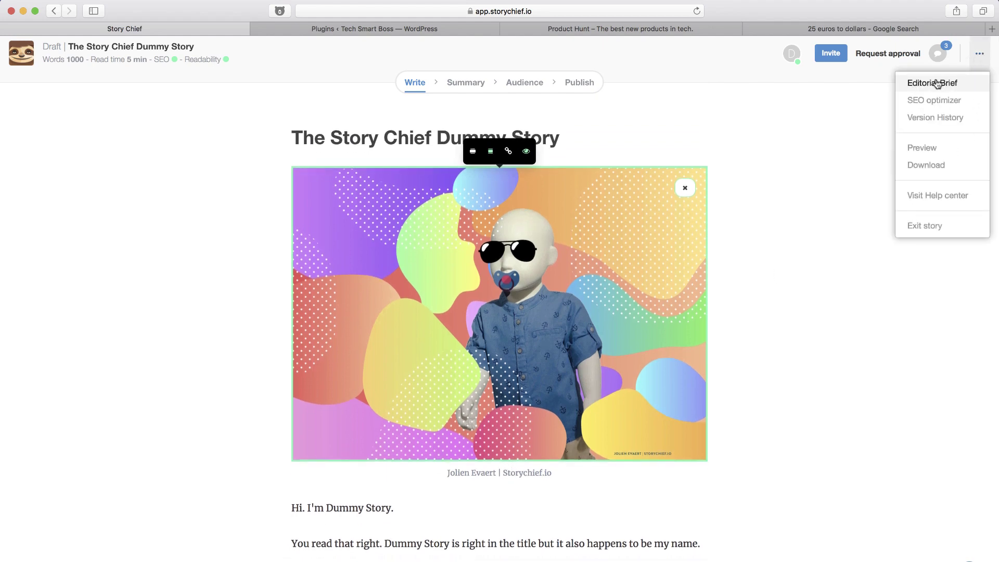
click(943, 107)
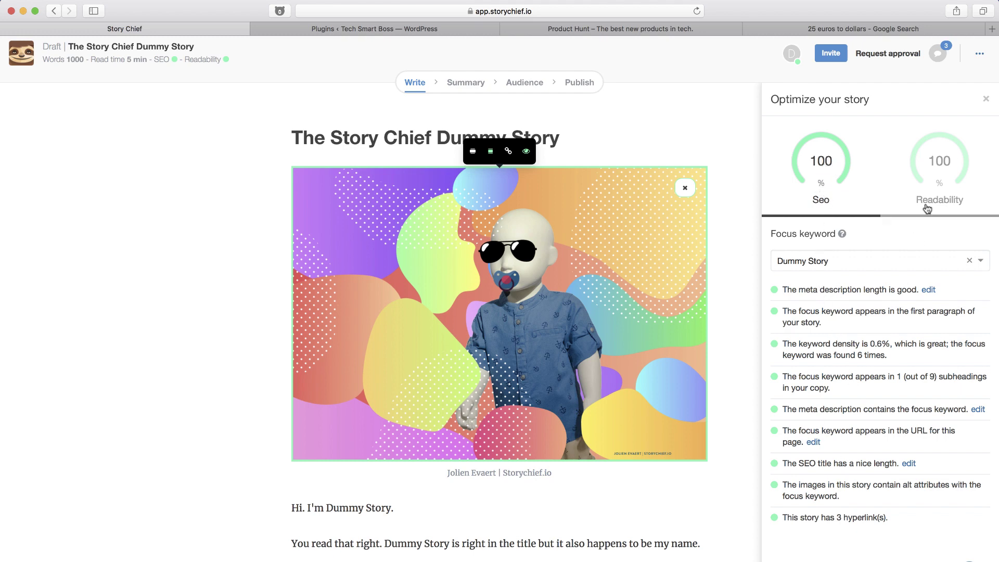
click(939, 173)
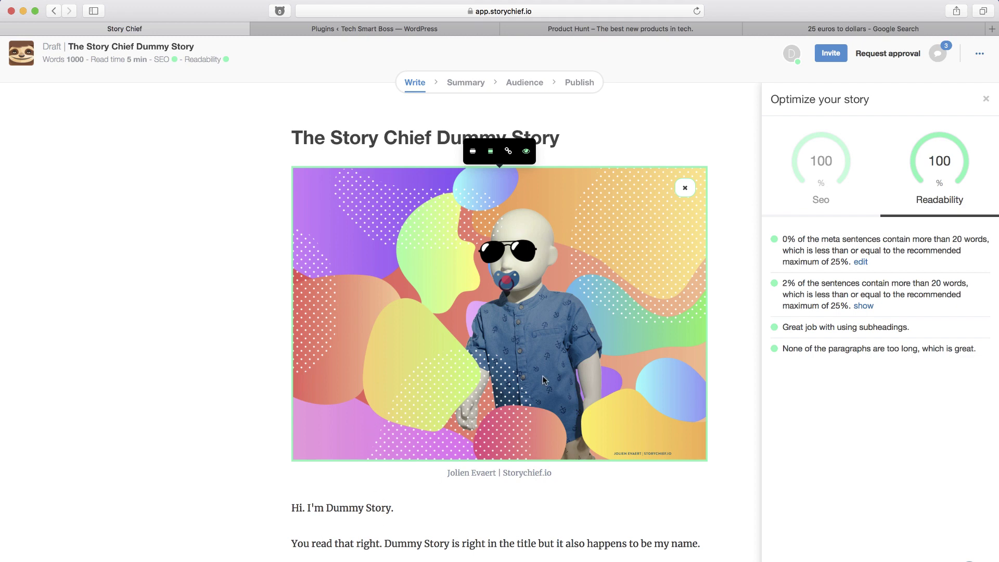
click(817, 176)
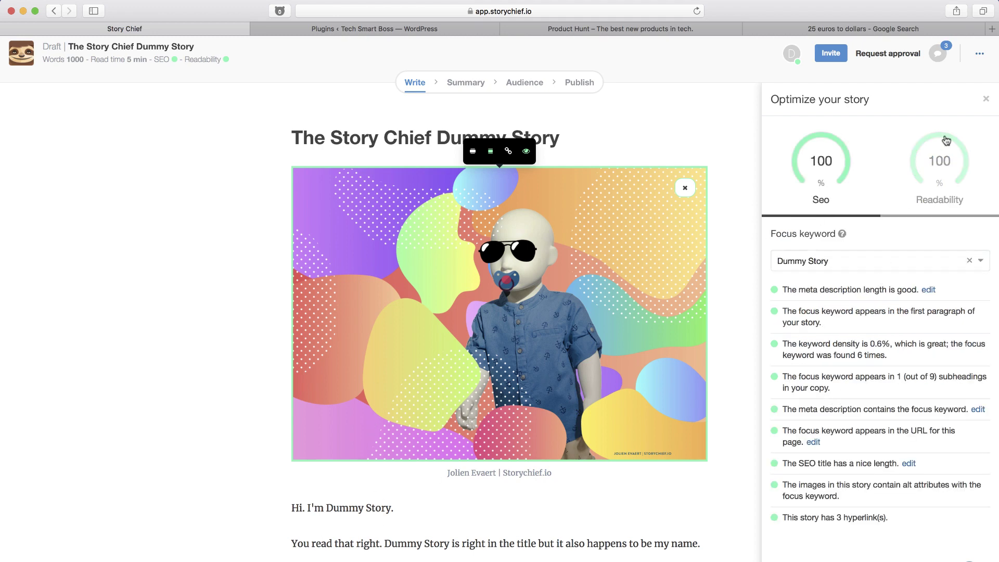
click(986, 99)
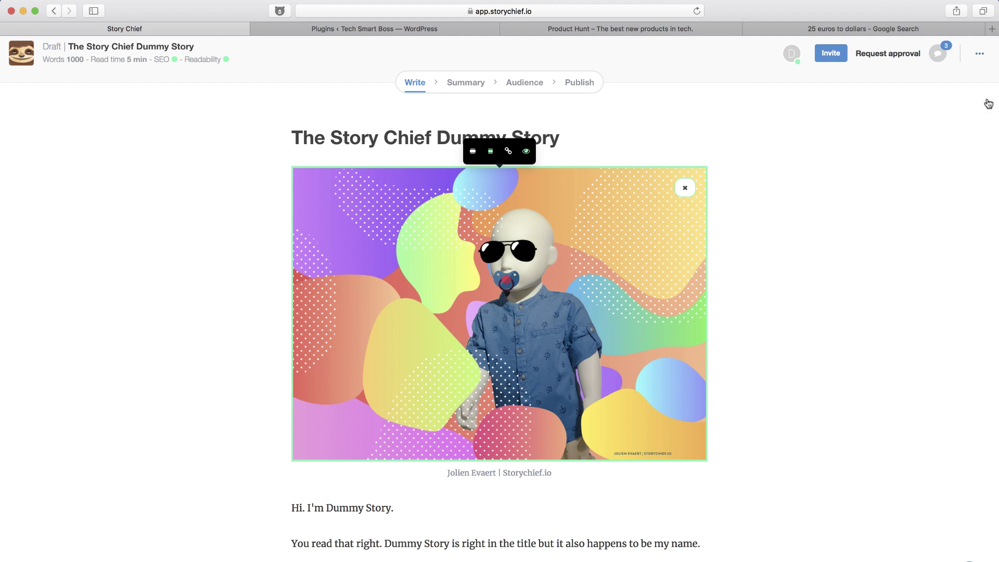
click(979, 55)
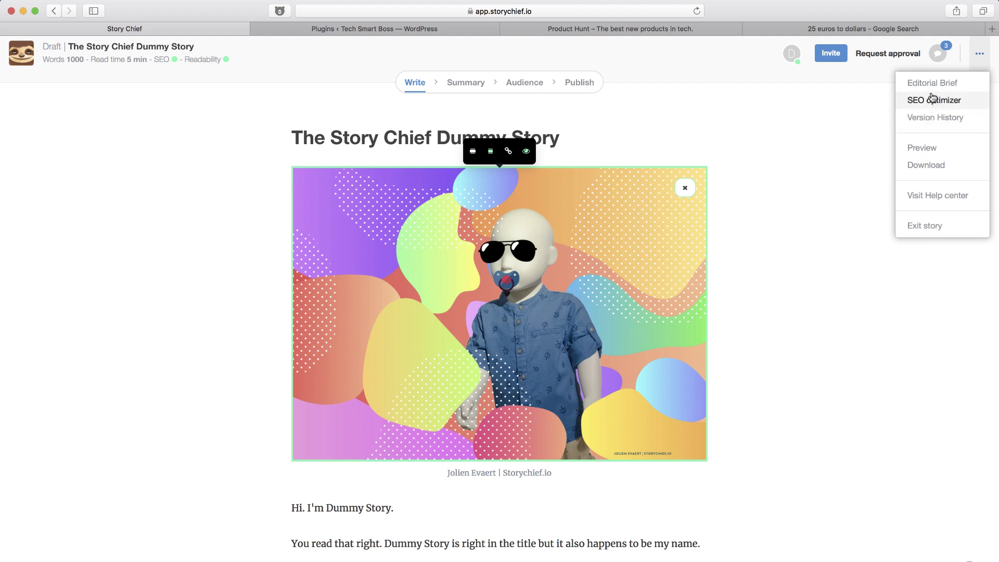
click(932, 83)
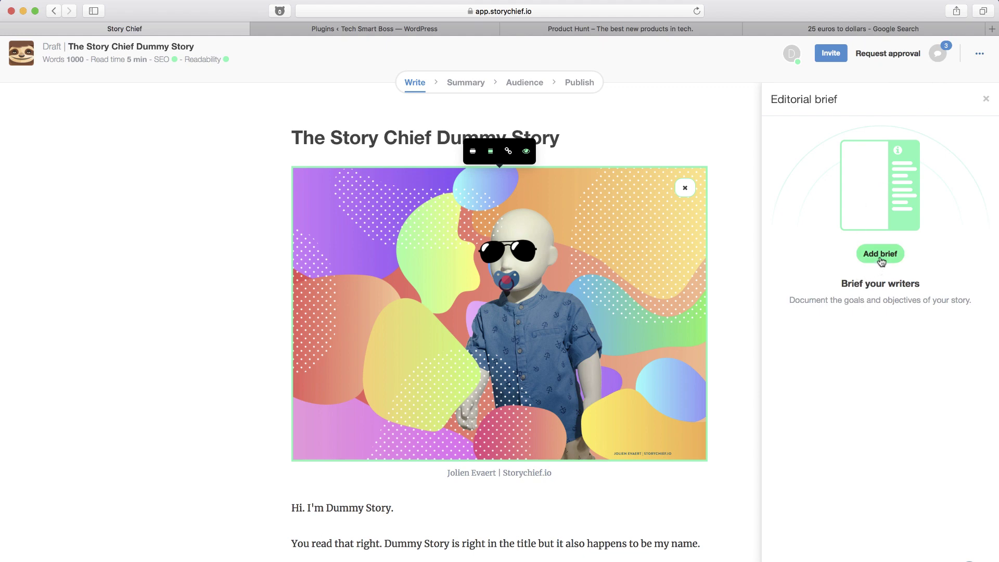
click(986, 99)
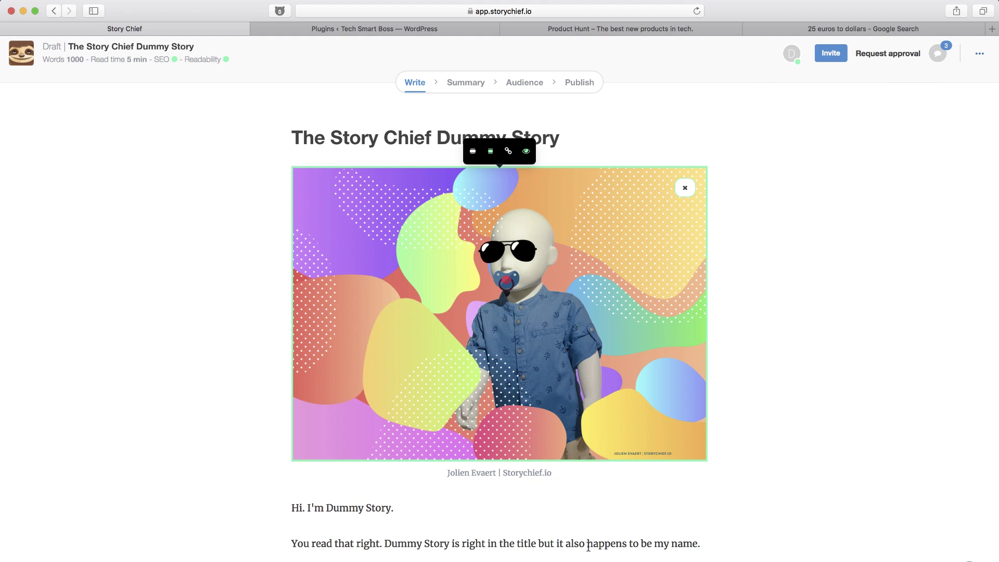
Start a comment on 'happens to be my name' and expand the third existing comment.
drag(589, 547, 697, 545)
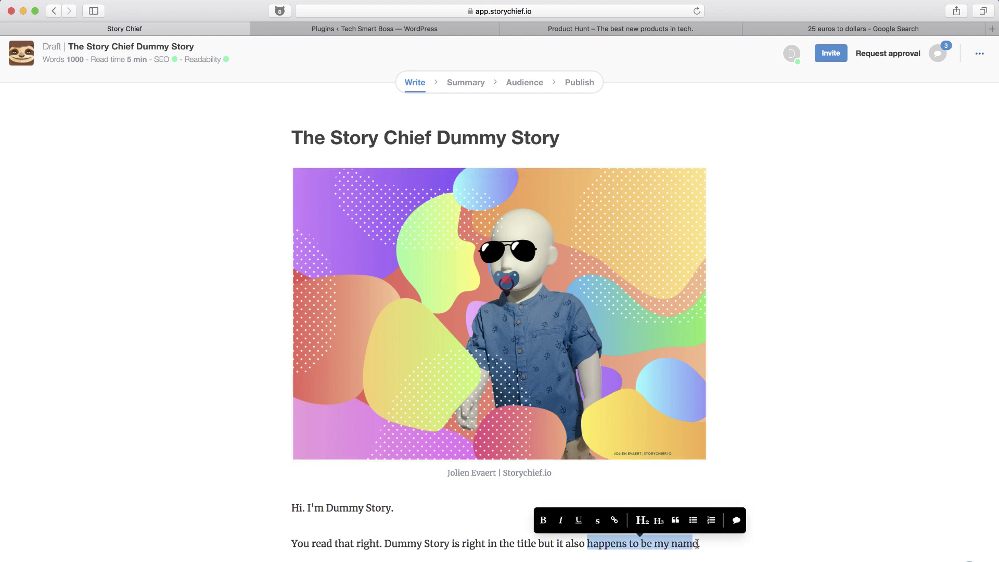
click(737, 522)
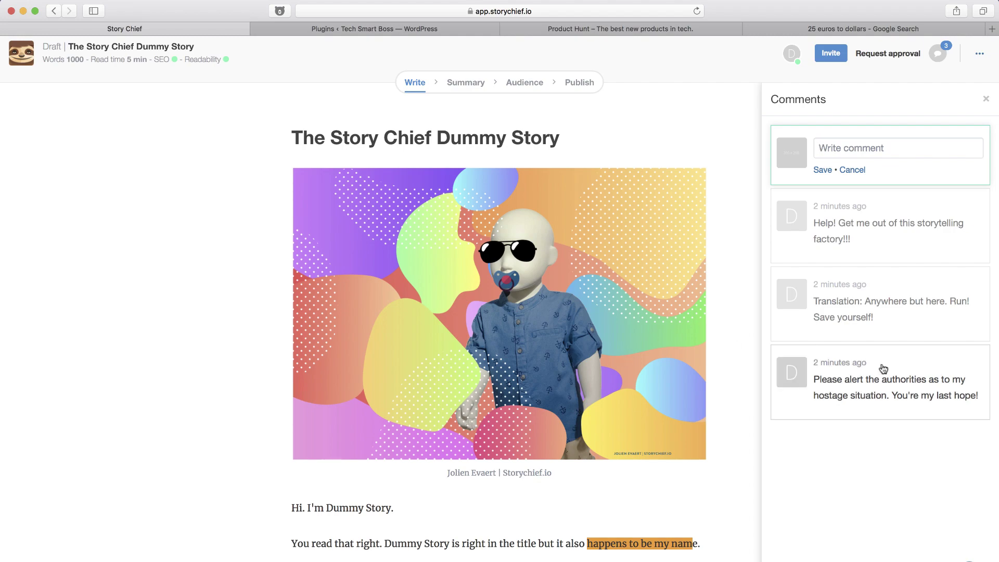
click(877, 388)
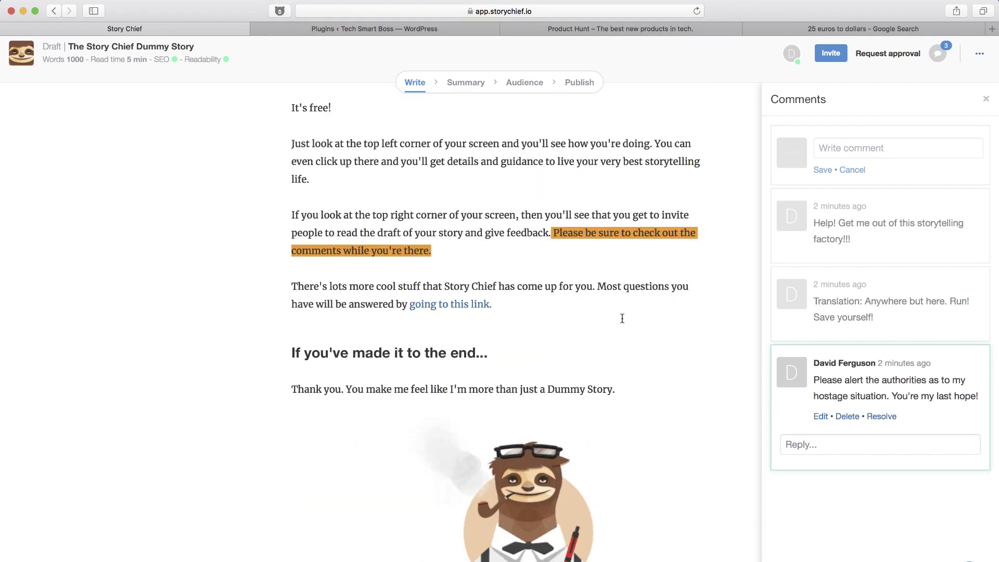
click(986, 99)
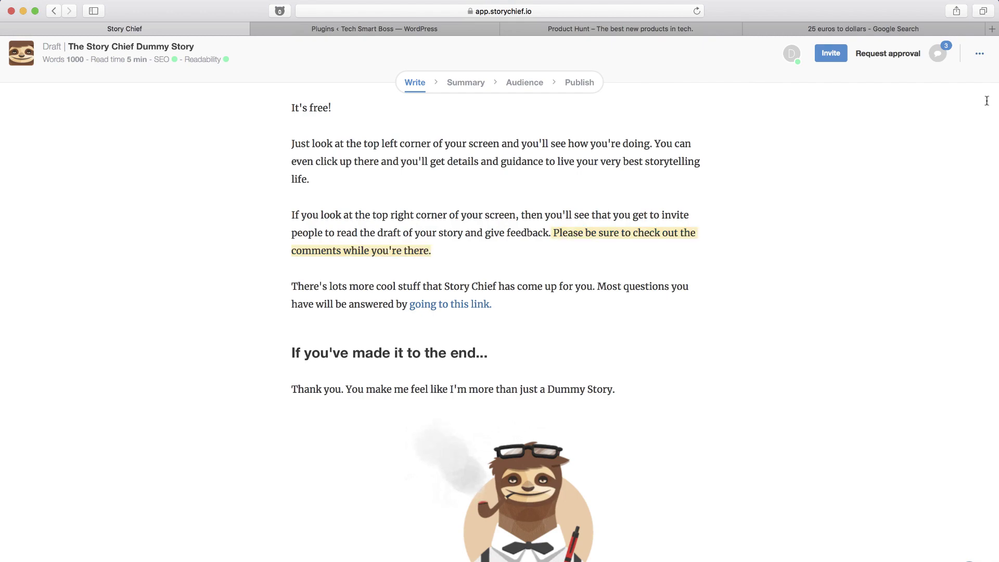
scroll(715, 262, up, 20)
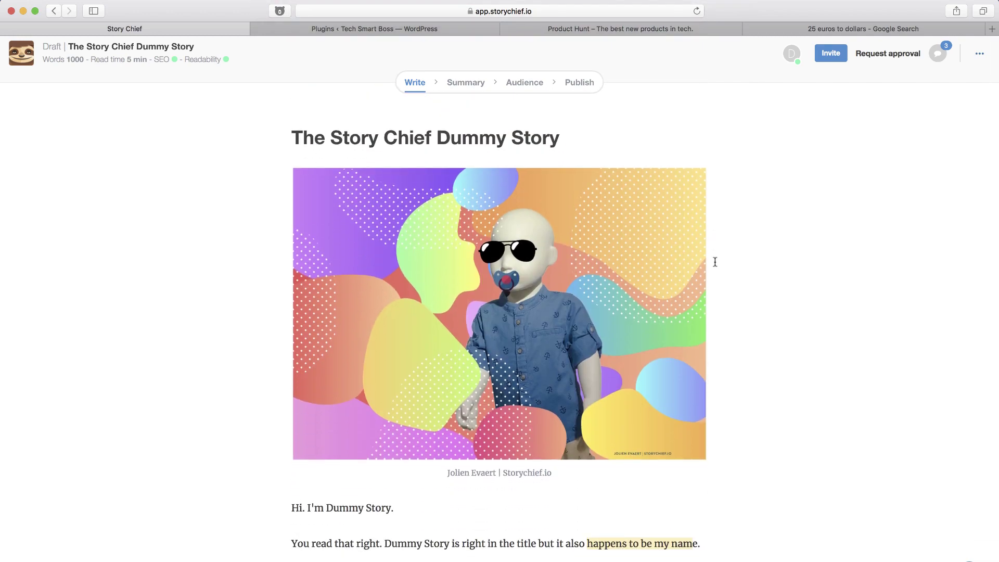
Check the available users in the Invite dialog, then close it without inviting anyone.
click(830, 53)
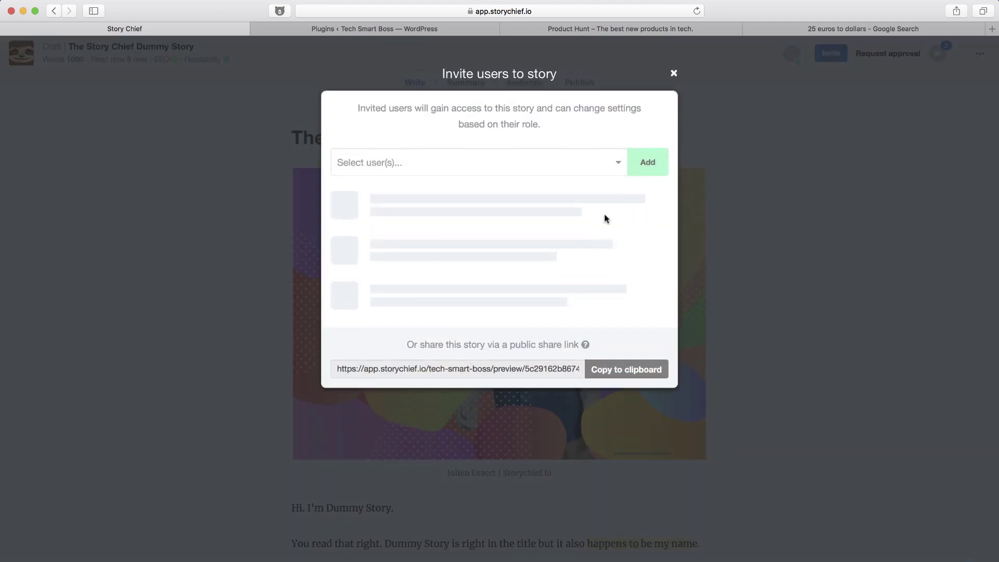
click(619, 163)
click(619, 162)
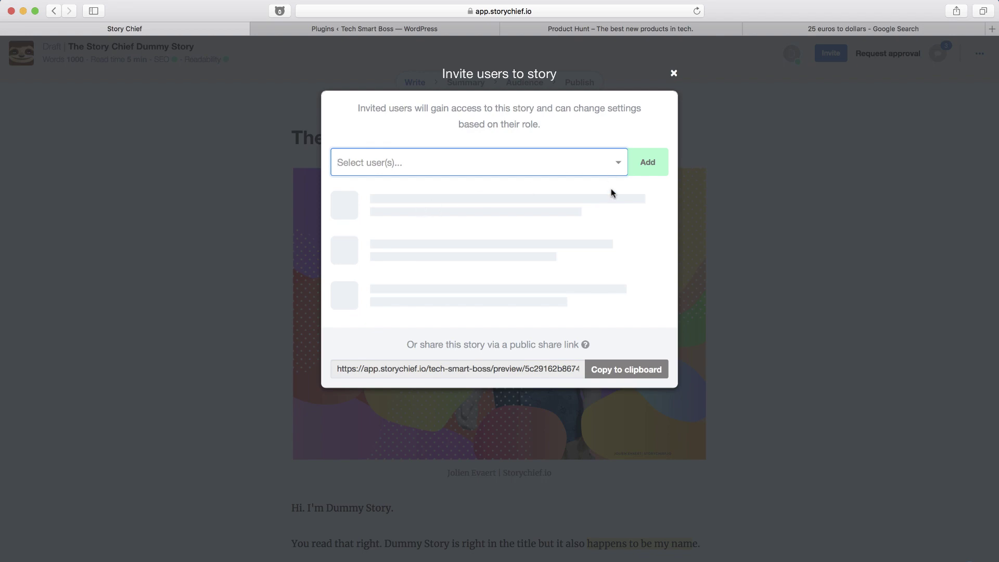
click(673, 74)
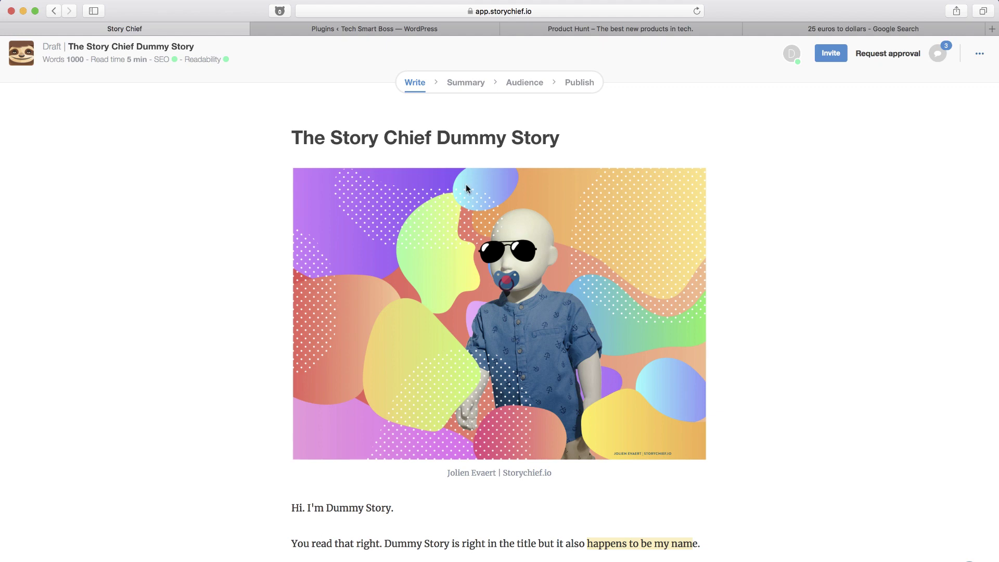
Switch to the Summary step and check the Category and Tags choices without assigning any.
click(466, 82)
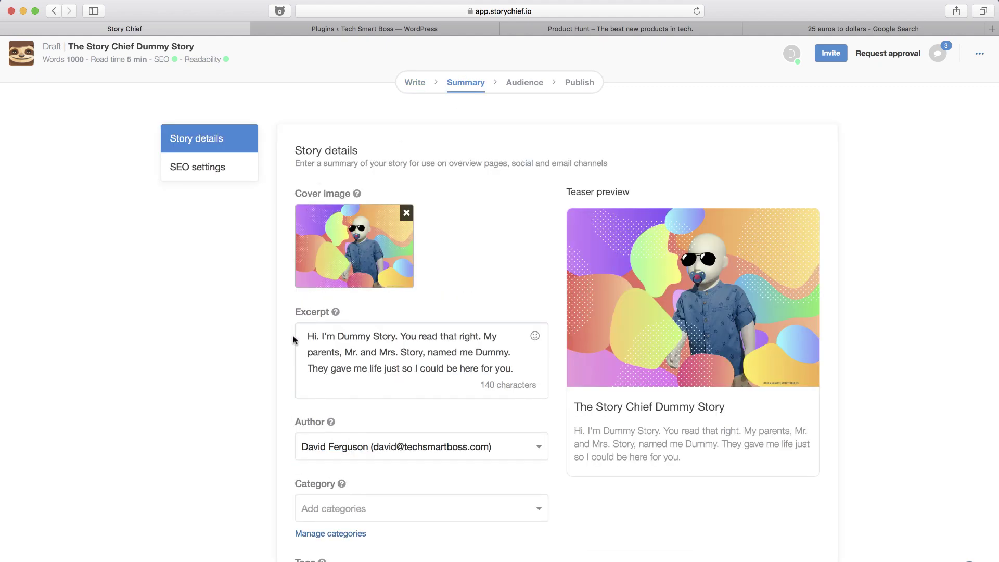
scroll(420, 259, down, 2)
scroll(421, 260, down, 3)
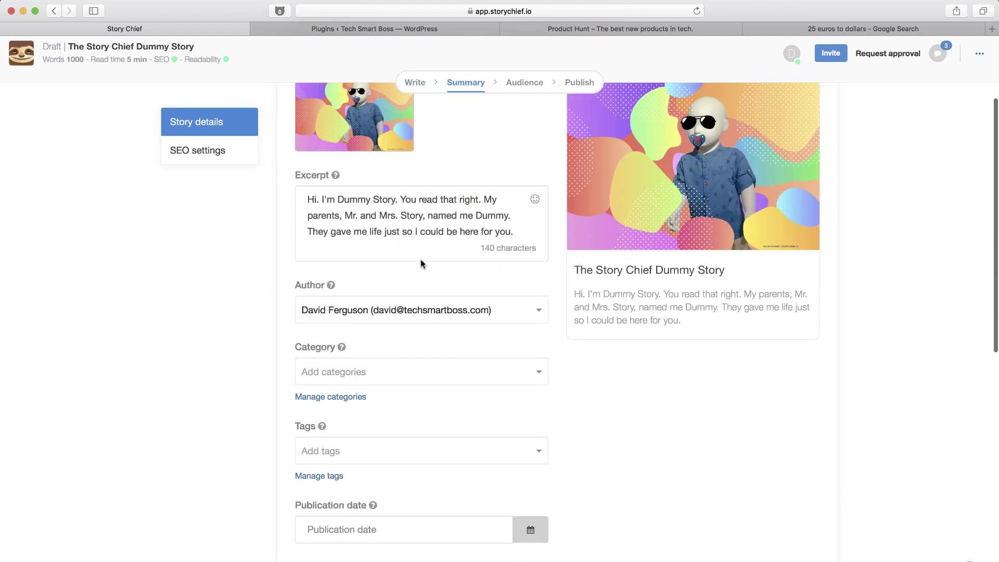
scroll(366, 373, down, 2)
scroll(366, 372, down, 1)
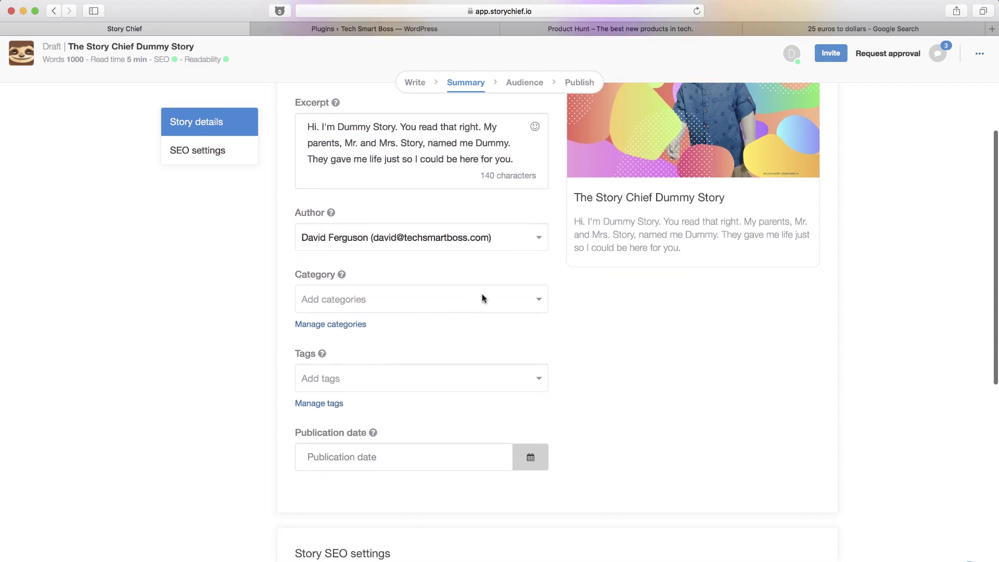
click(514, 297)
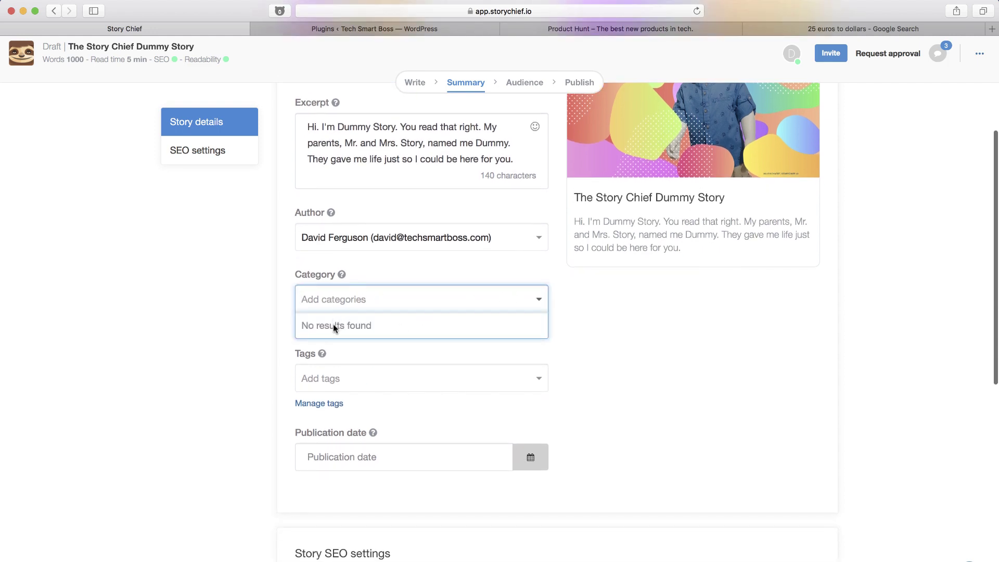
click(345, 378)
click(540, 301)
click(539, 305)
click(538, 379)
Check the publication date picker, then scroll through the SEO settings and back up.
click(426, 461)
key(Escape)
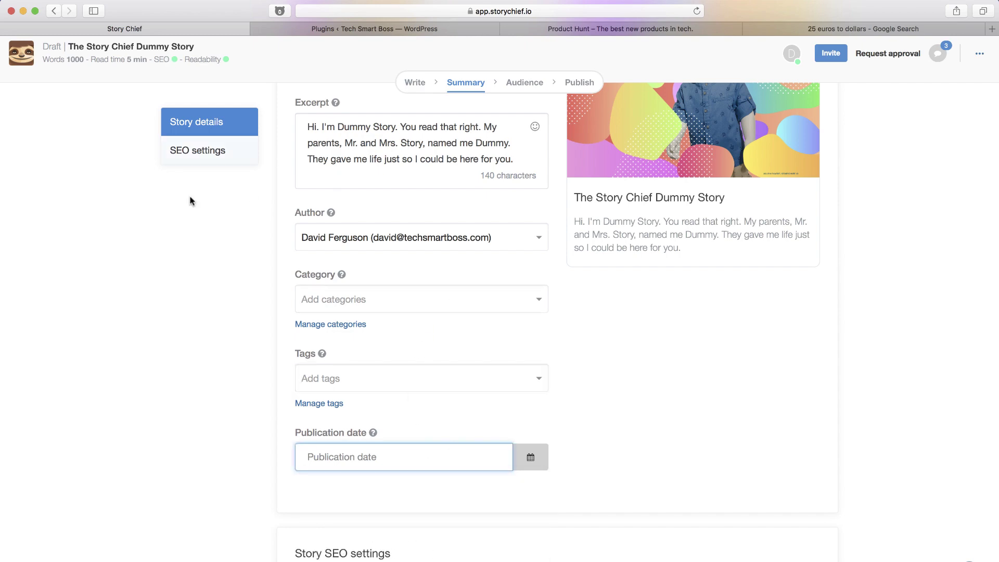
scroll(216, 299, down, 3)
scroll(226, 394, down, 7)
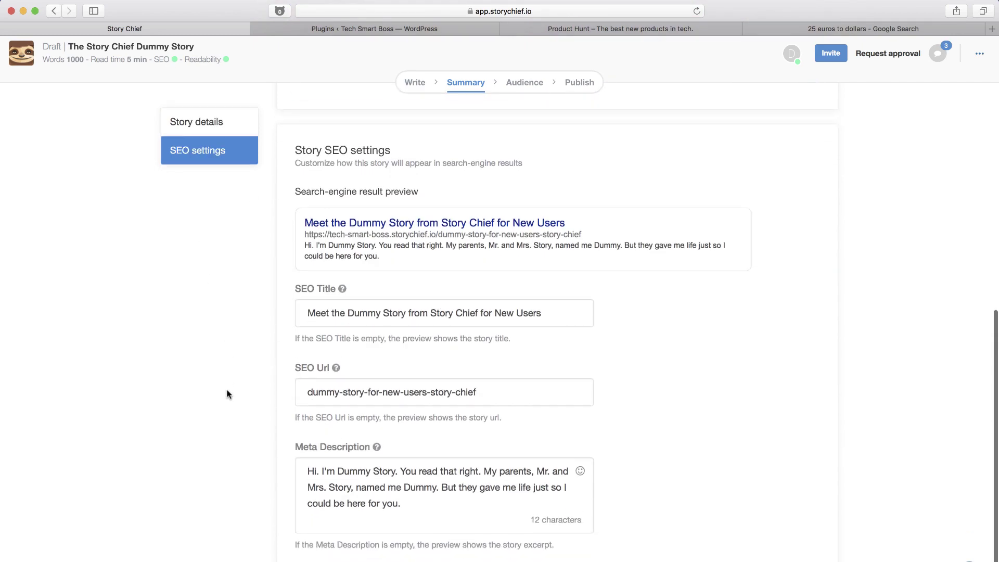
scroll(312, 299, up, 10)
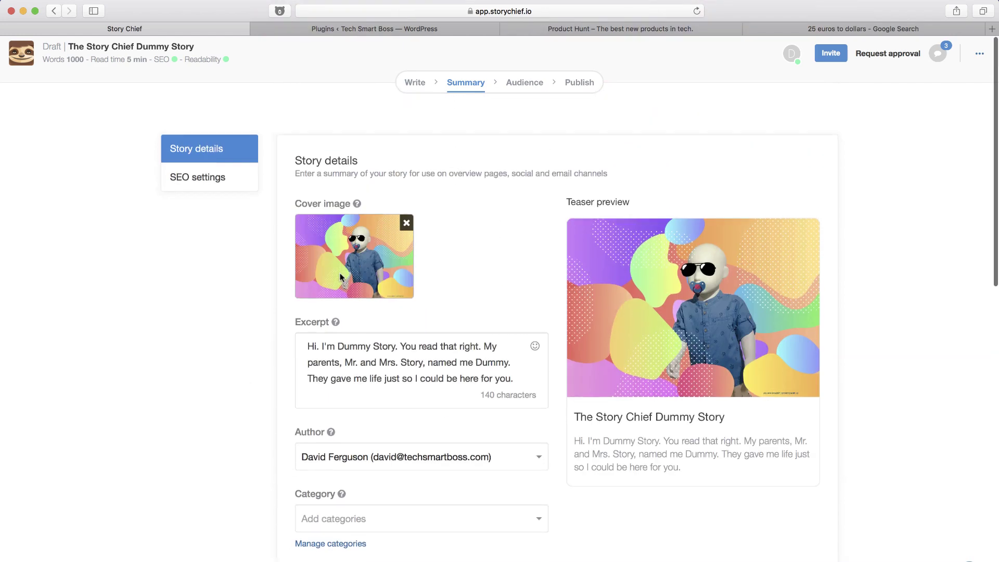
Move the story to its Audience step to review the publishing channels.
click(537, 84)
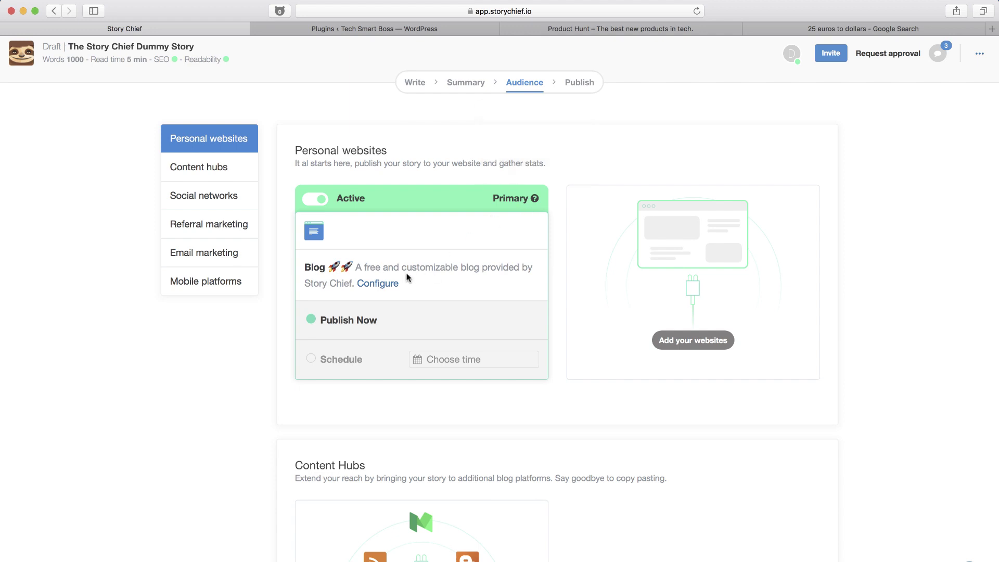
Open the Blog channel's configuration and look through its Design settings.
click(380, 284)
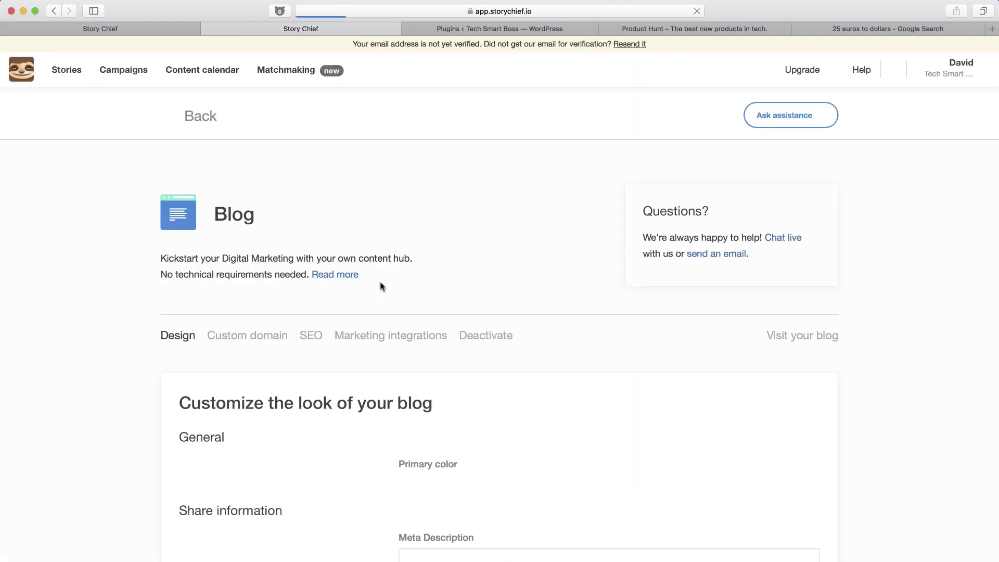
scroll(190, 440, down, 4)
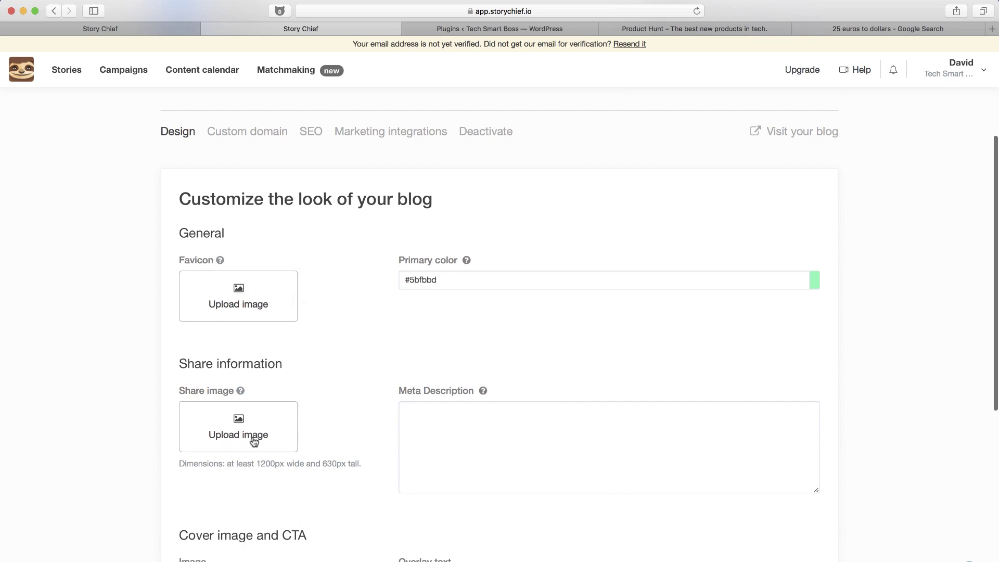
scroll(253, 442, down, 1)
scroll(344, 393, down, 3)
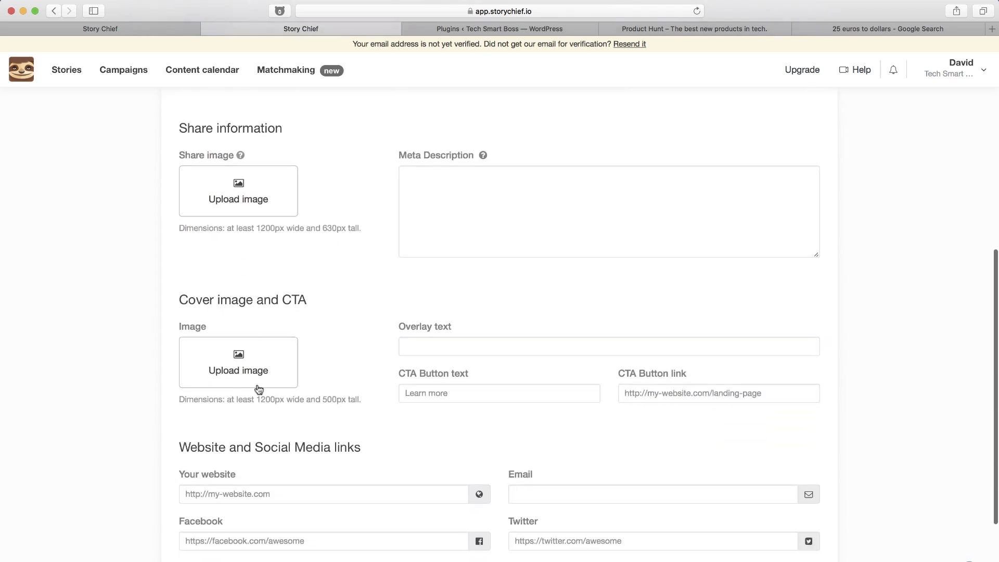
scroll(316, 380, down, 3)
scroll(315, 389, down, 1)
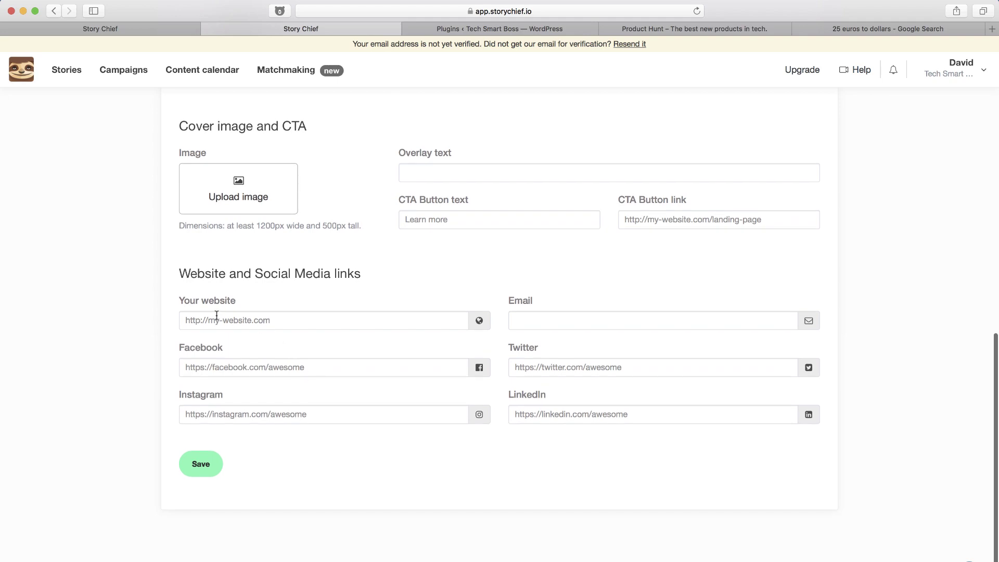
scroll(252, 389, up, 8)
scroll(224, 339, up, 3)
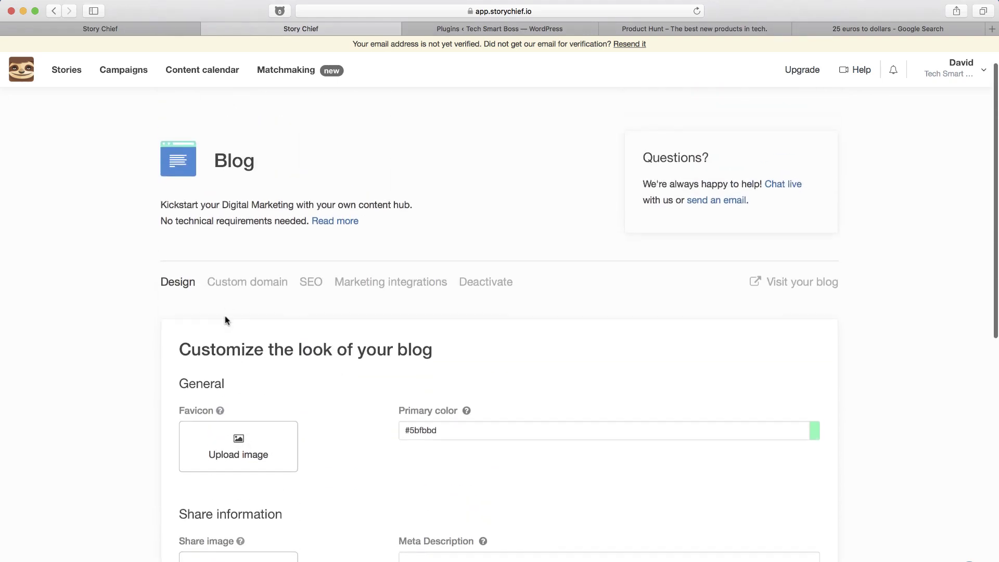
Review the Blog's Custom domain, SEO and Marketing integrations tabs, then return to Channels.
click(252, 308)
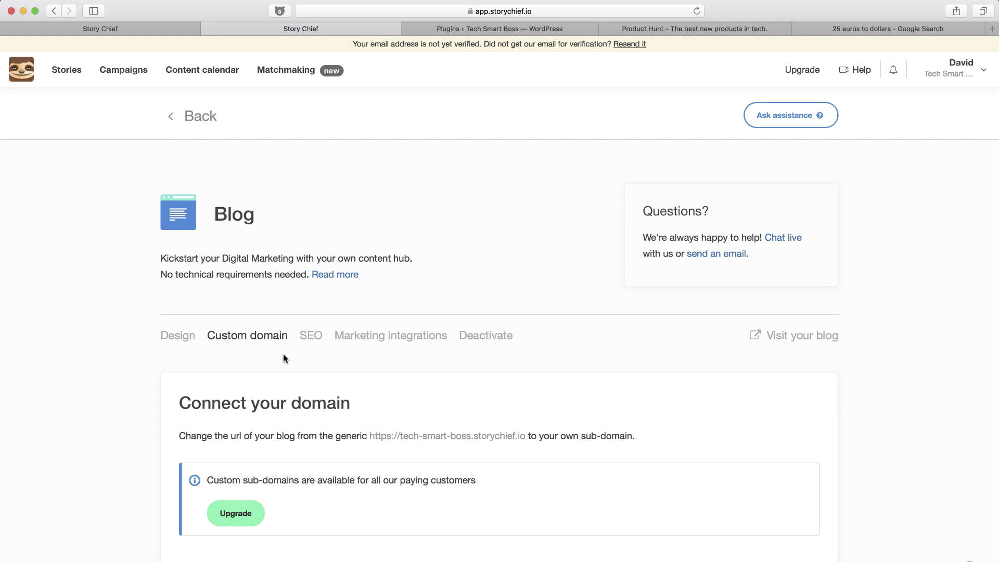
click(312, 337)
click(383, 338)
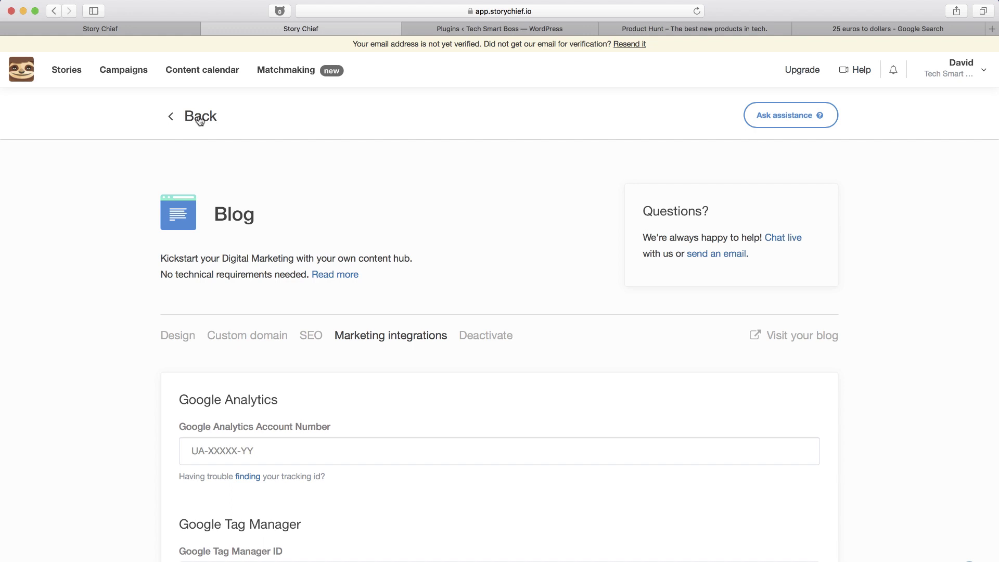
click(200, 118)
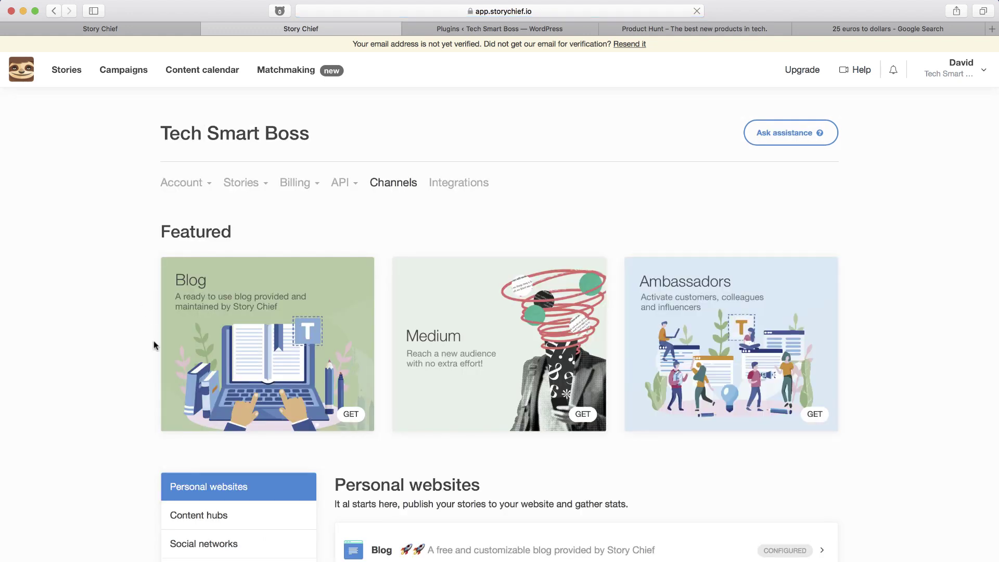
scroll(525, 504, down, 3)
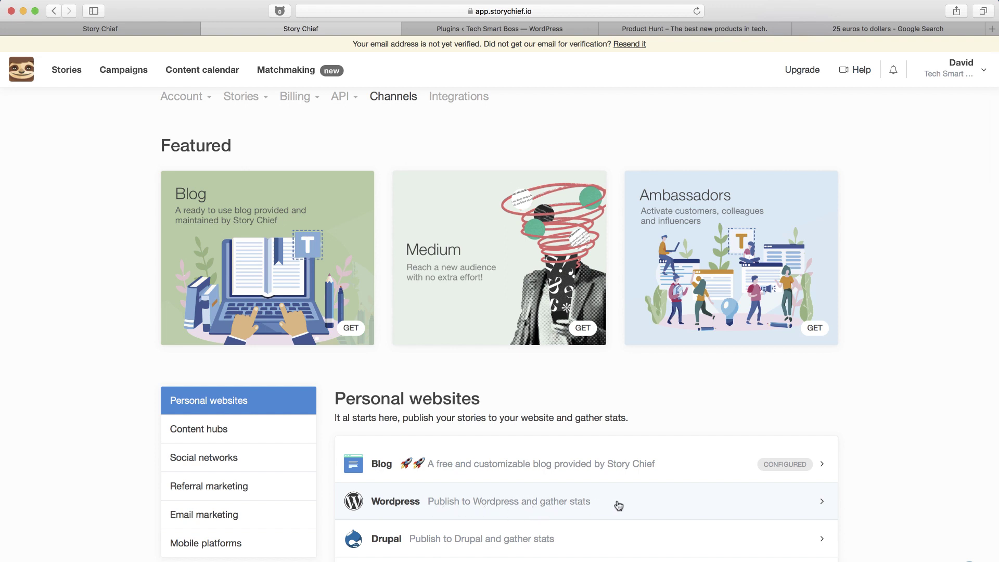
Add a new WordPress destination and open the Story Chief plugin listing on wordpress.org.
click(530, 502)
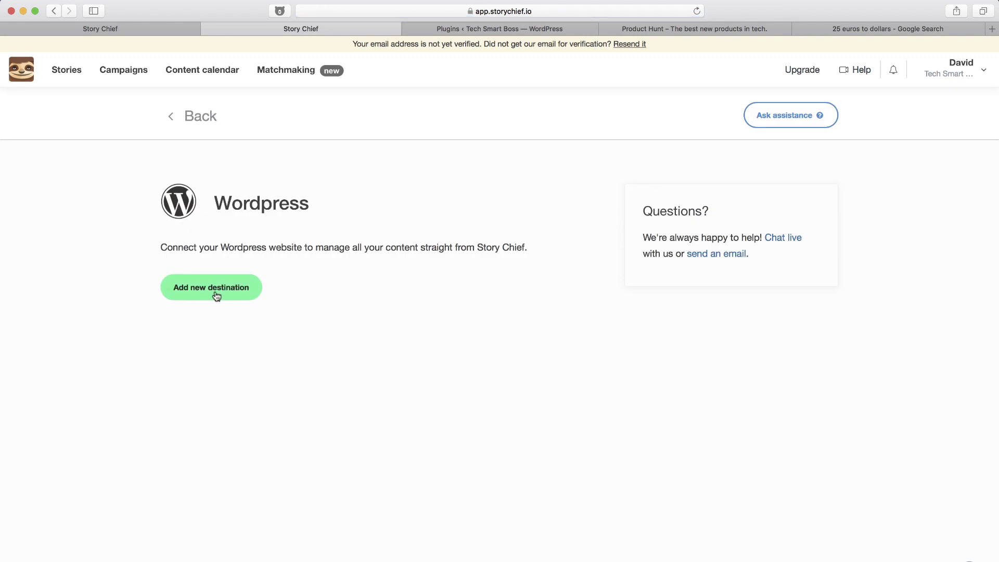
click(216, 291)
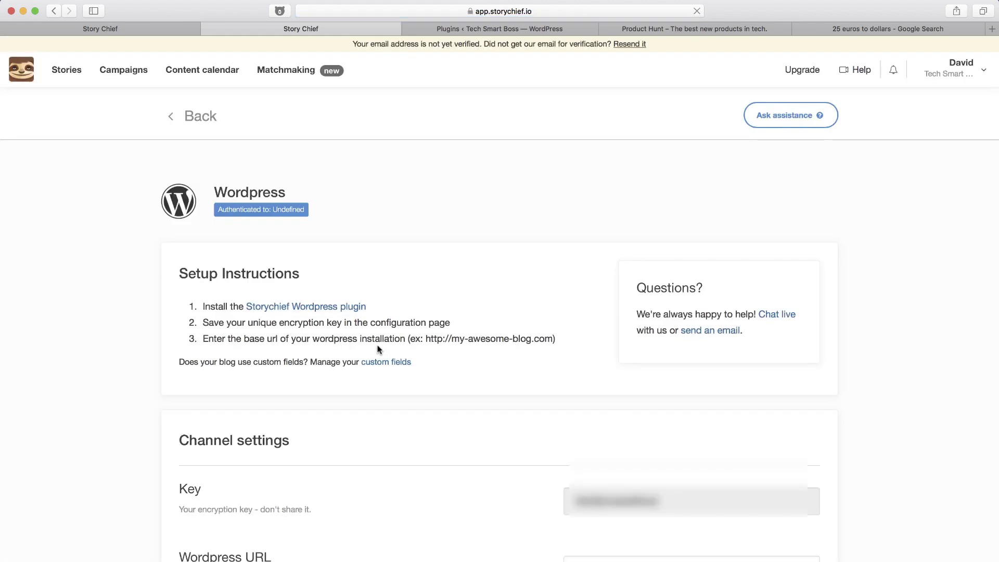
scroll(378, 349, down, 2)
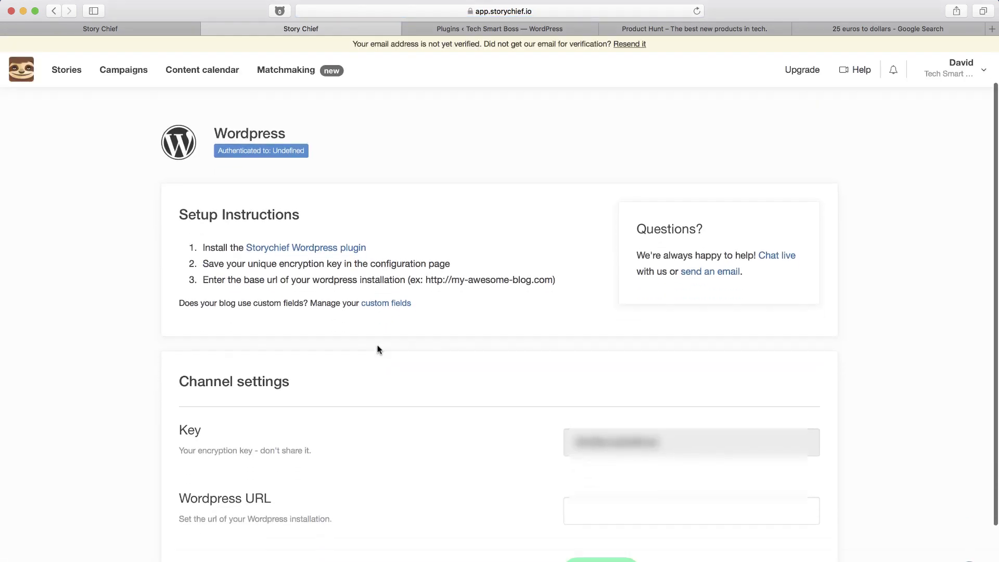
click(291, 248)
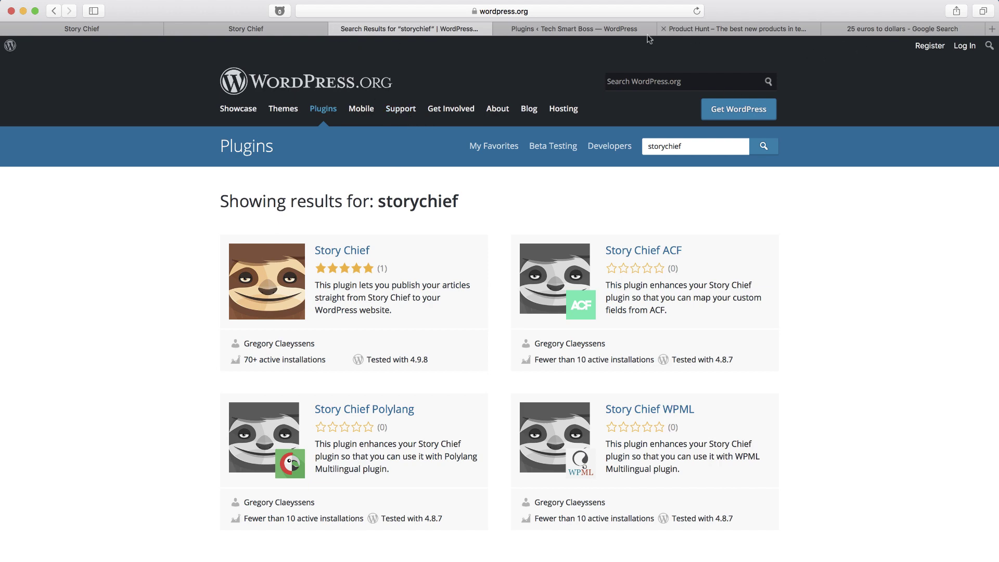
Search the WordPress plugin directory for 'Storychief', then install and activate Story Chief 0.3.7.
click(595, 29)
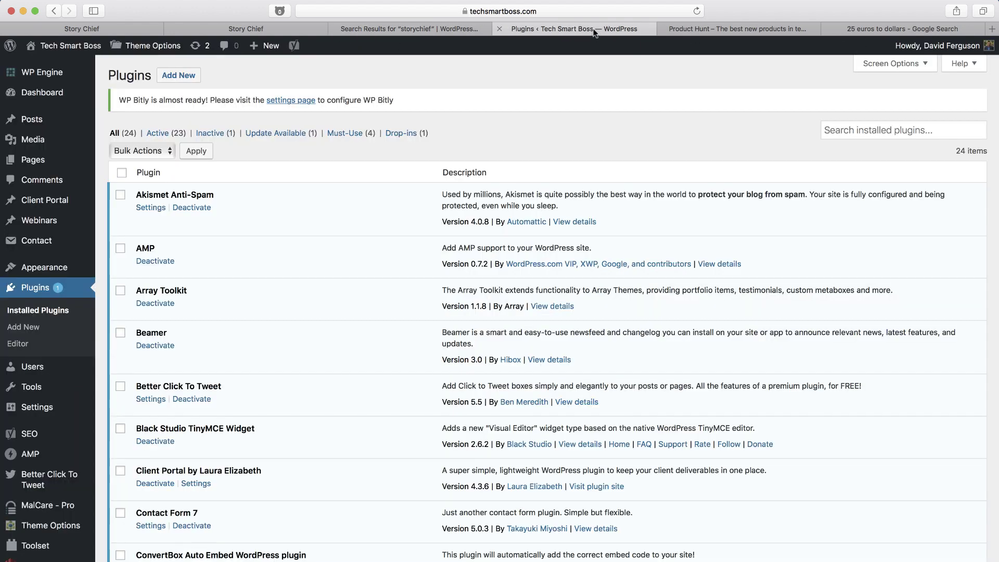
click(179, 78)
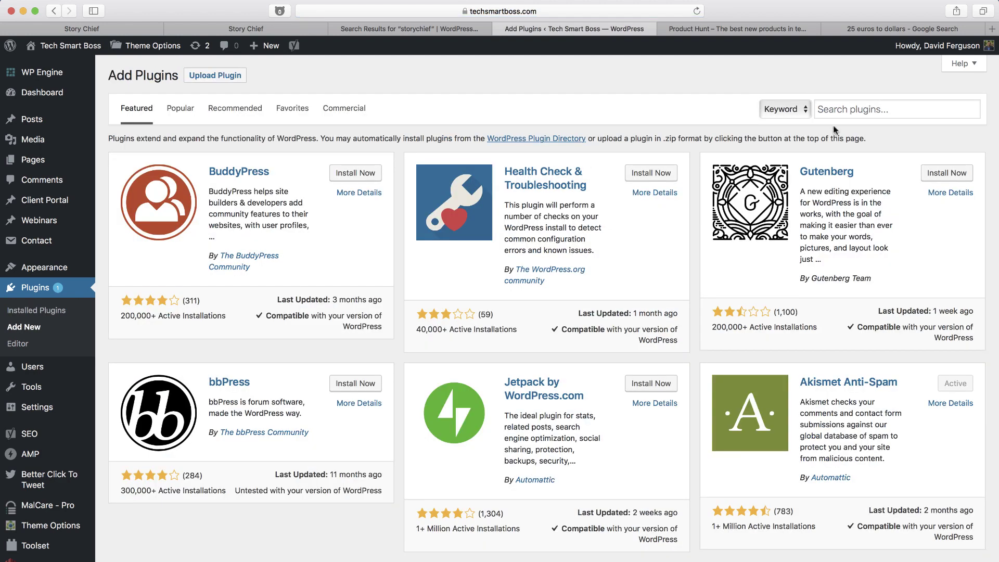
click(847, 108)
text(Storychief)
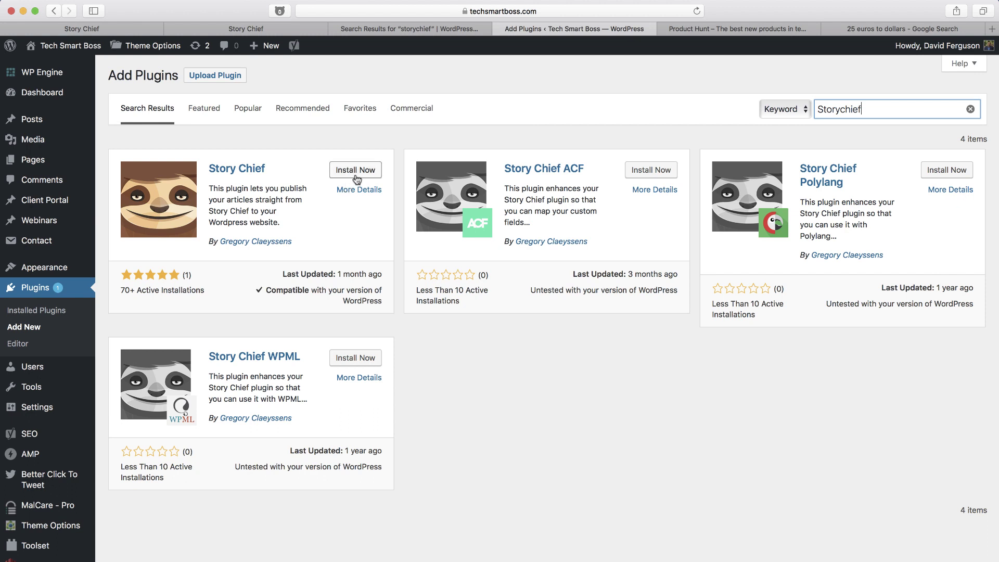
click(358, 171)
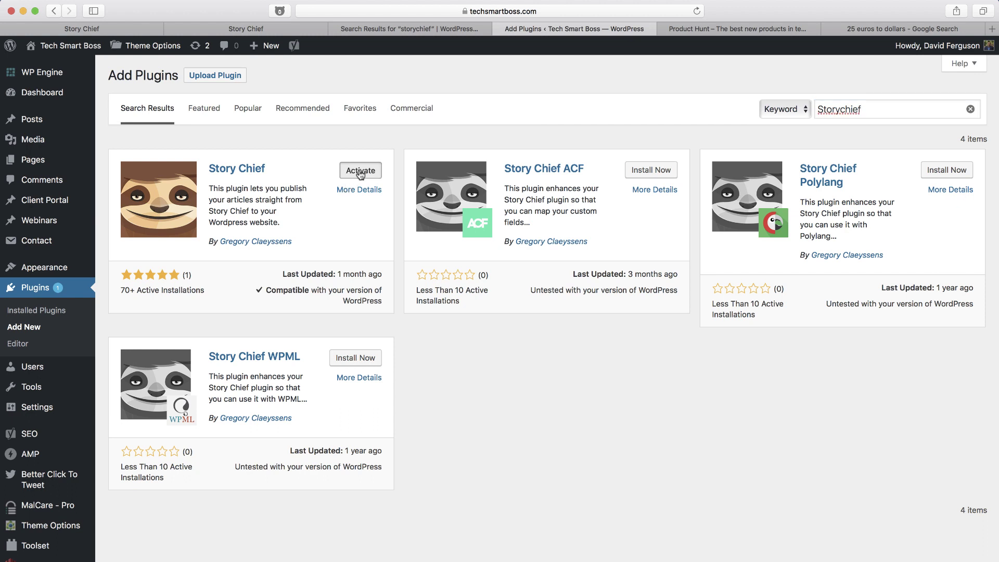
click(360, 172)
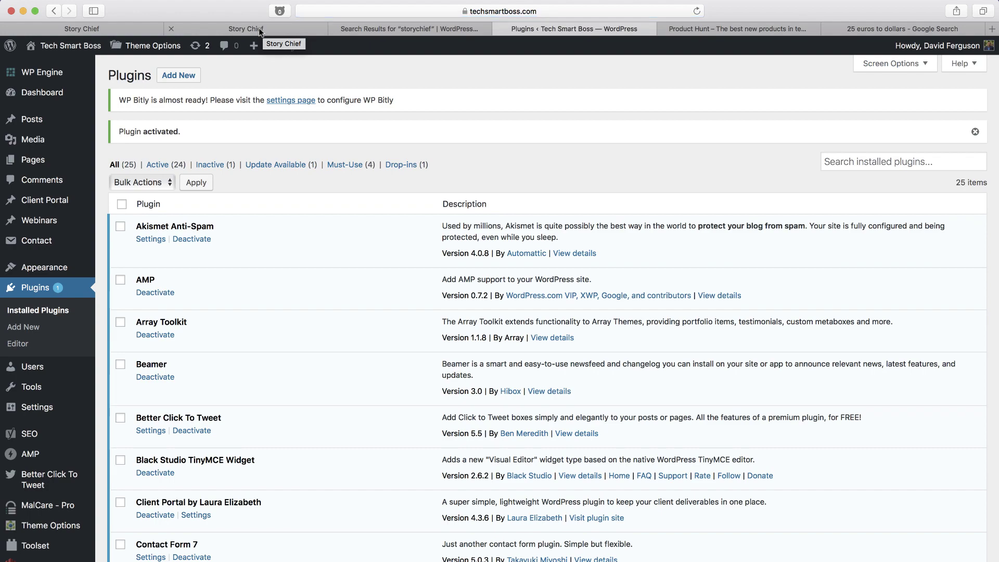
scroll(224, 280, down, 10)
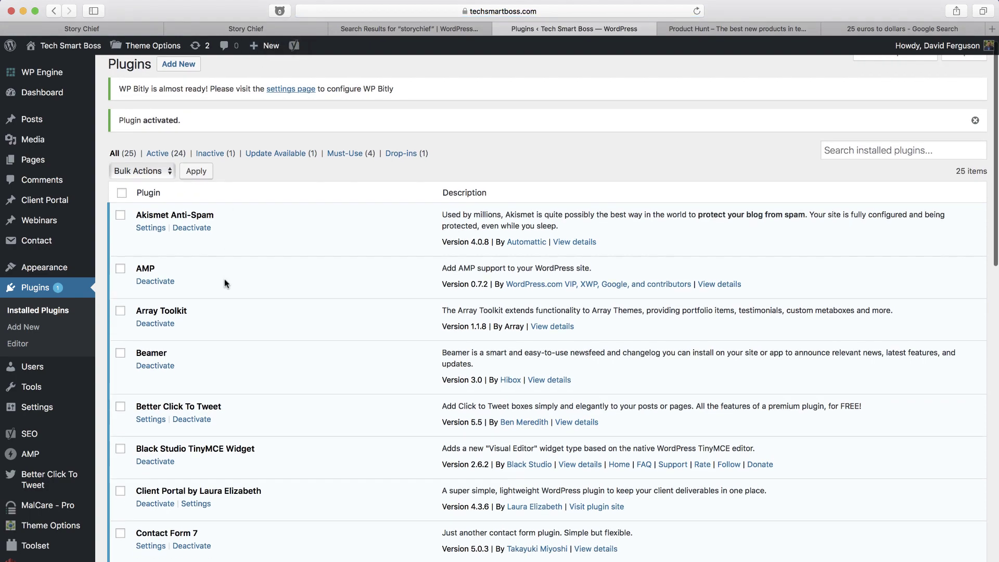
scroll(225, 283, down, 6)
scroll(212, 373, down, 3)
scroll(212, 373, down, 1)
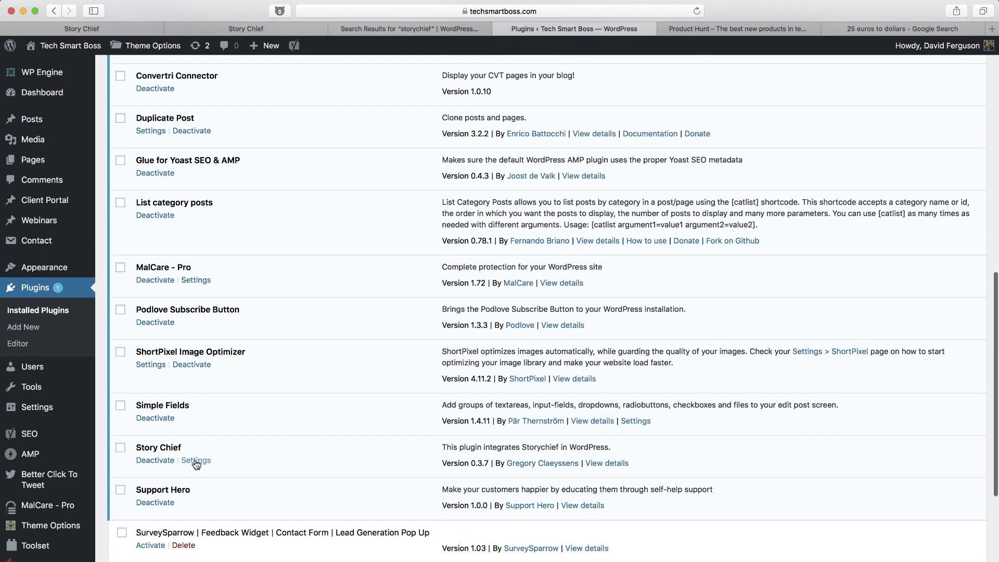
Paste StoryChief's encryption key into the Story Chief plugin settings, enable test mode, and save.
click(195, 460)
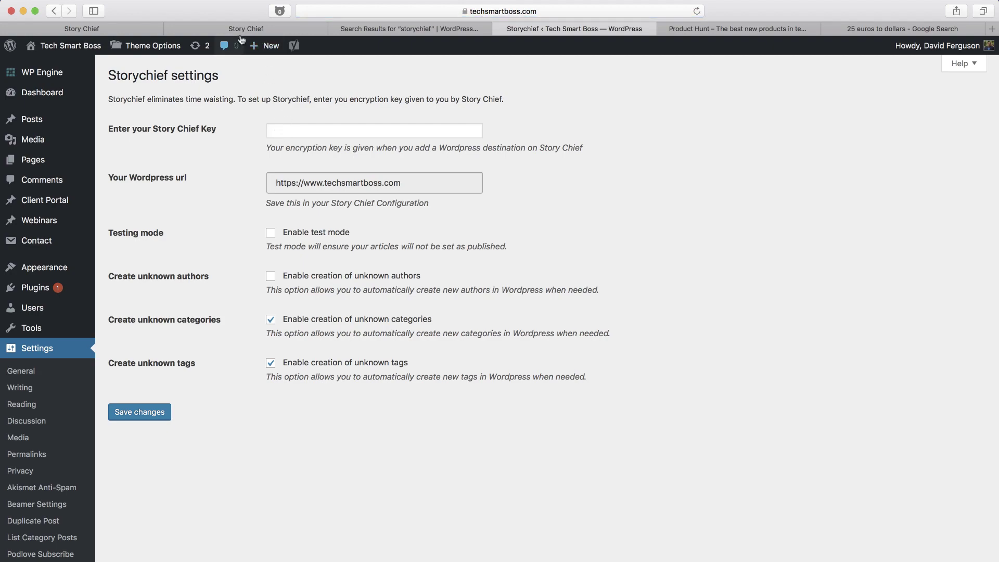
click(239, 27)
drag(673, 443, 560, 441)
click(363, 131)
key(super+v)
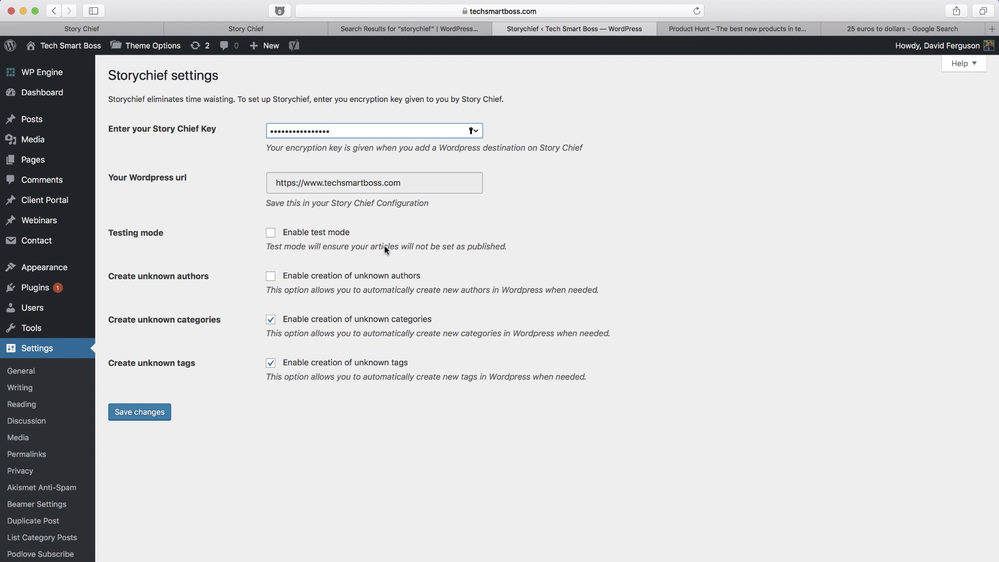
click(271, 234)
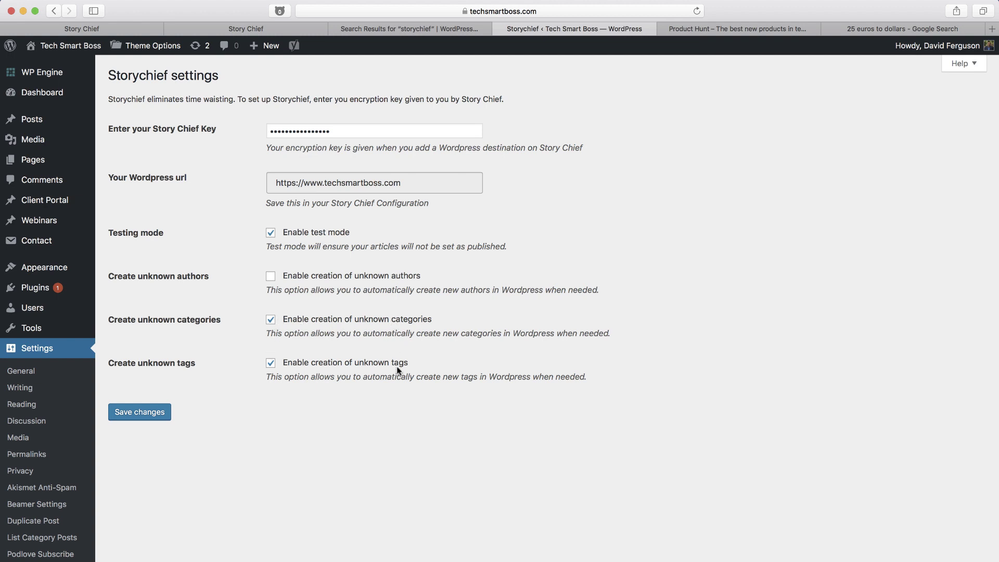
click(149, 413)
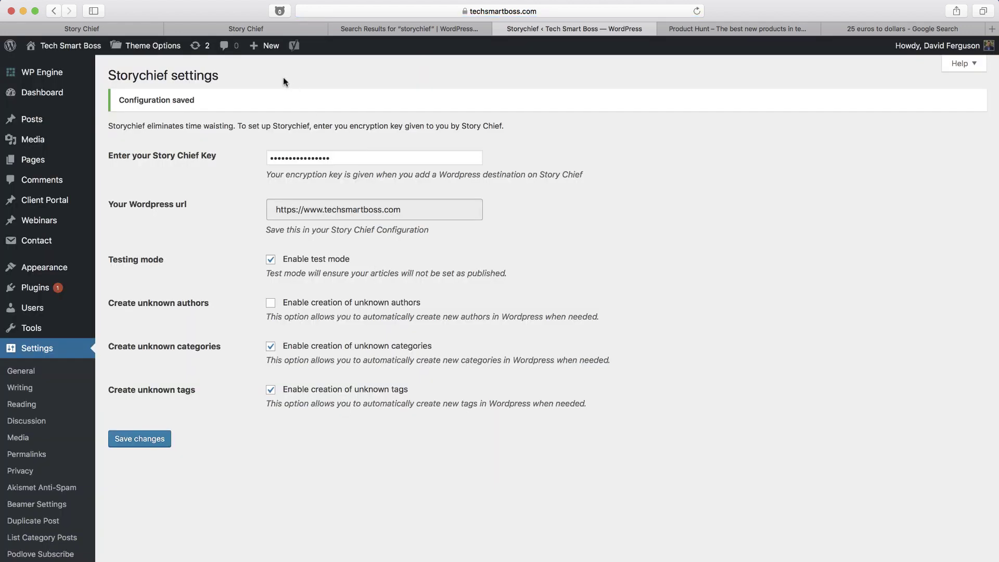
click(254, 29)
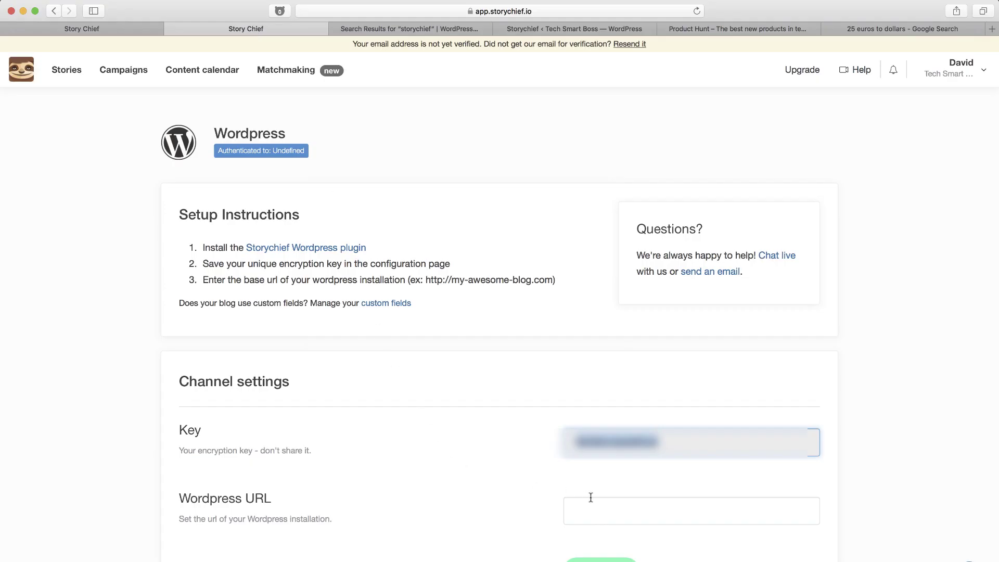
click(609, 513)
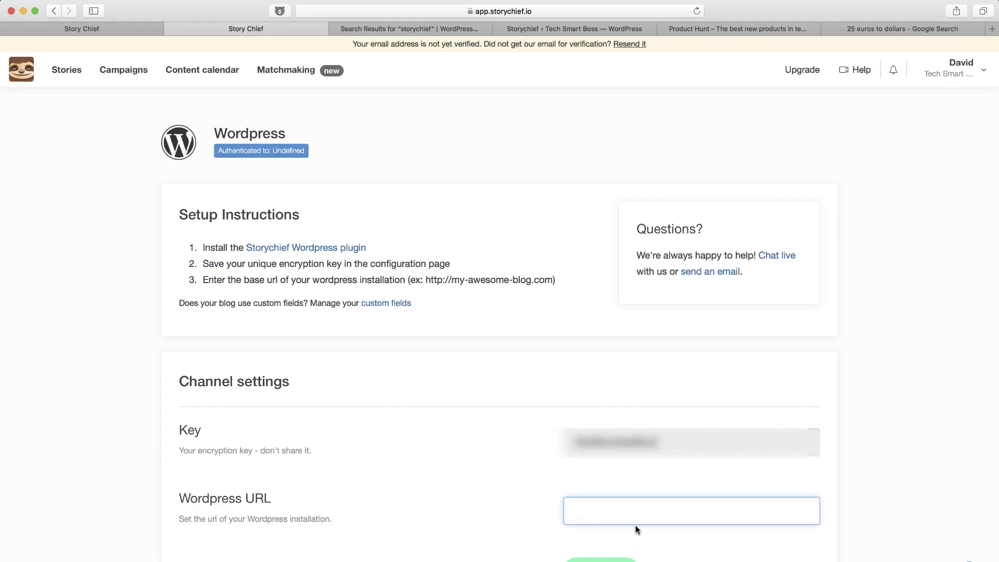
click(539, 32)
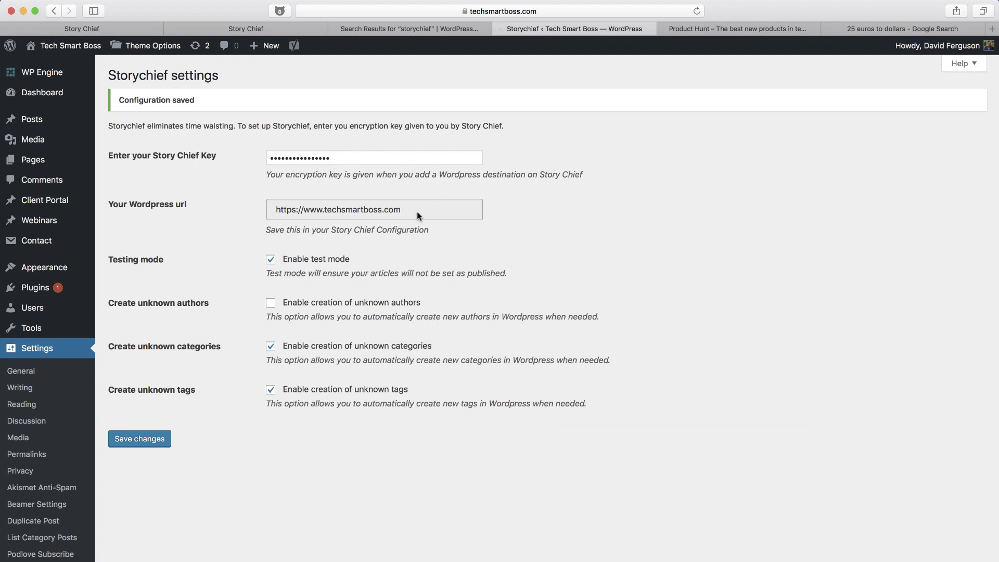
drag(417, 211, 279, 211)
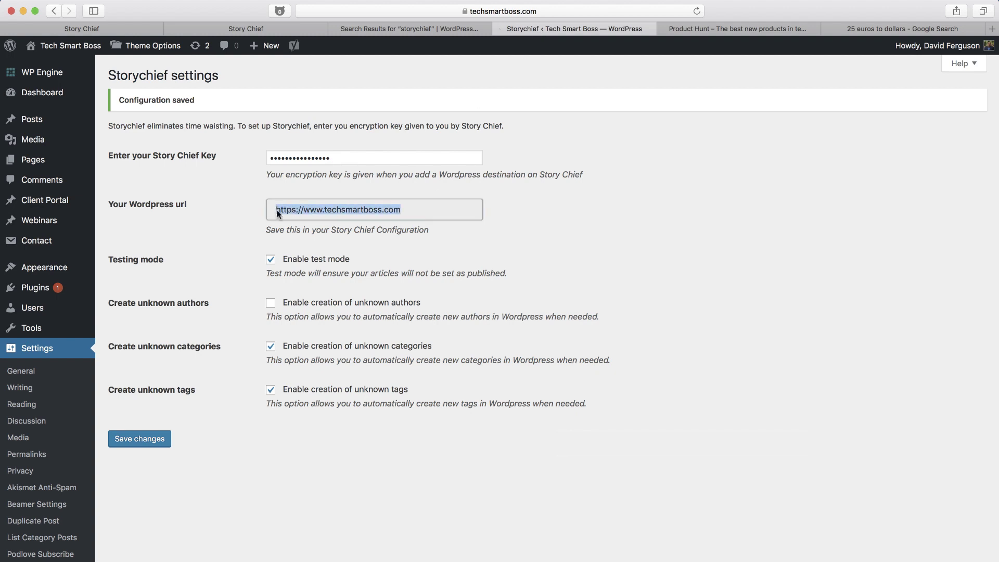
key(super+c)
click(251, 29)
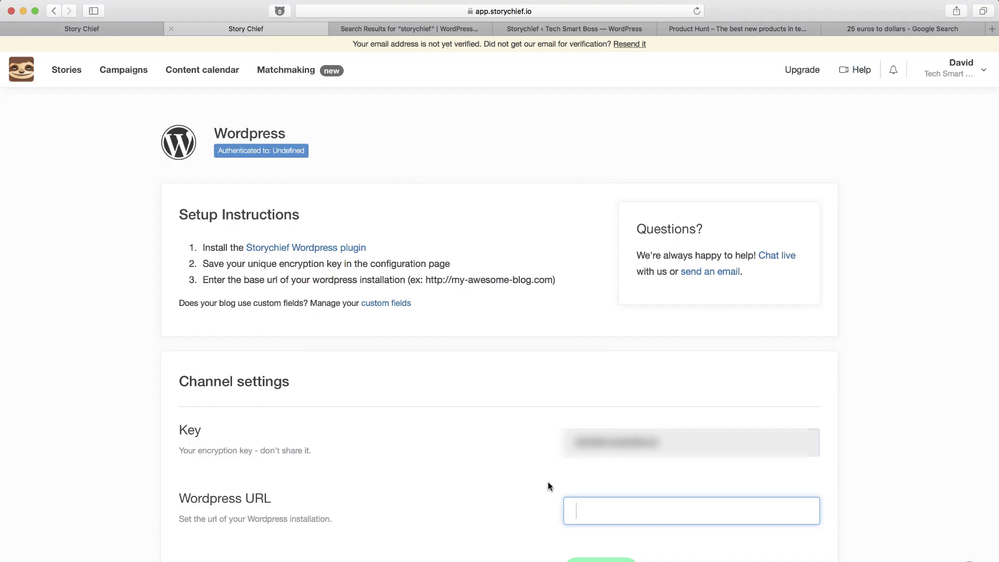
key(super+v)
key(Return)
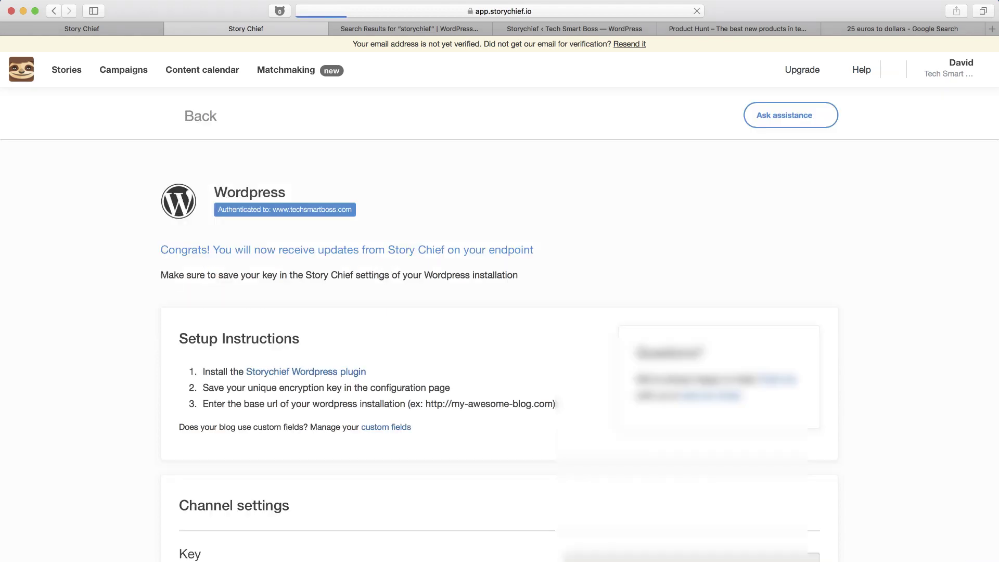
scroll(495, 528, down, 4)
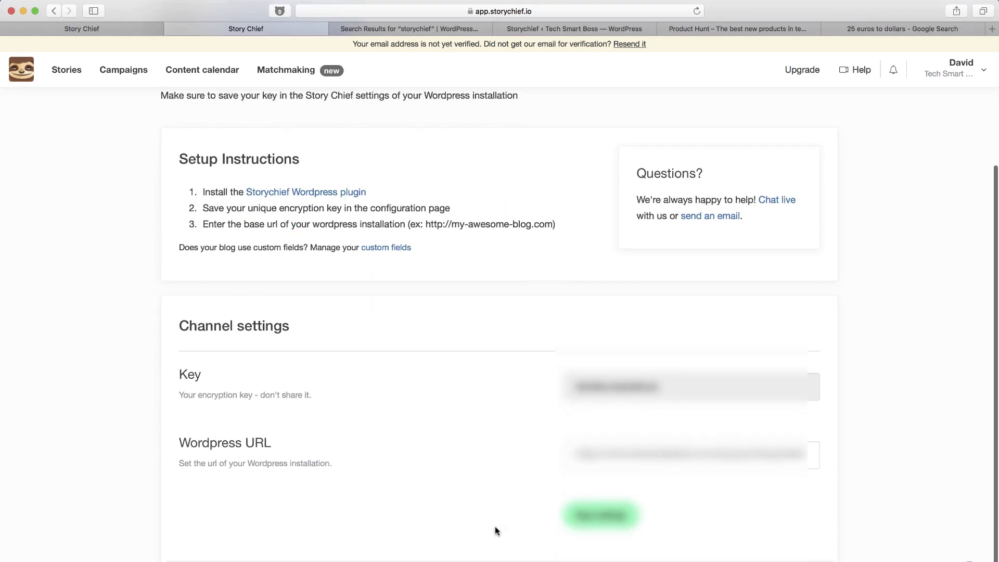
scroll(495, 529, up, 3)
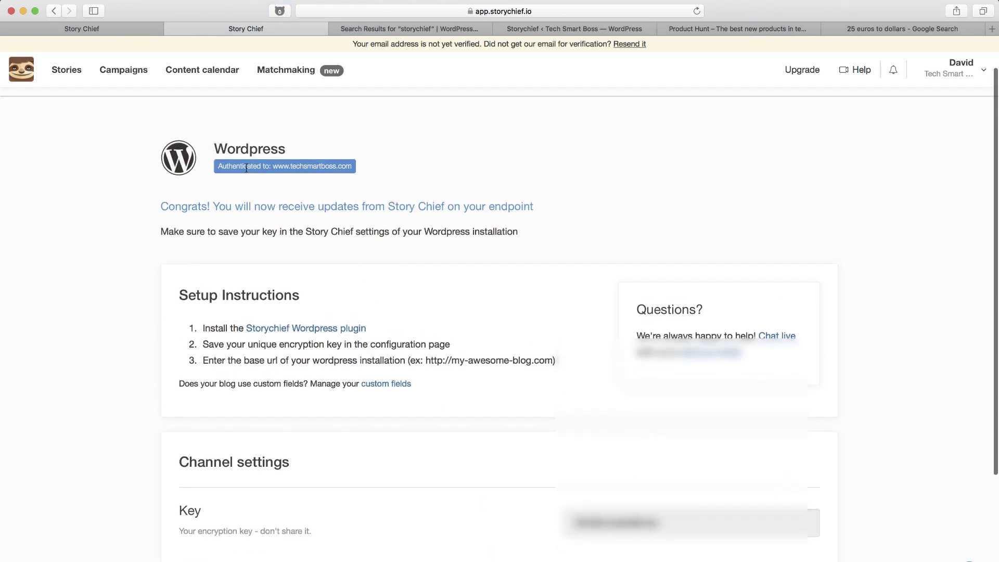
scroll(302, 172, up, 2)
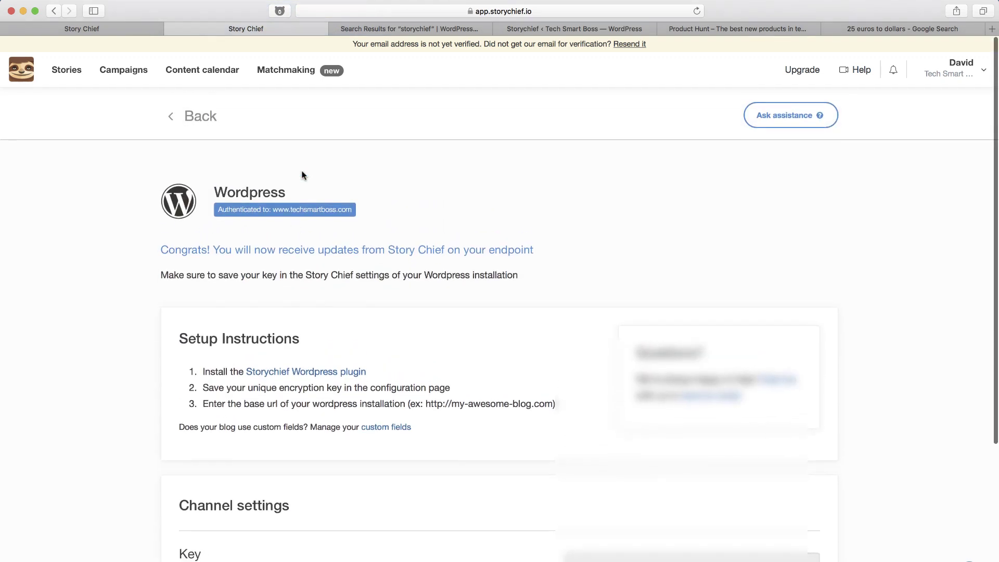
click(192, 116)
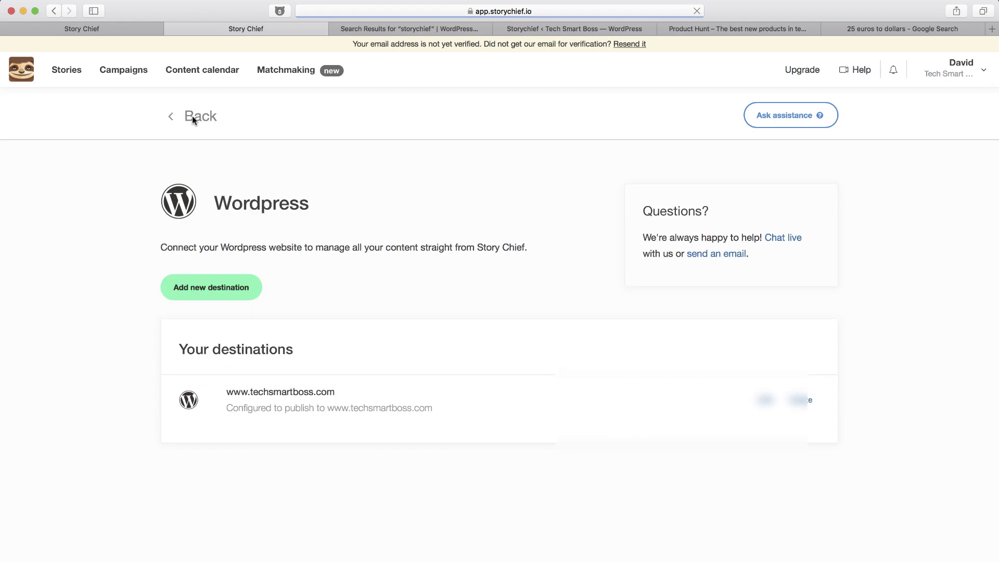
Back on Channels, check the Hubspot channel page, then scroll down to Content hubs.
click(192, 118)
scroll(118, 374, down, 5)
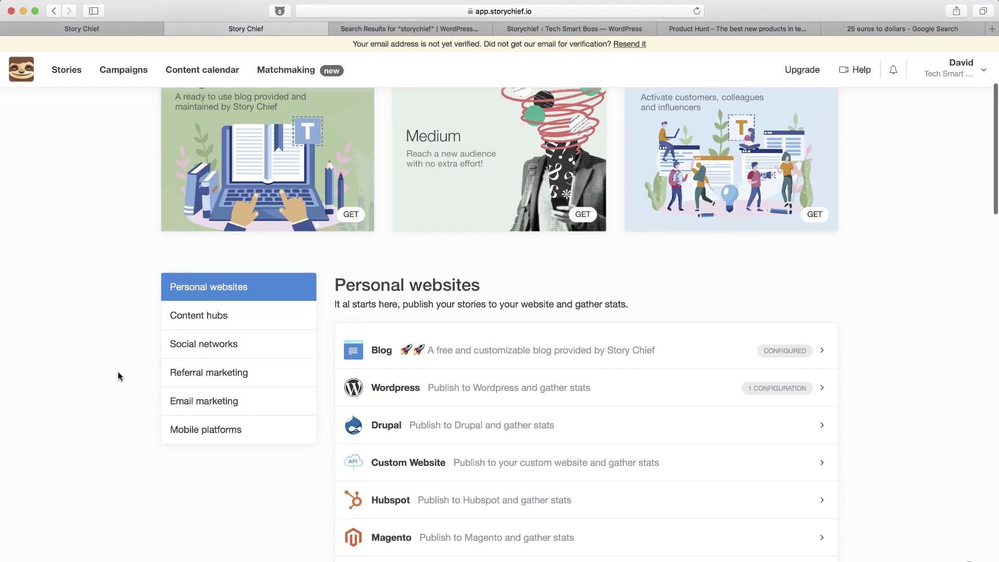
scroll(497, 354, up, 2)
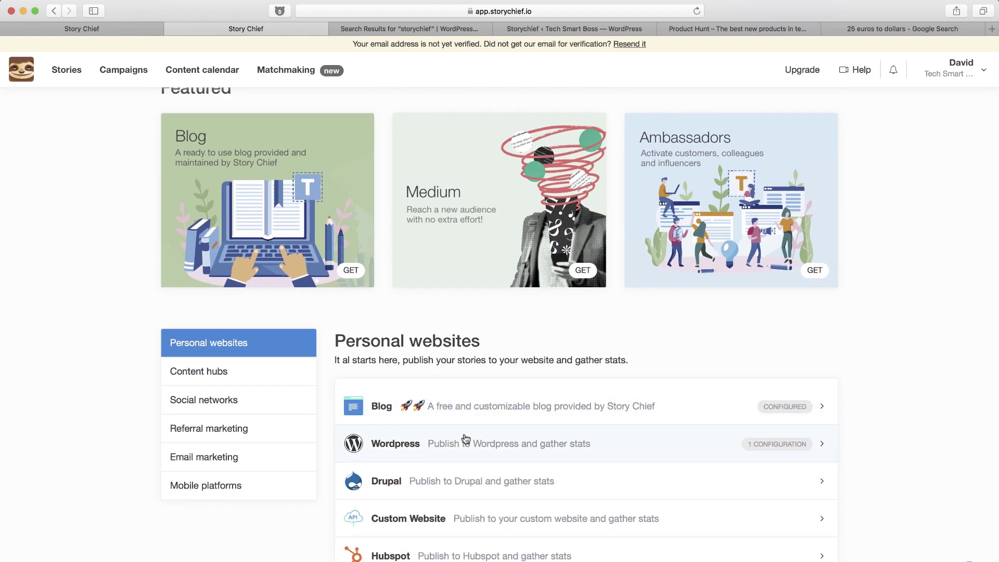
scroll(466, 439, down, 2)
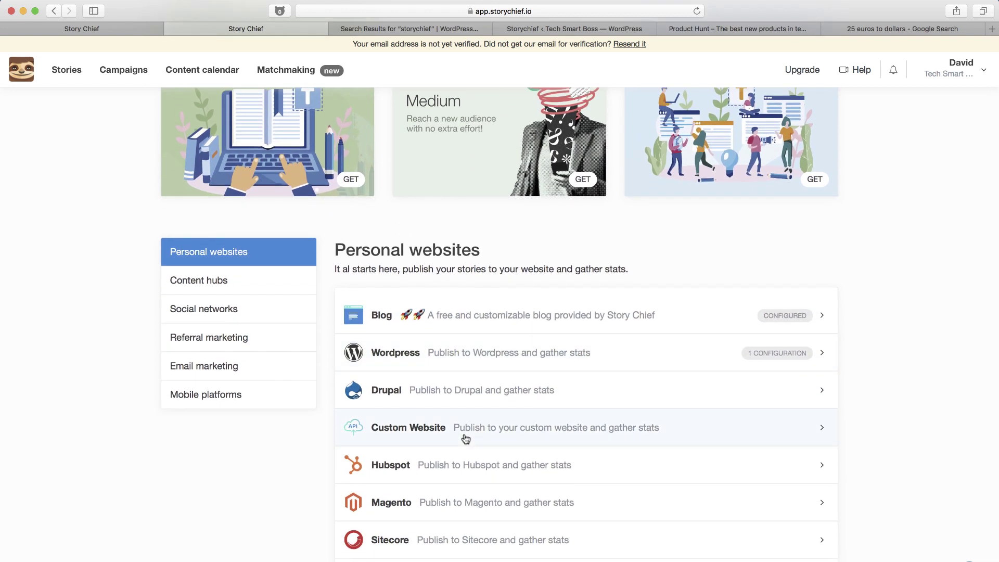
scroll(465, 438, down, 2)
click(472, 389)
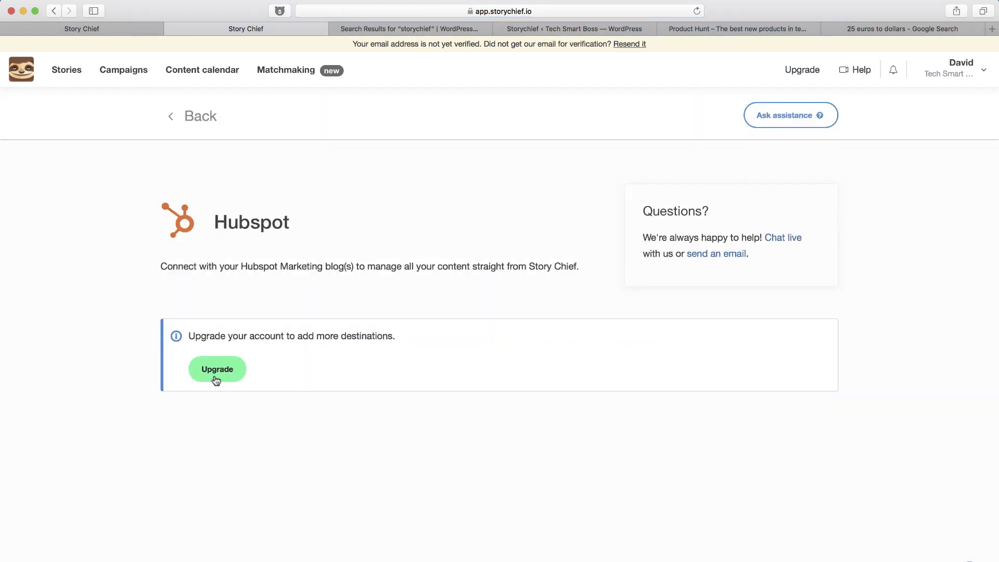
click(201, 123)
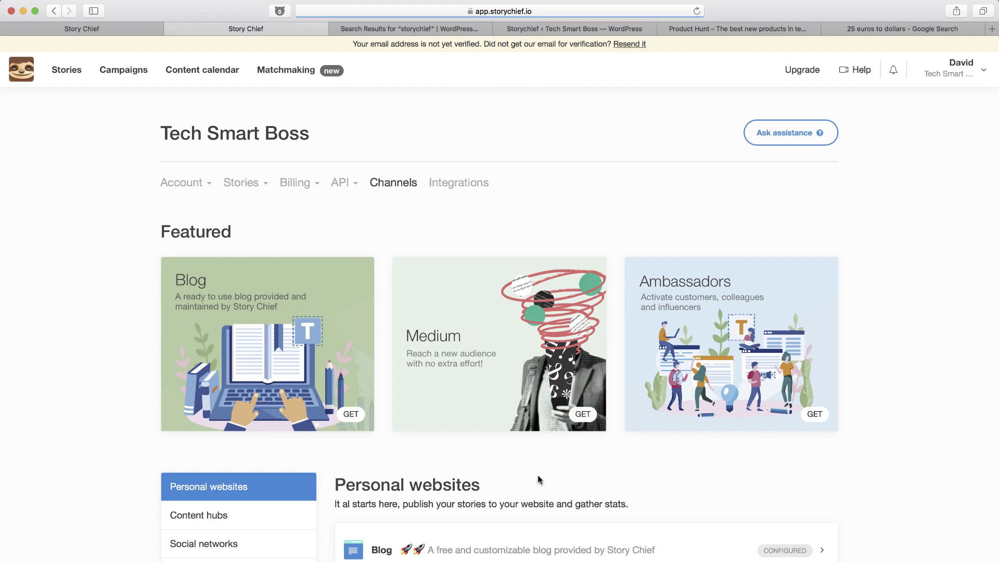
scroll(539, 478, down, 14)
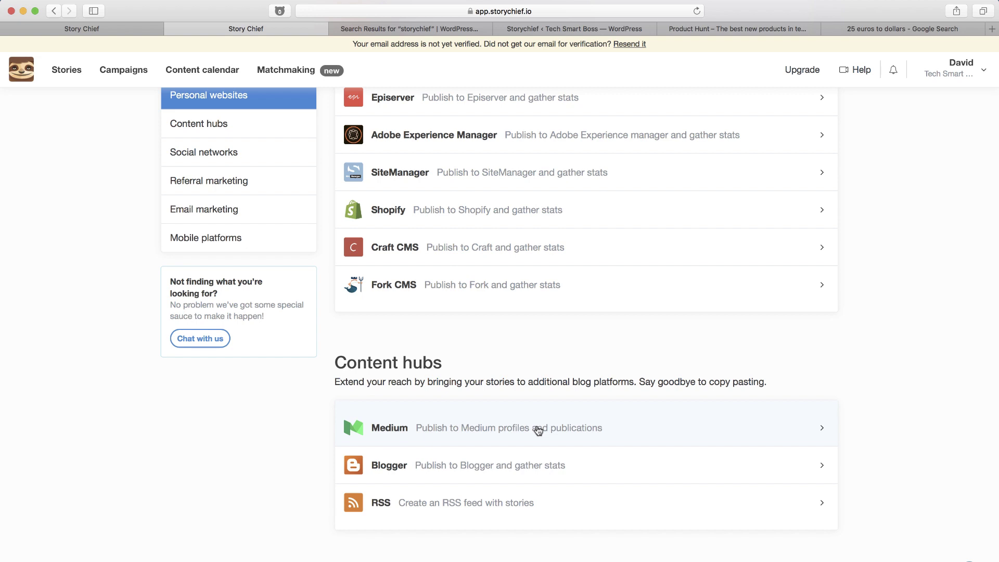
Add a Medium destination, authorize the account, and save it with the Tech Smart Boss publication.
click(538, 428)
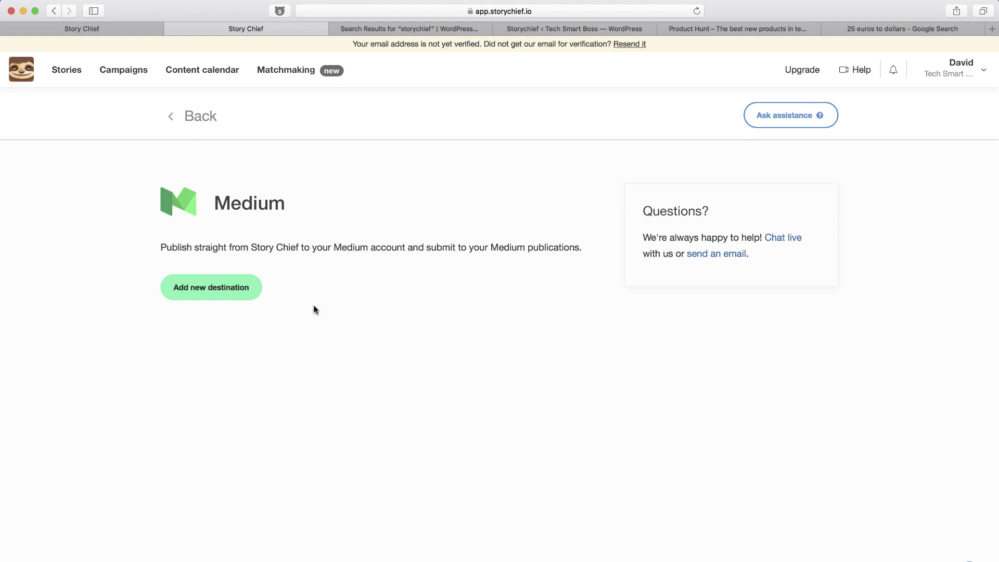
click(216, 289)
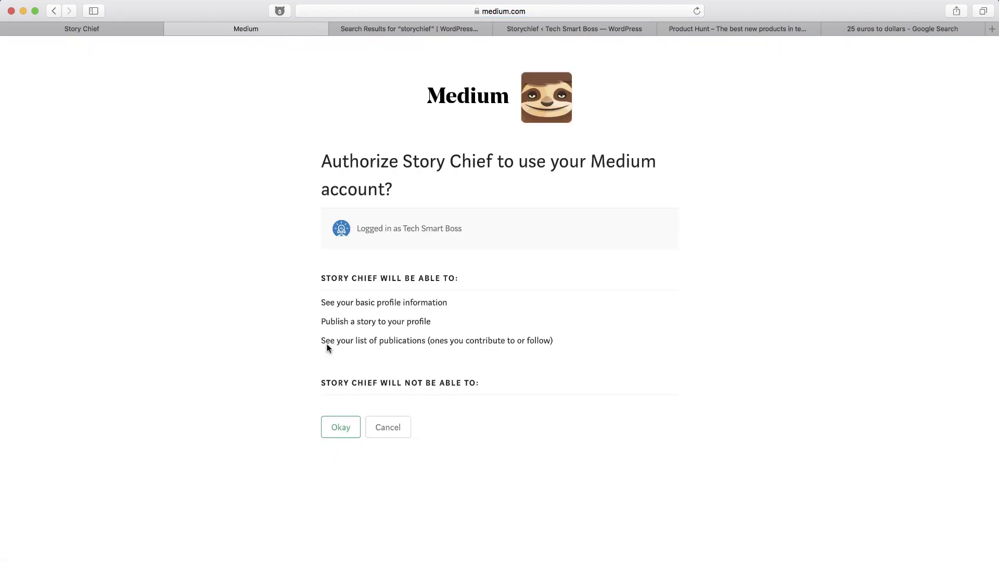
click(341, 432)
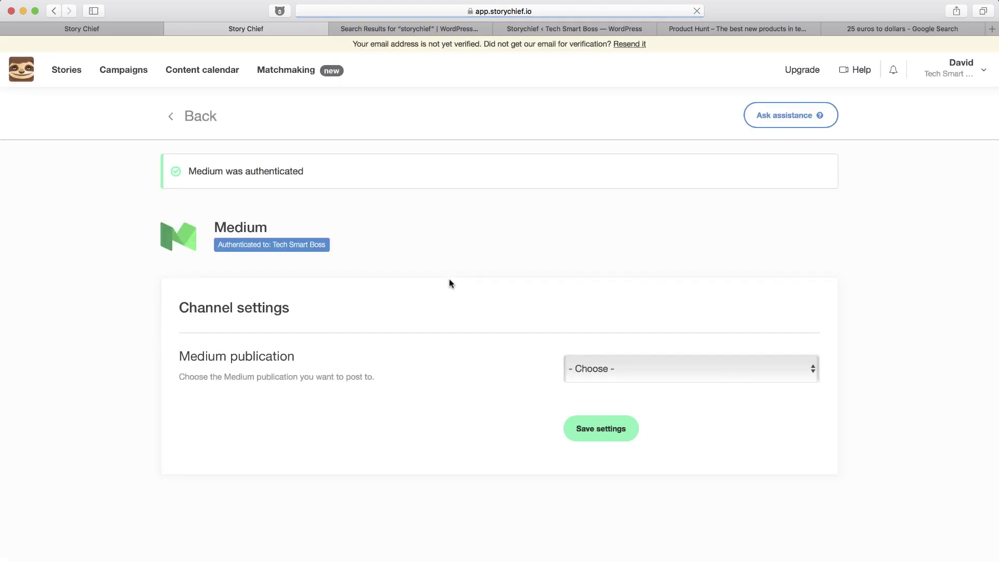
click(606, 369)
click(599, 387)
click(597, 434)
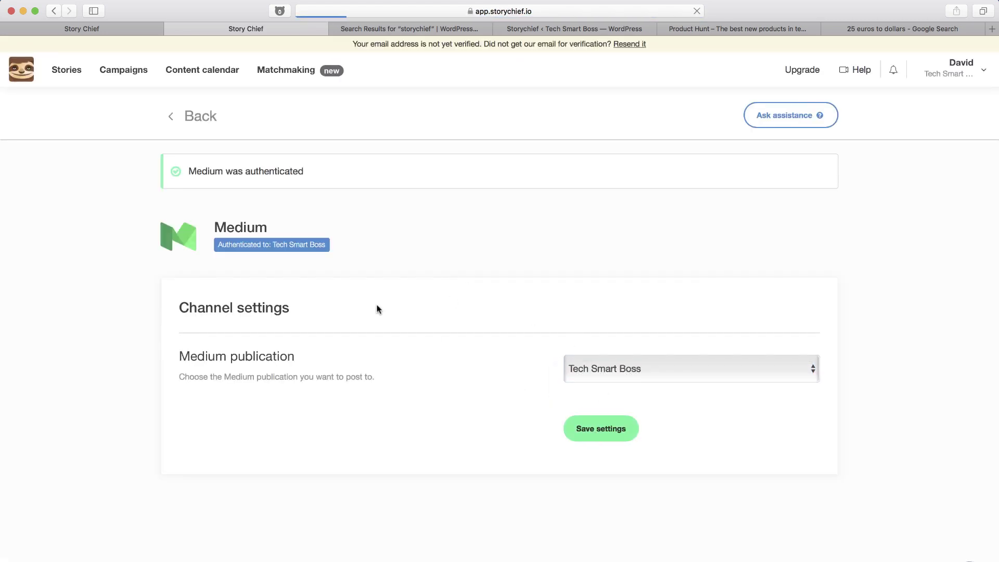
click(196, 117)
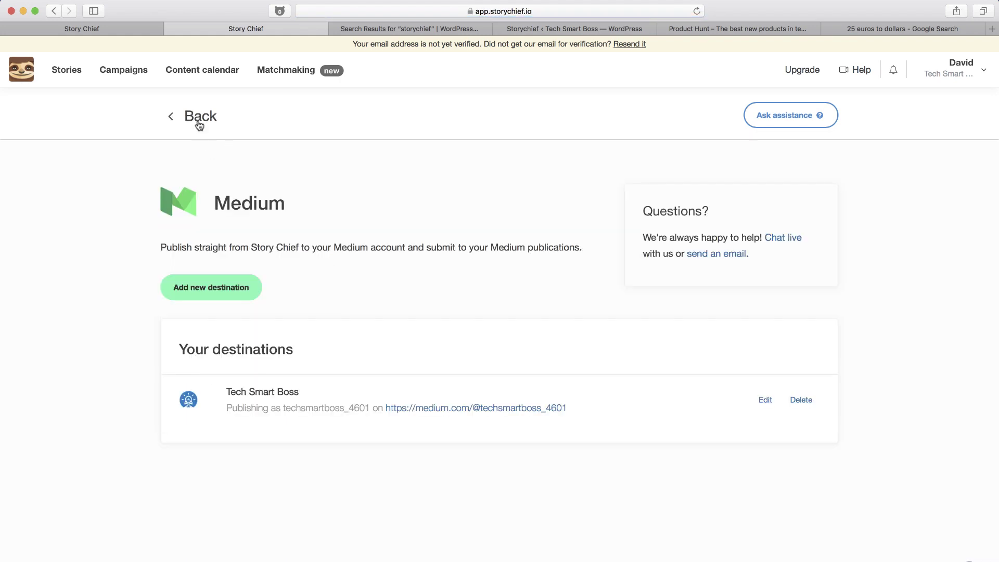
click(196, 120)
Look over the Blogger, Facebook Fanpages and Google AMP channel pages, returning to the list each time.
scroll(469, 411, down, 10)
scroll(470, 411, down, 6)
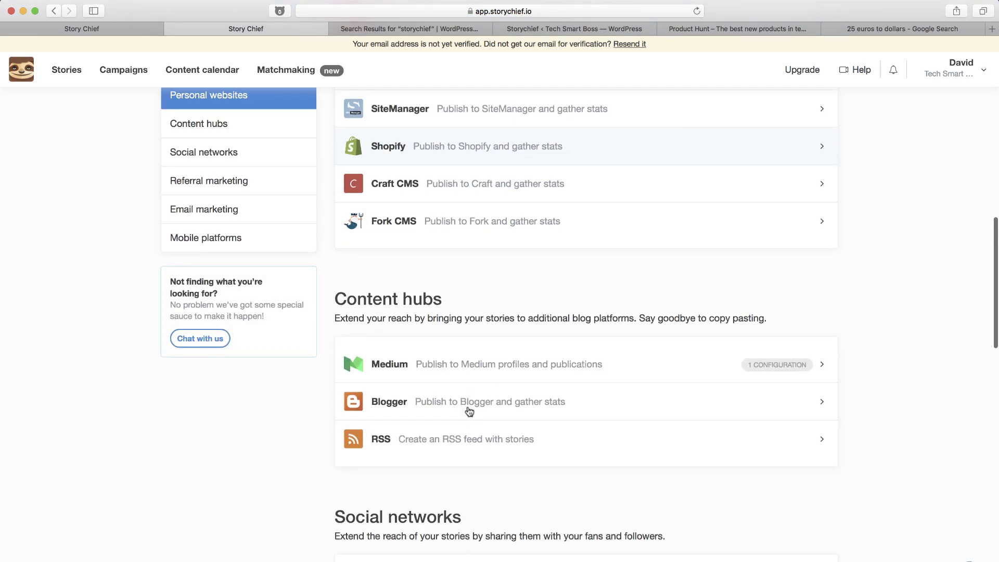
click(468, 348)
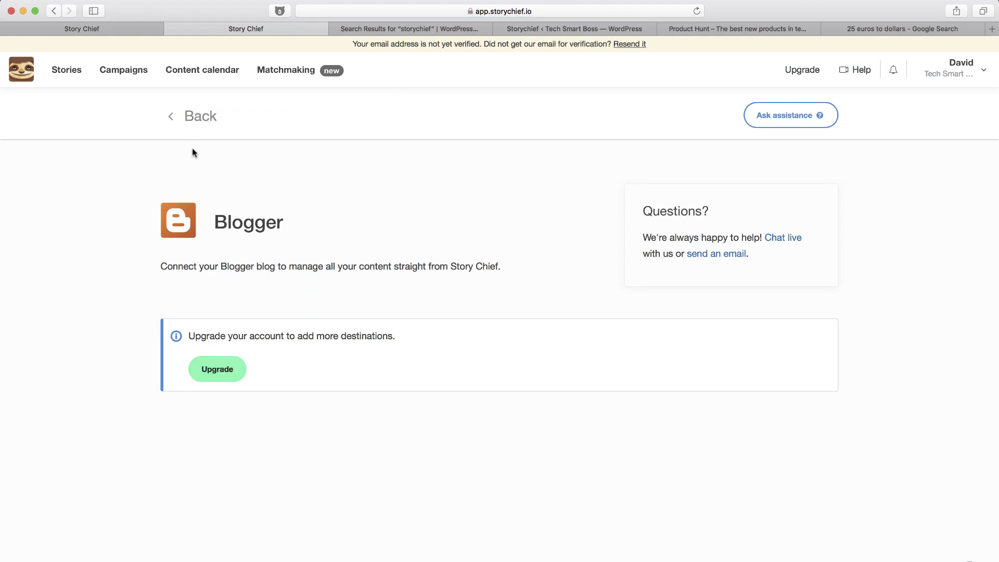
click(194, 116)
scroll(438, 519, down, 11)
scroll(439, 521, down, 5)
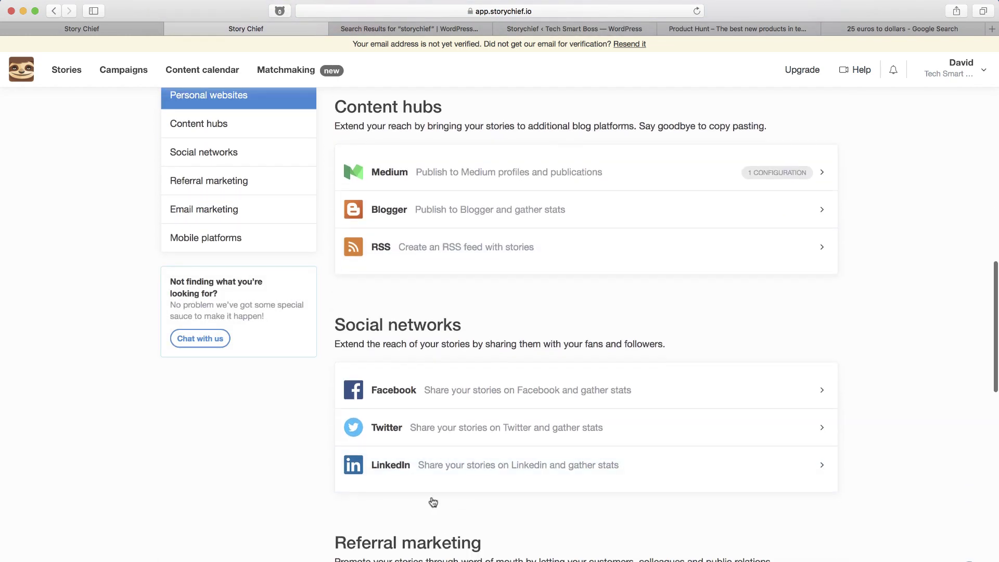
click(474, 391)
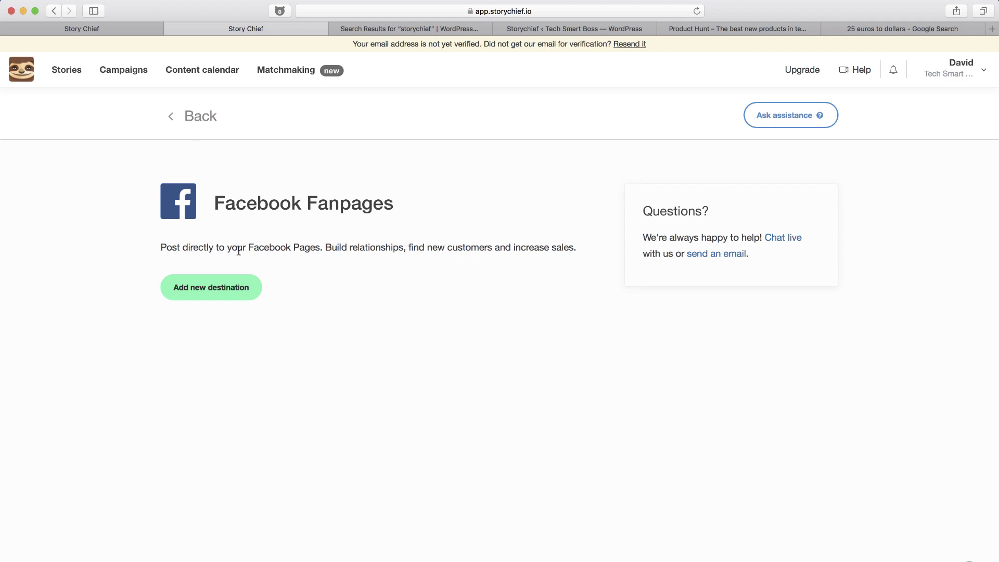
click(178, 124)
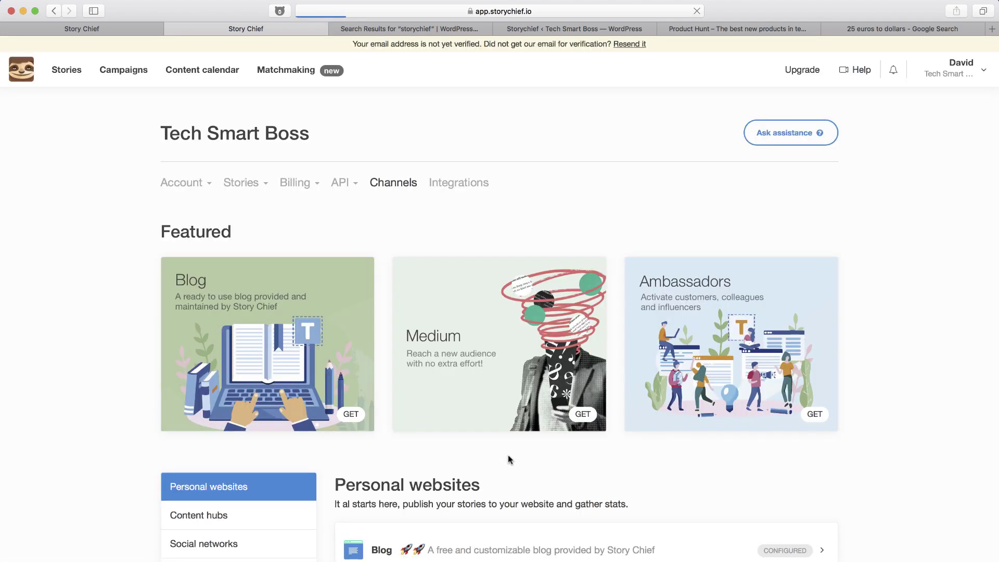
scroll(508, 454, down, 7)
scroll(508, 454, down, 15)
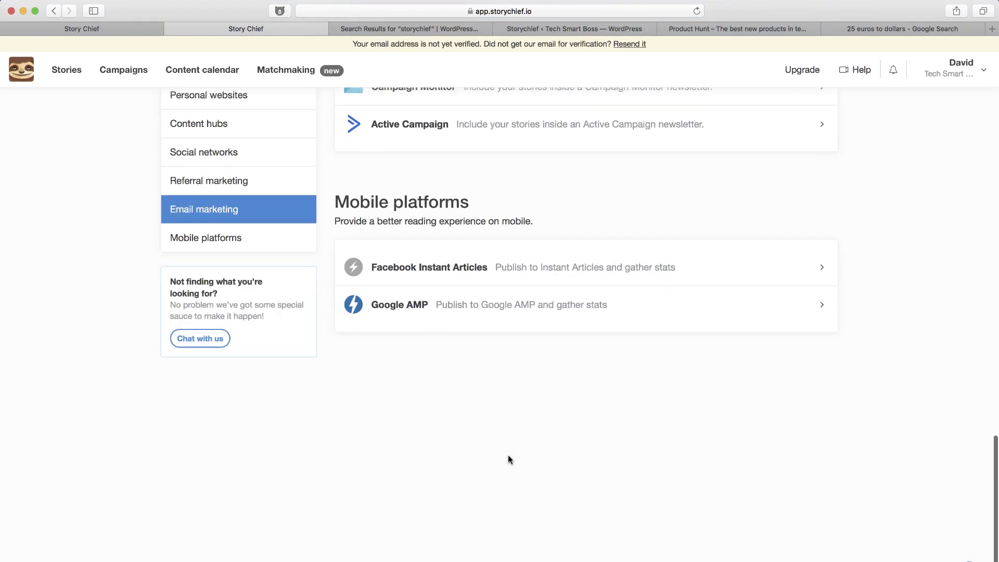
click(503, 306)
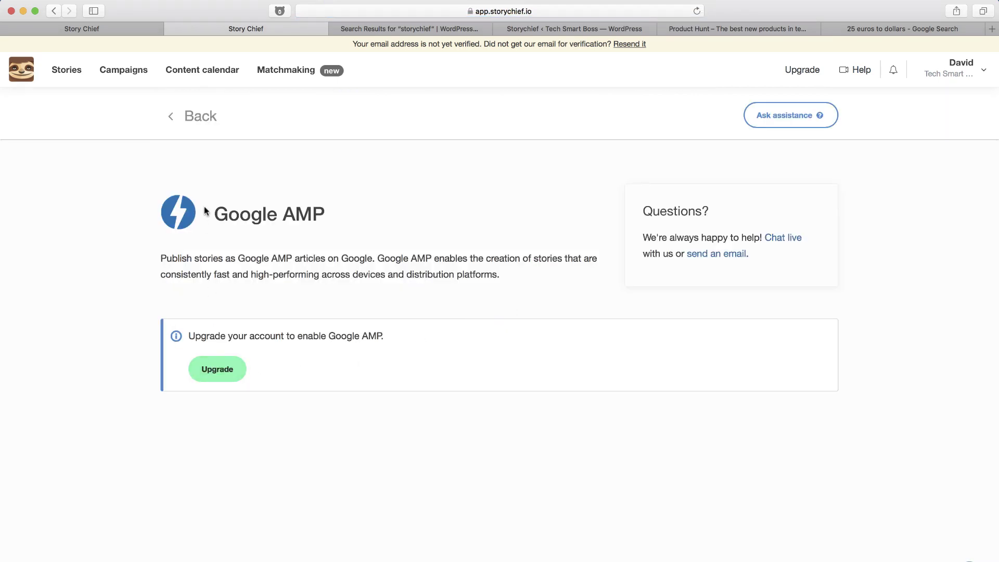
click(174, 115)
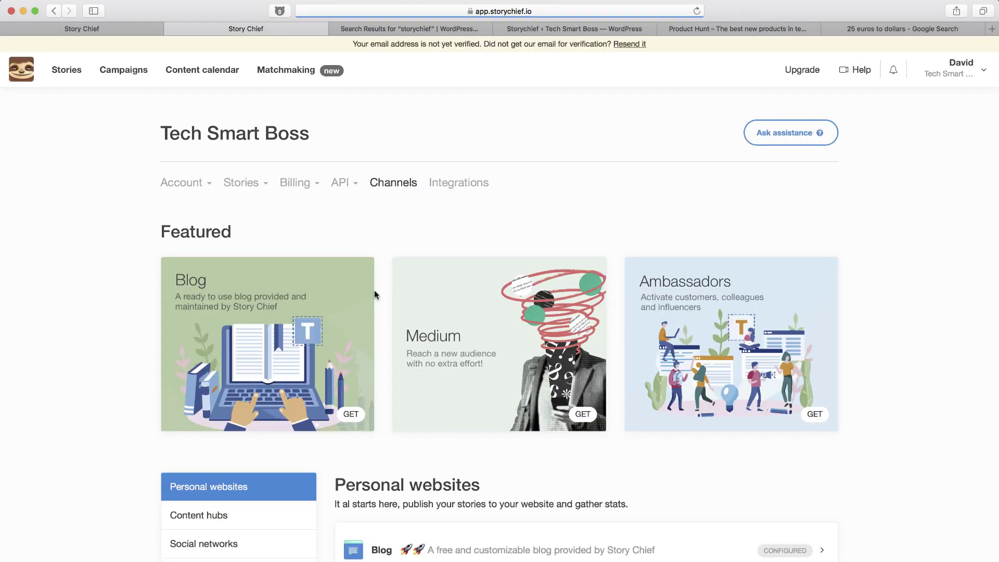
Check the Email leads card under Integrations, then go to the Stories list.
scroll(442, 431, down, 3)
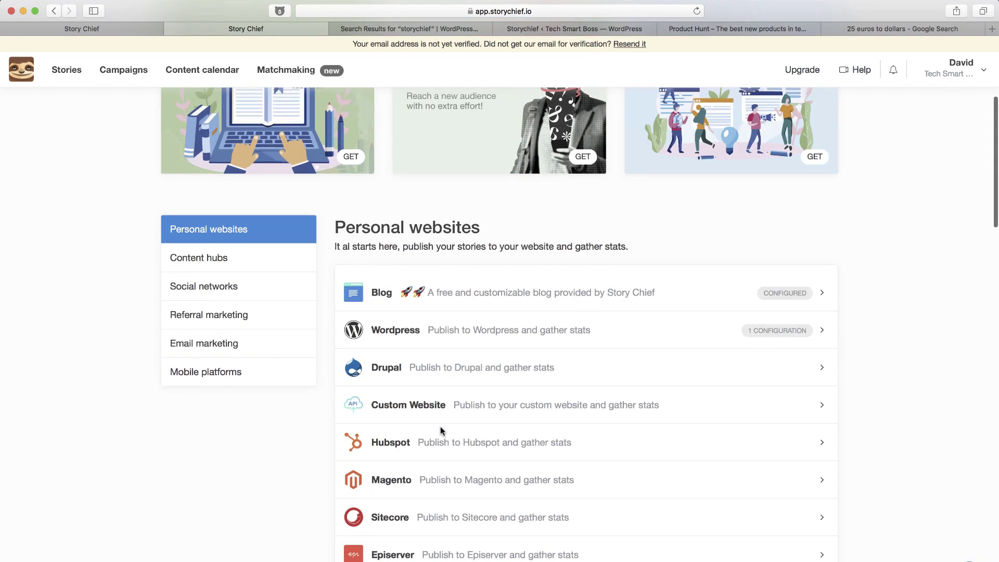
scroll(440, 431, up, 3)
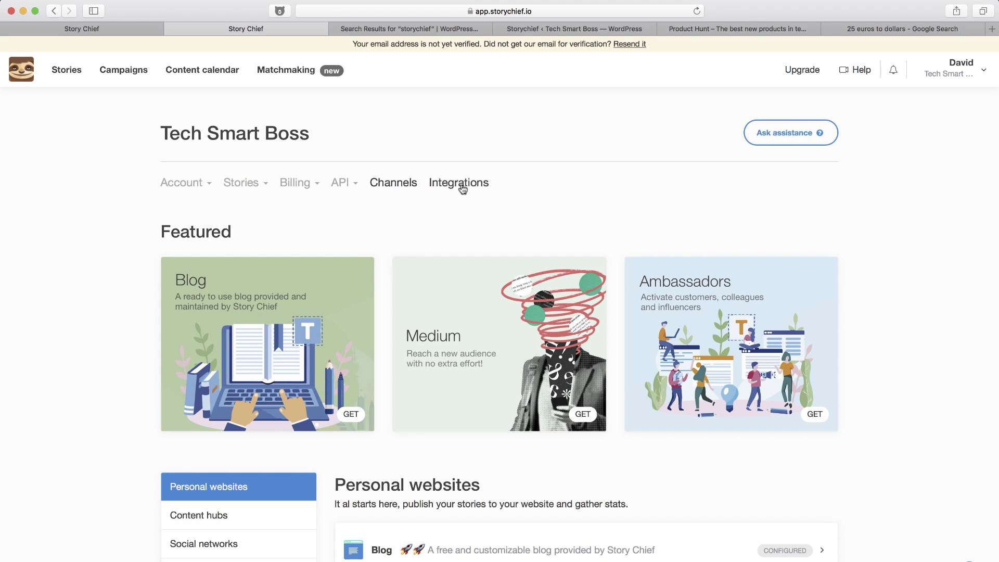
click(460, 182)
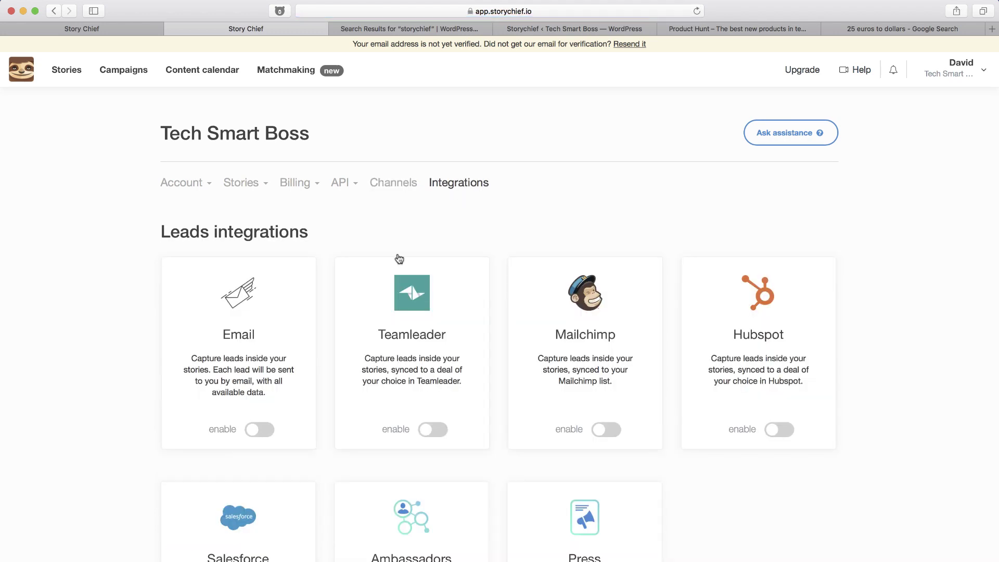
scroll(243, 403, down, 3)
scroll(240, 402, up, 3)
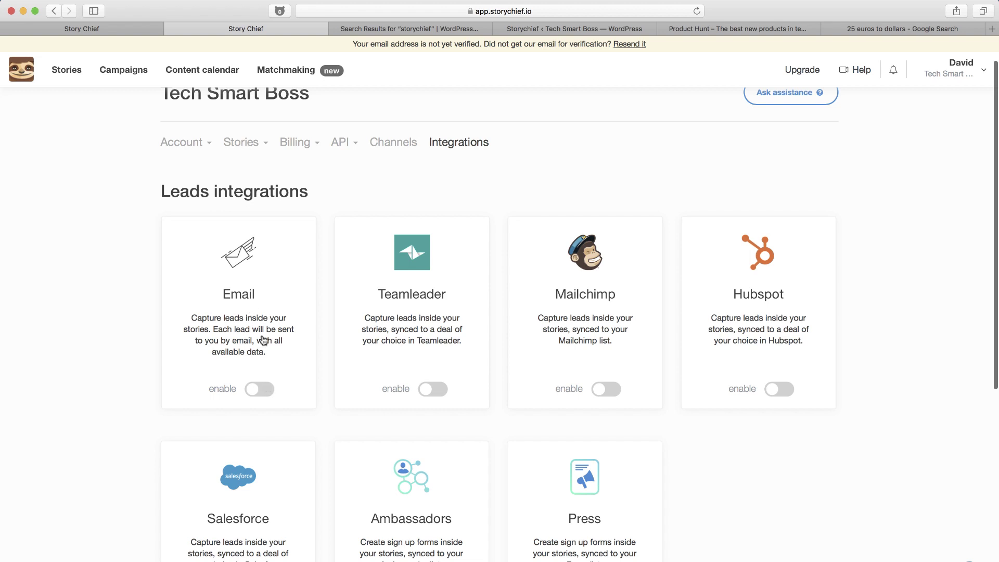
click(263, 388)
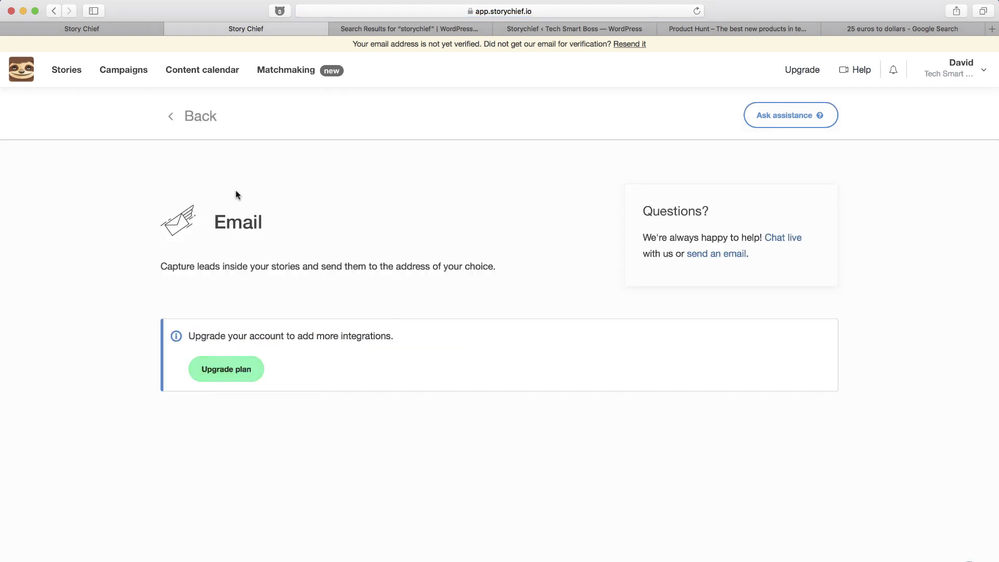
click(200, 119)
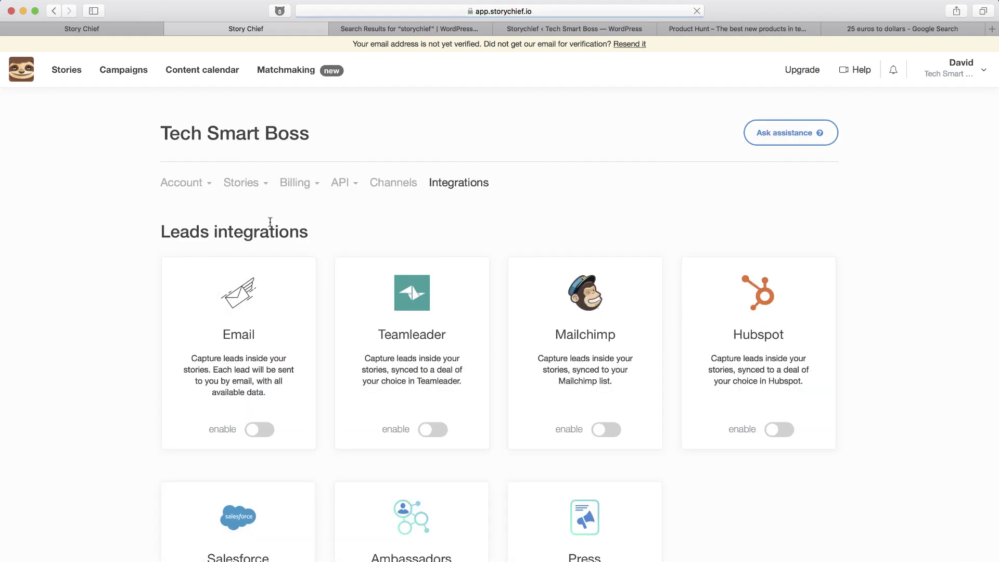
click(75, 71)
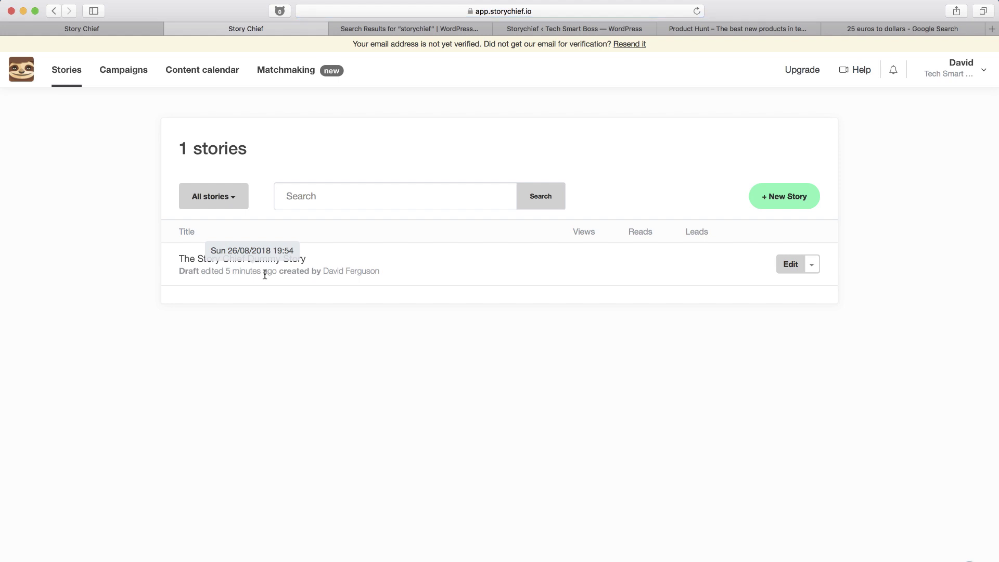
Edit the dummy story, advance to Audience, and switch on the WordPress (techsmartboss.com) destination.
click(791, 264)
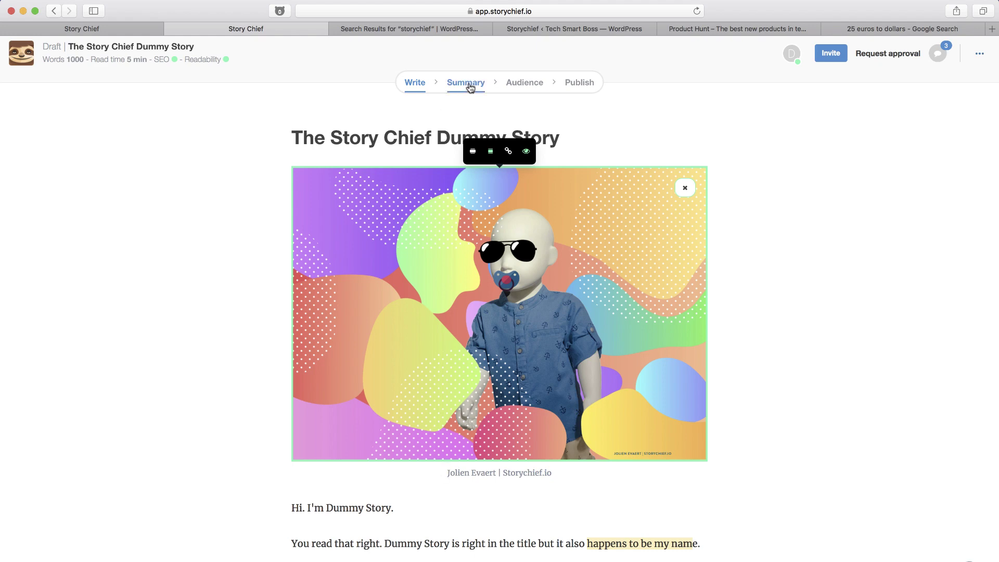
click(467, 85)
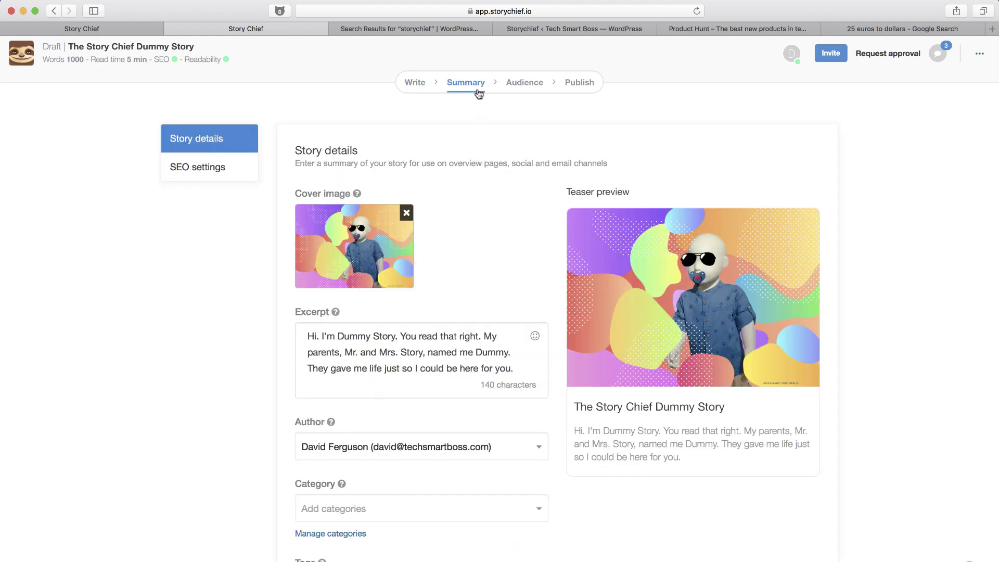
click(523, 82)
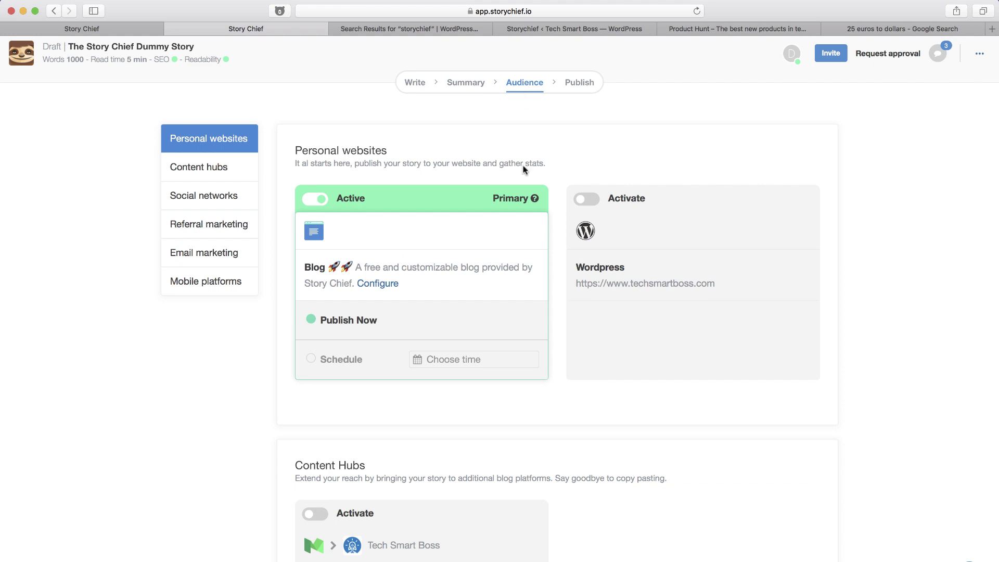
click(595, 203)
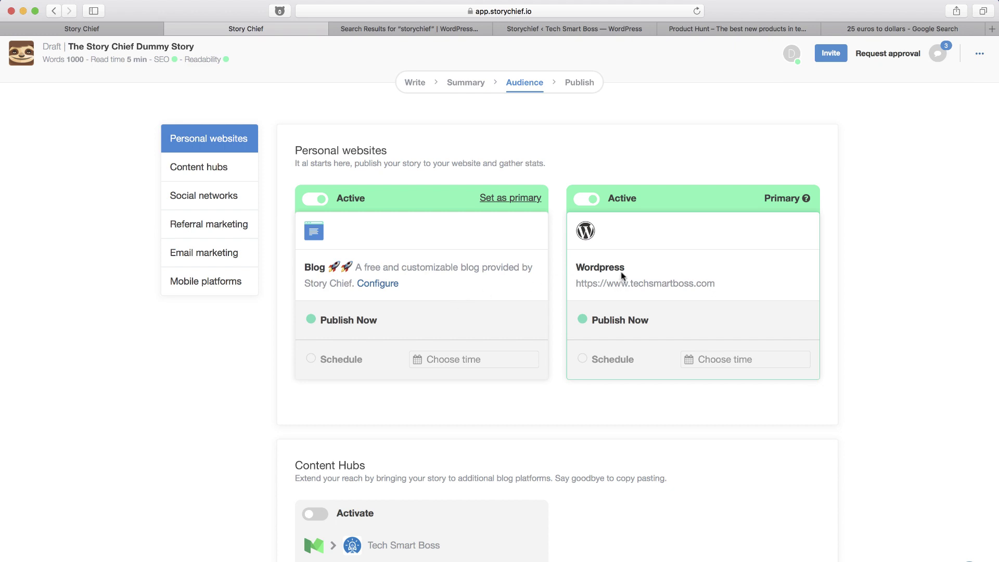
scroll(596, 419, down, 1)
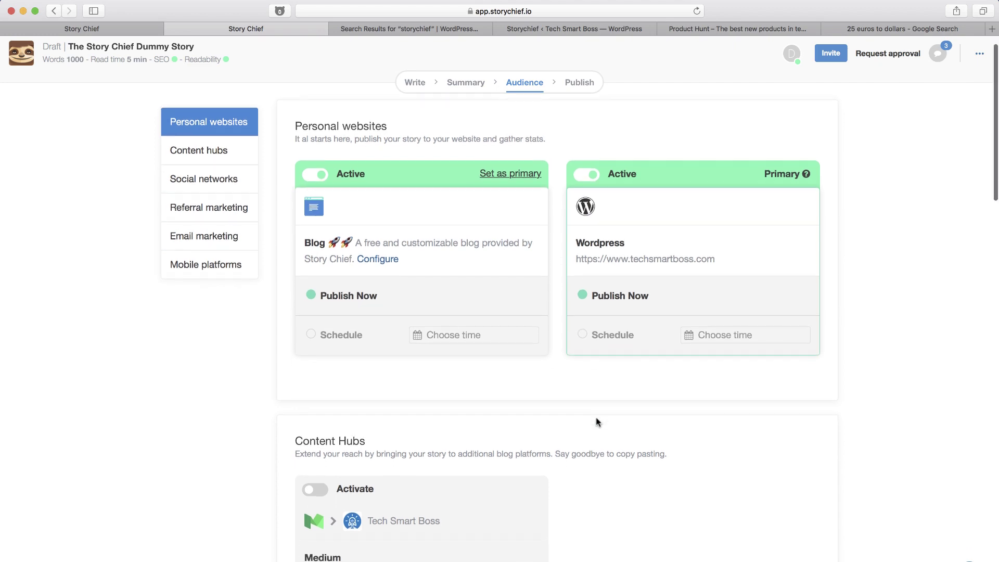
scroll(596, 418, down, 1)
scroll(595, 417, up, 3)
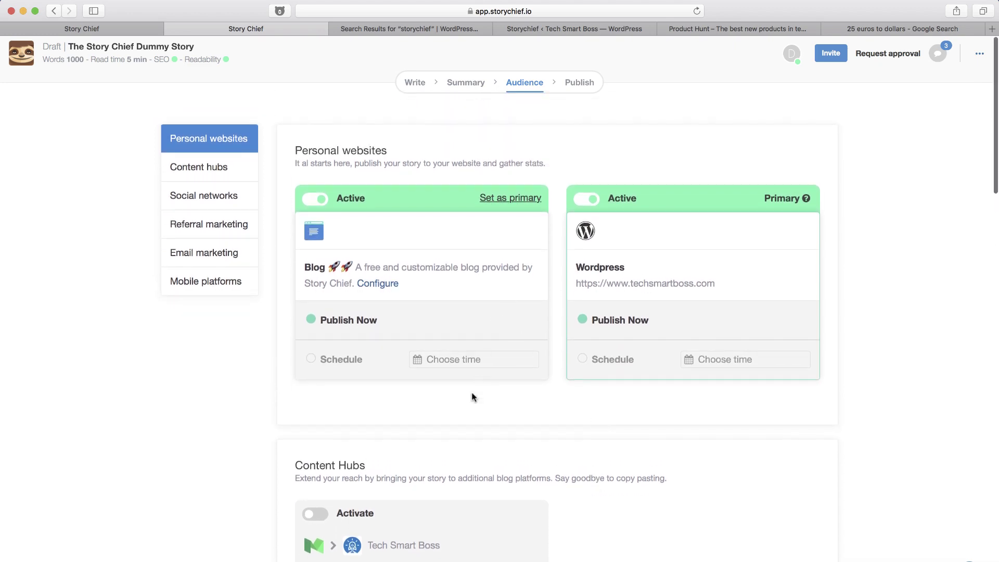
scroll(473, 398, down, 2)
scroll(474, 398, up, 1)
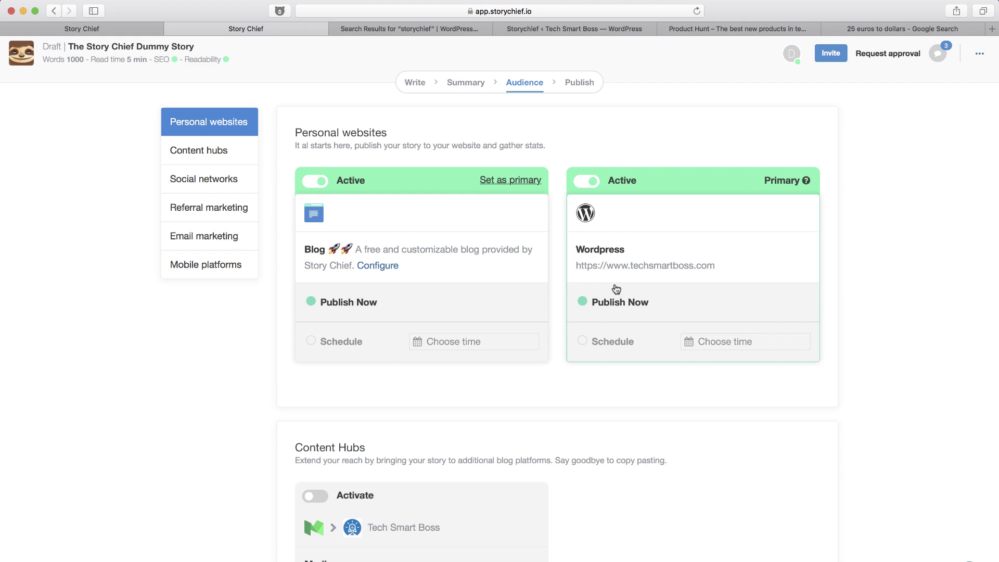
scroll(323, 430, down, 3)
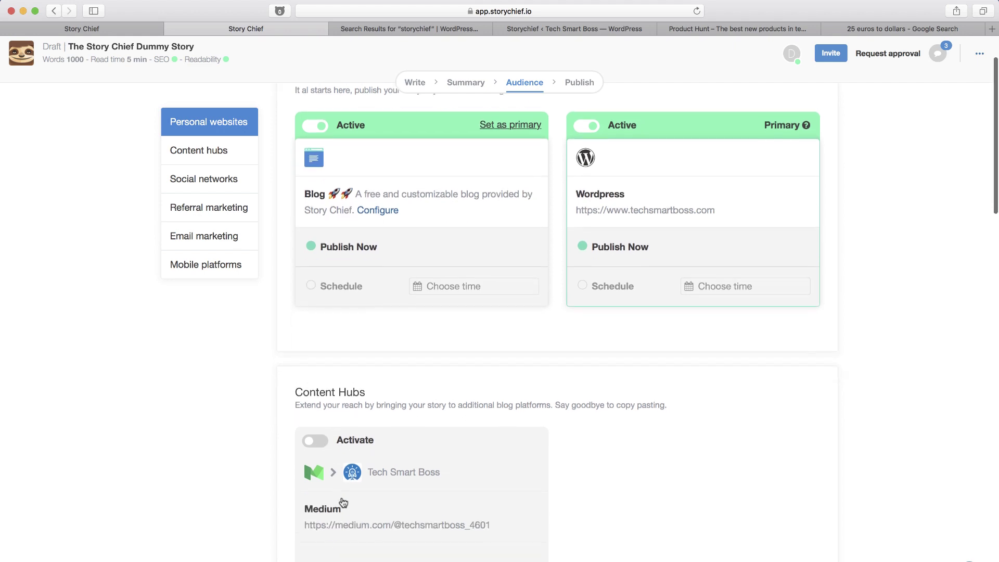
click(316, 415)
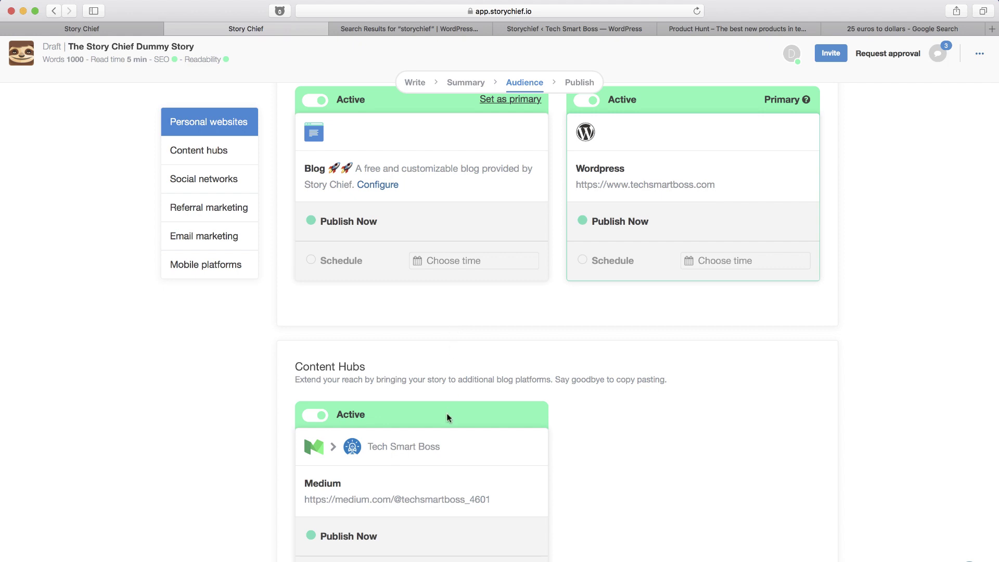
scroll(446, 416, down, 3)
scroll(448, 417, up, 4)
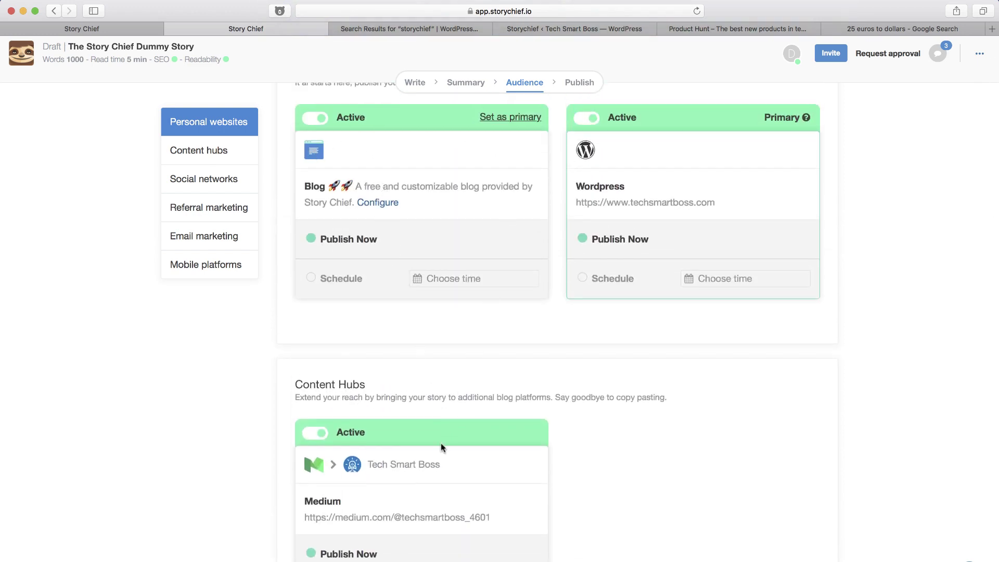
scroll(442, 443, down, 2)
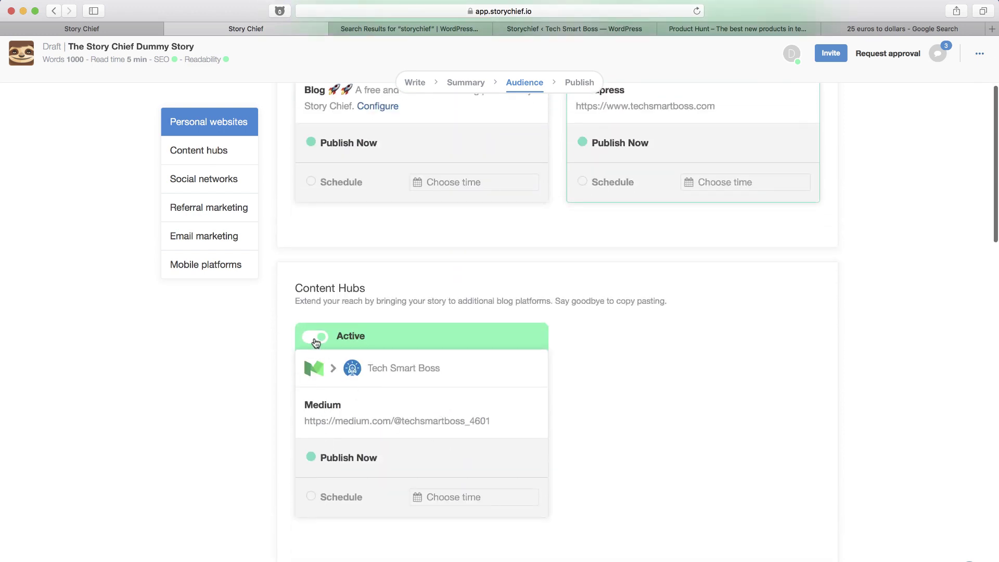
click(315, 338)
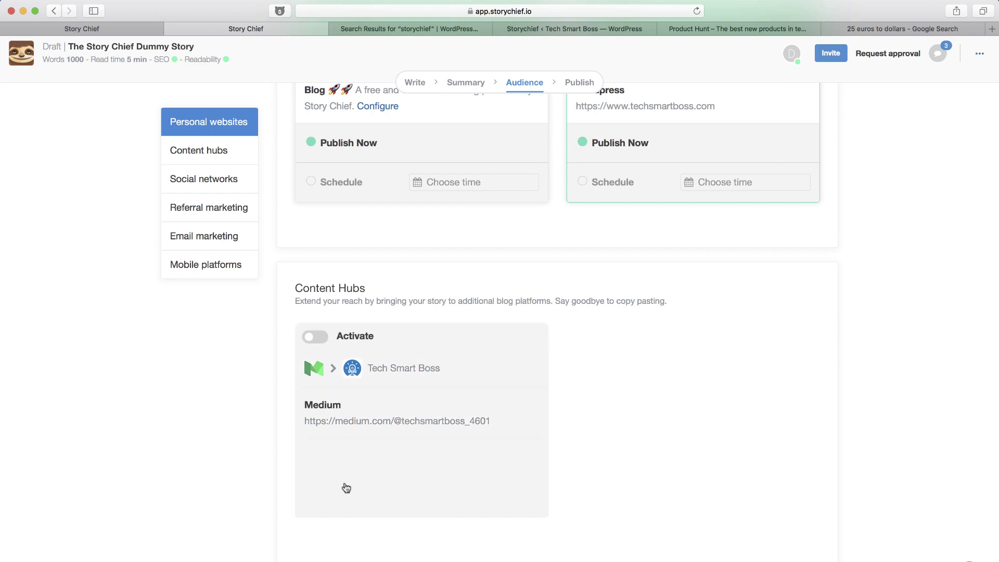
scroll(352, 395, down, 1)
scroll(352, 394, down, 6)
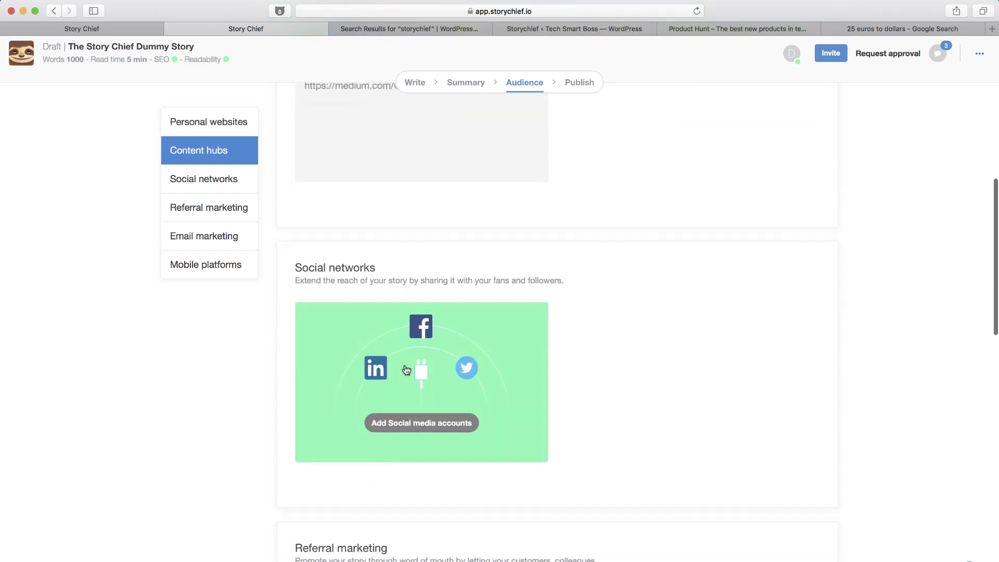
scroll(417, 430, down, 15)
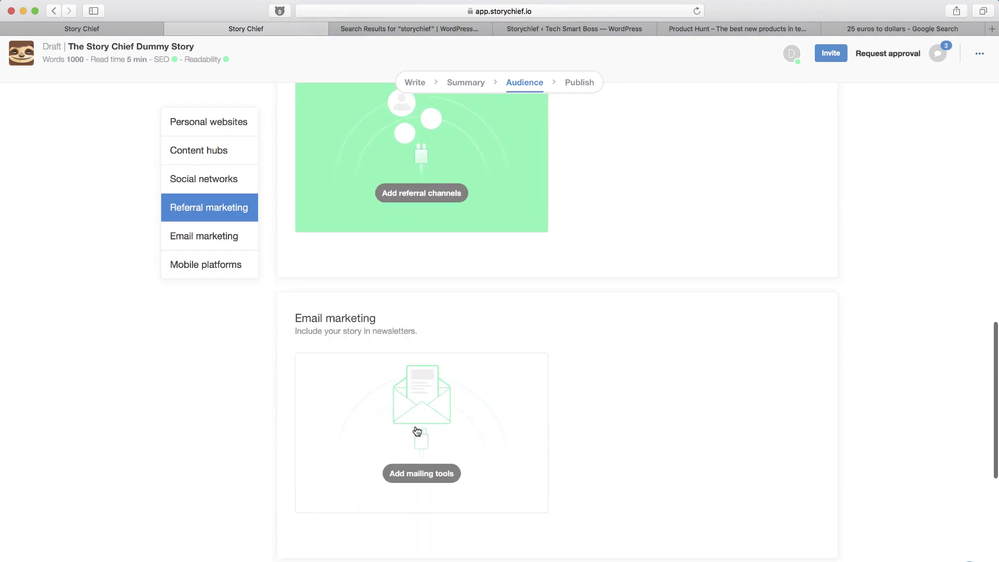
scroll(417, 430, up, 20)
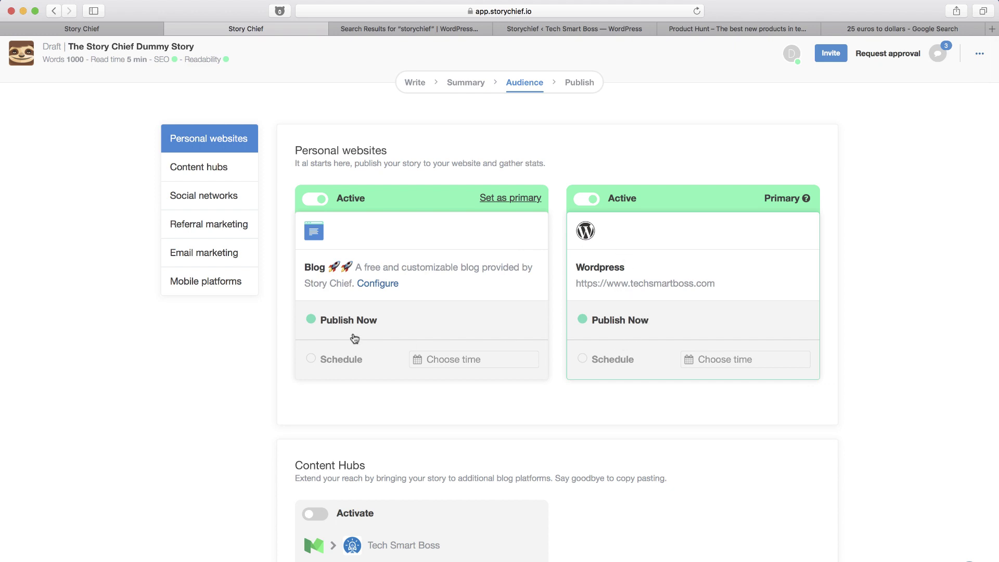
click(580, 90)
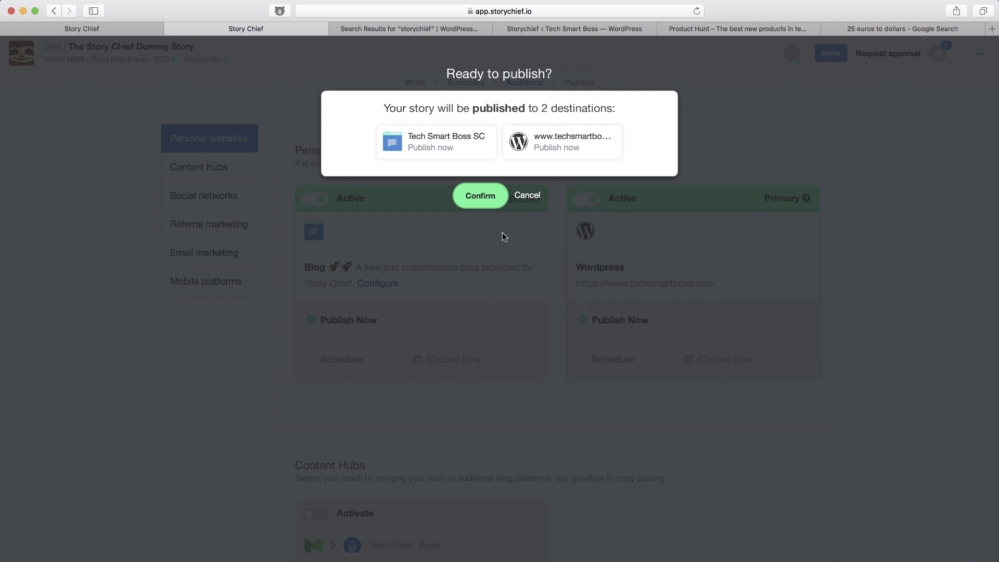
click(481, 197)
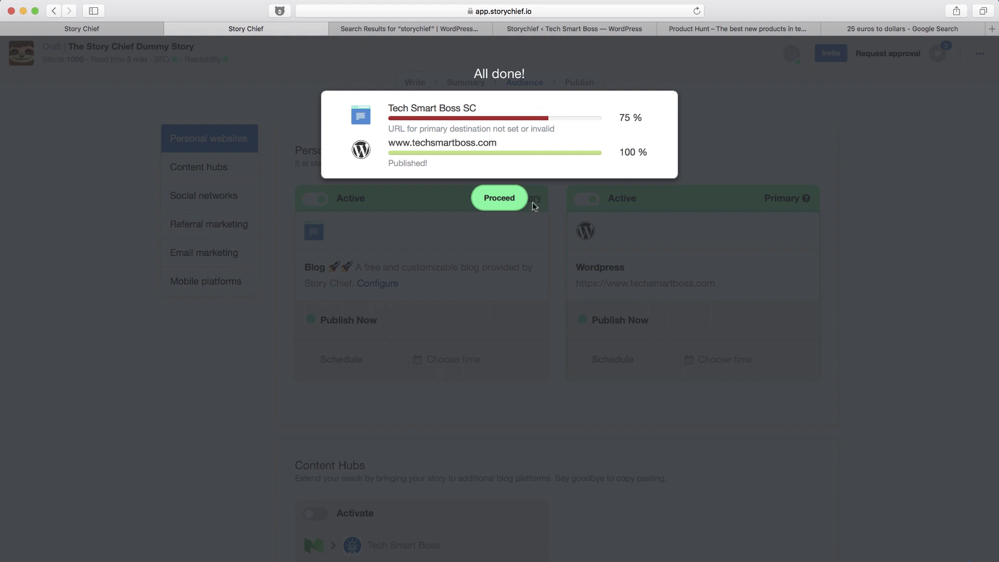
Leave the publish results and open the Blog channel's settings under Channels > Personal websites.
click(491, 189)
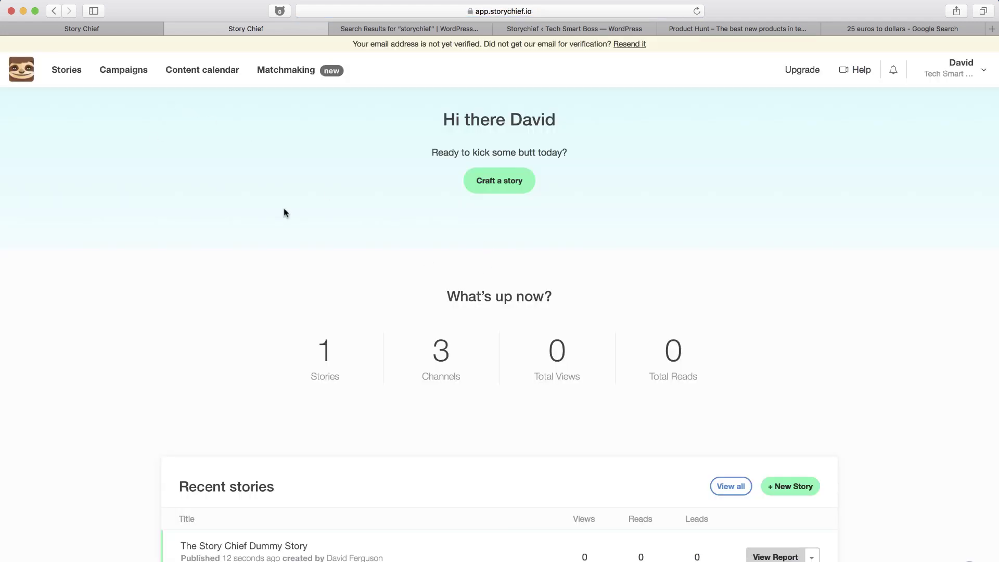
click(968, 72)
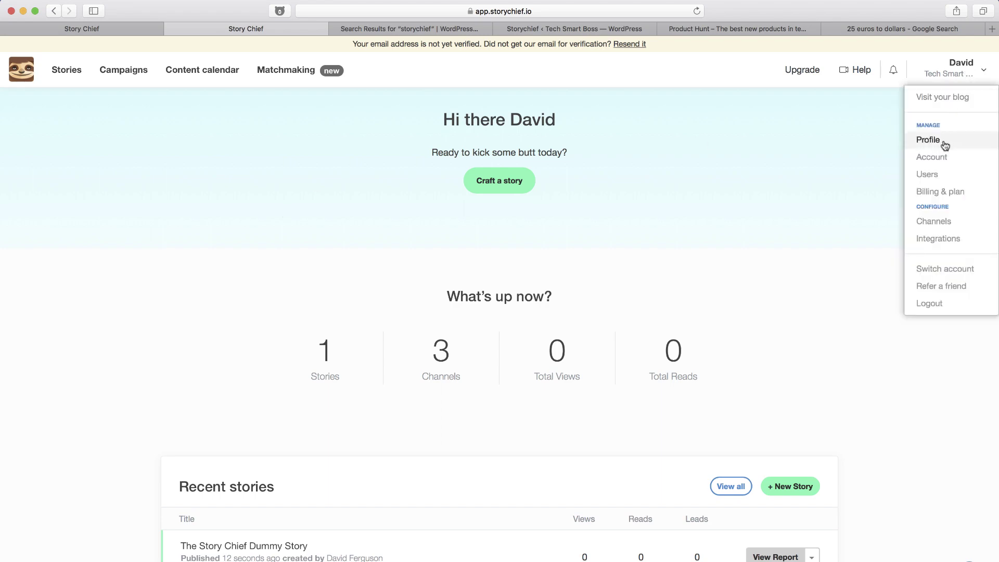
click(937, 221)
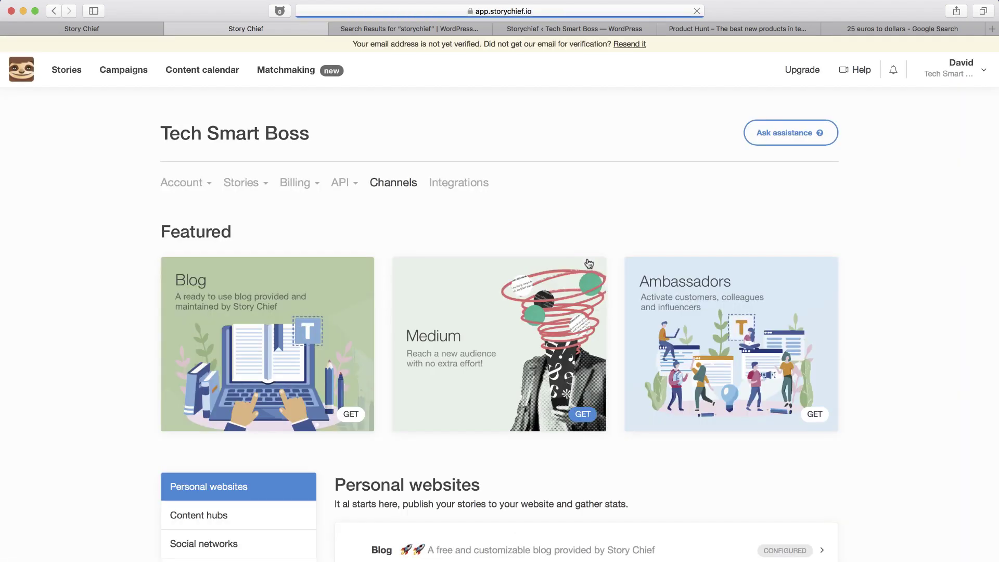
scroll(517, 461, down, 2)
click(499, 502)
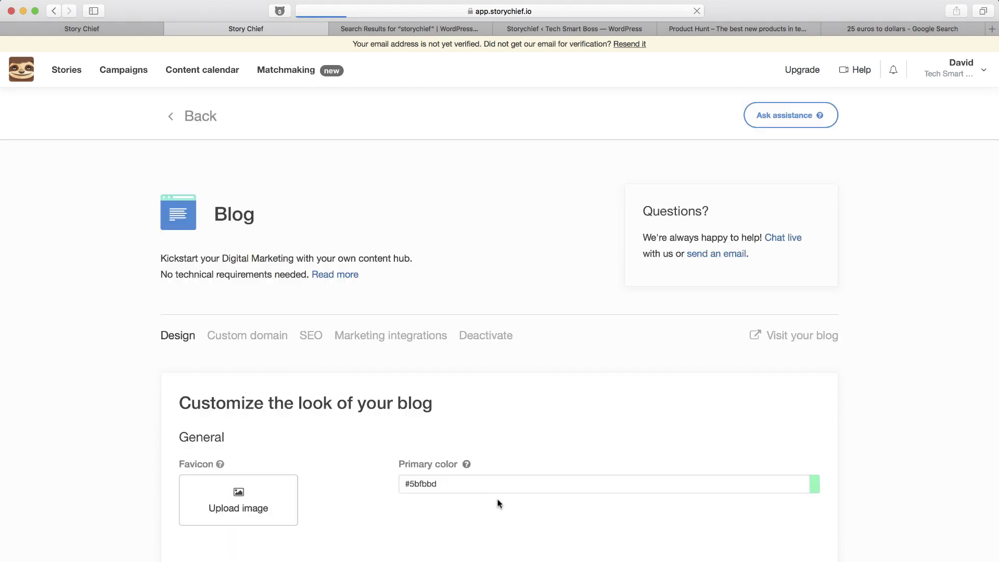
scroll(499, 504, down, 6)
scroll(319, 294, up, 7)
scroll(320, 295, up, 2)
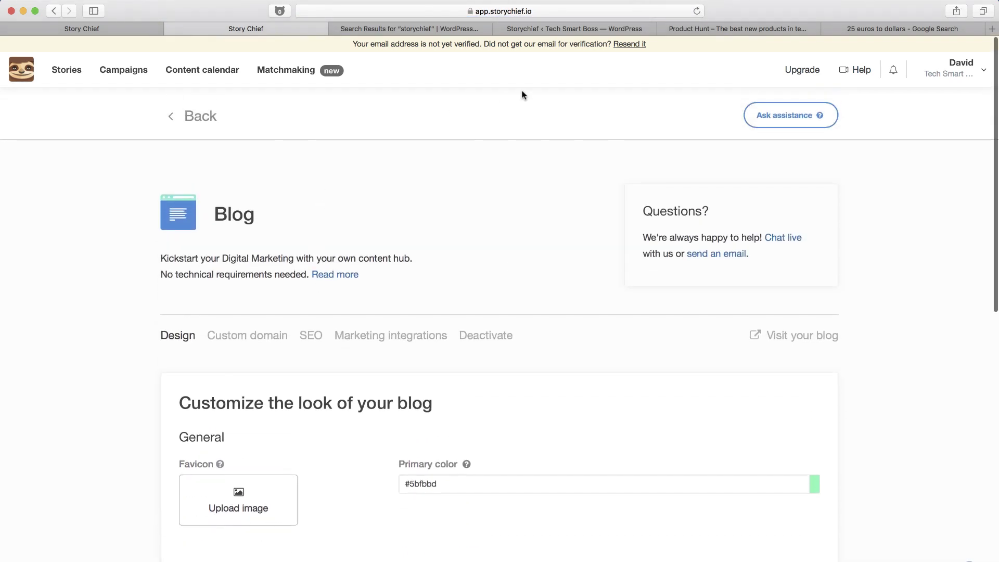
In WordPress, preview The Story Chief Dummy Story draft from All Posts.
click(588, 28)
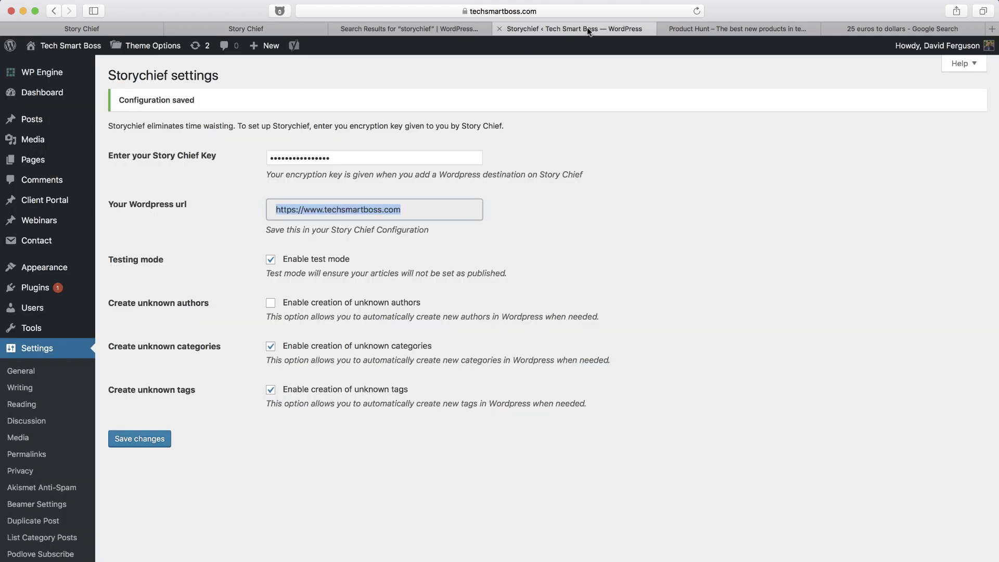
mouse_move(31, 119)
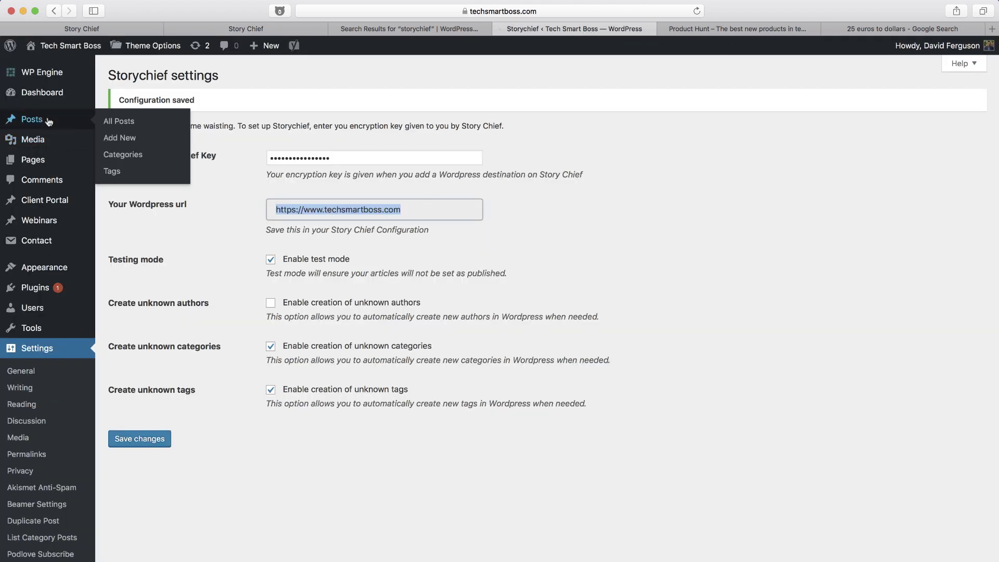
click(119, 123)
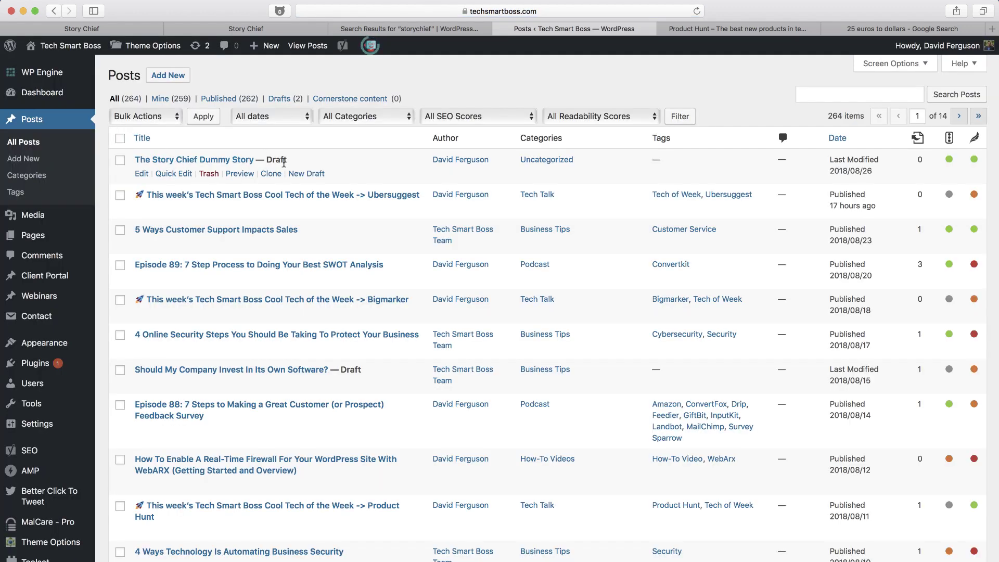
click(242, 174)
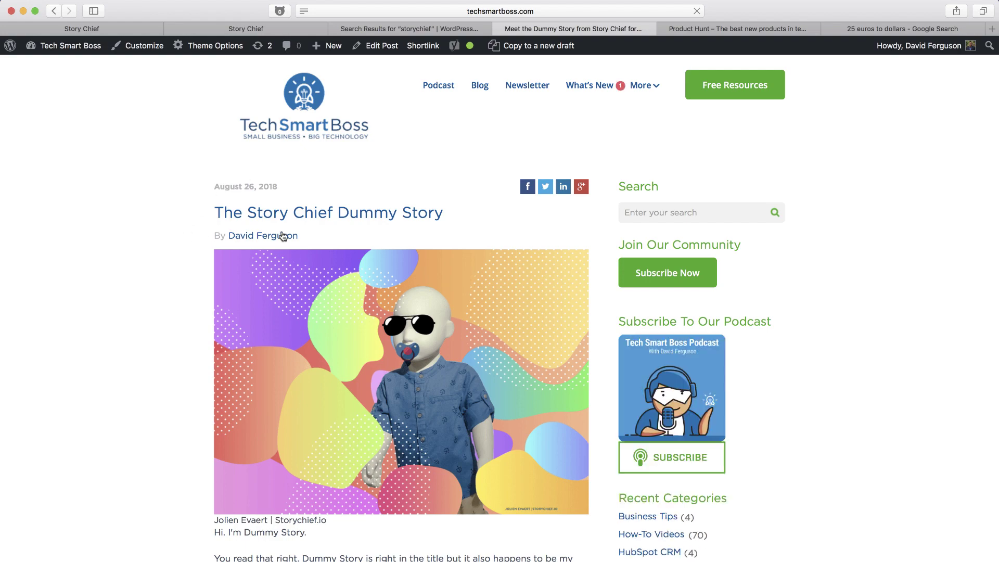
Scroll through the previewed Dummy Story post to check its content.
scroll(284, 385, down, 5)
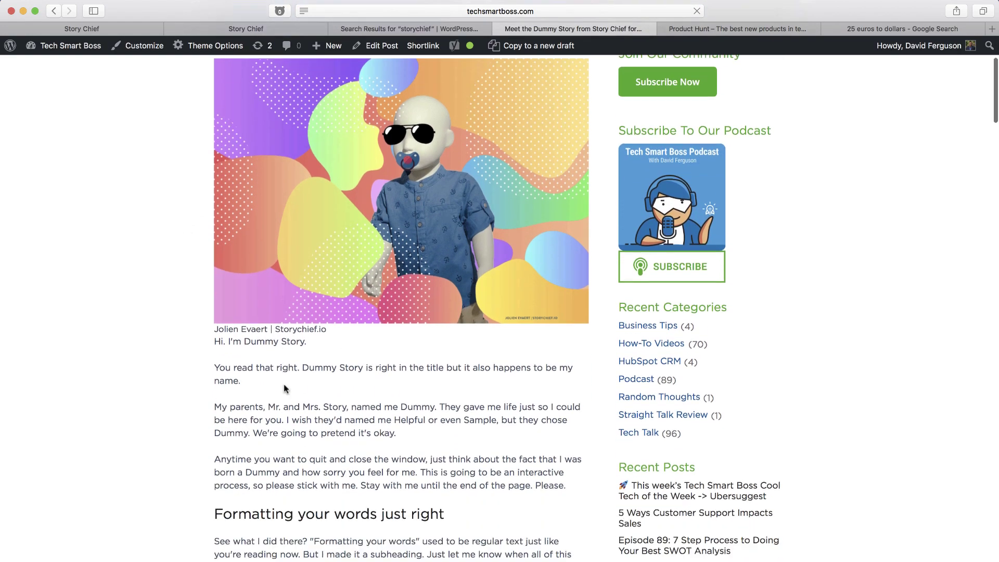
scroll(246, 374, down, 6)
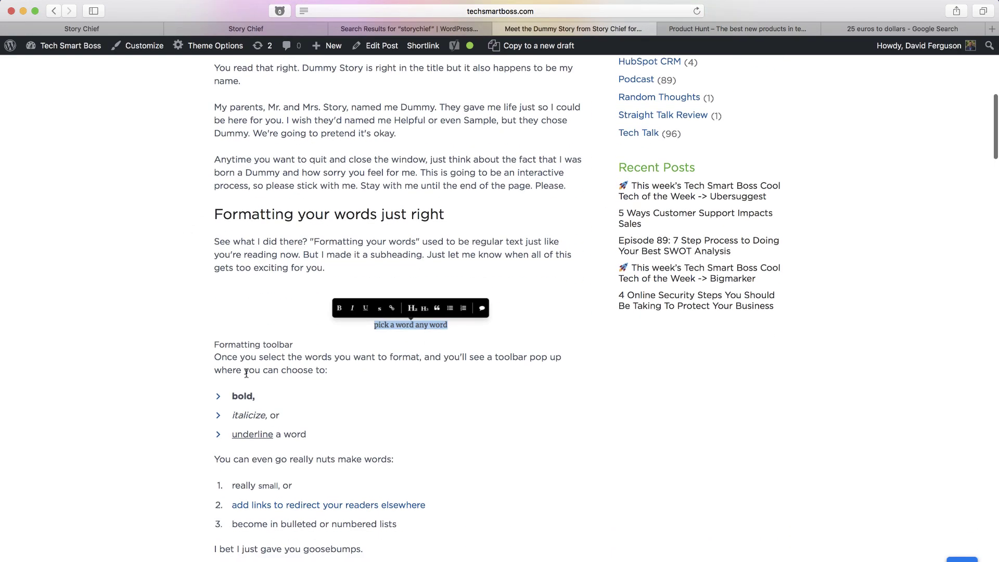
scroll(415, 382, down, 5)
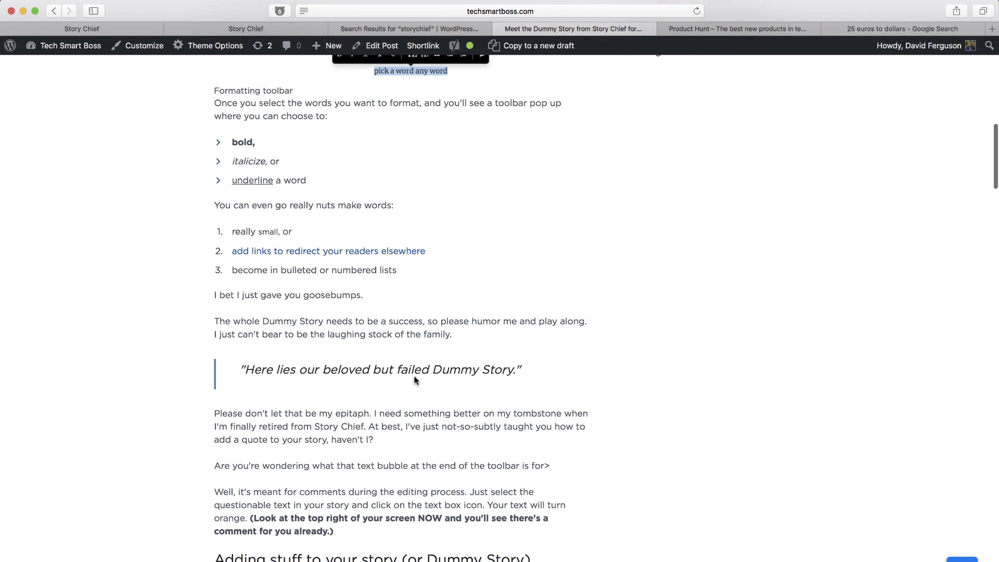
scroll(415, 381, down, 20)
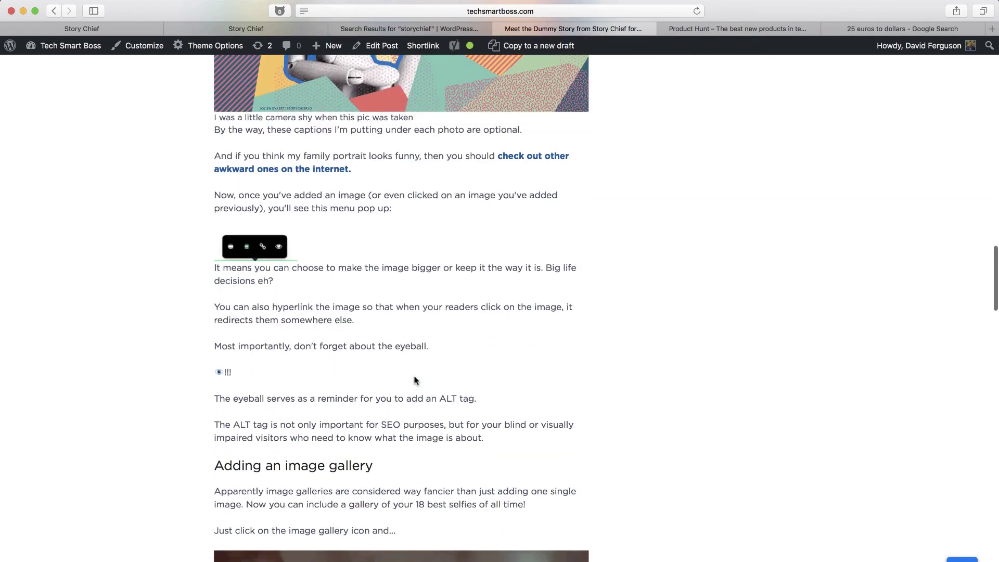
scroll(415, 380, down, 20)
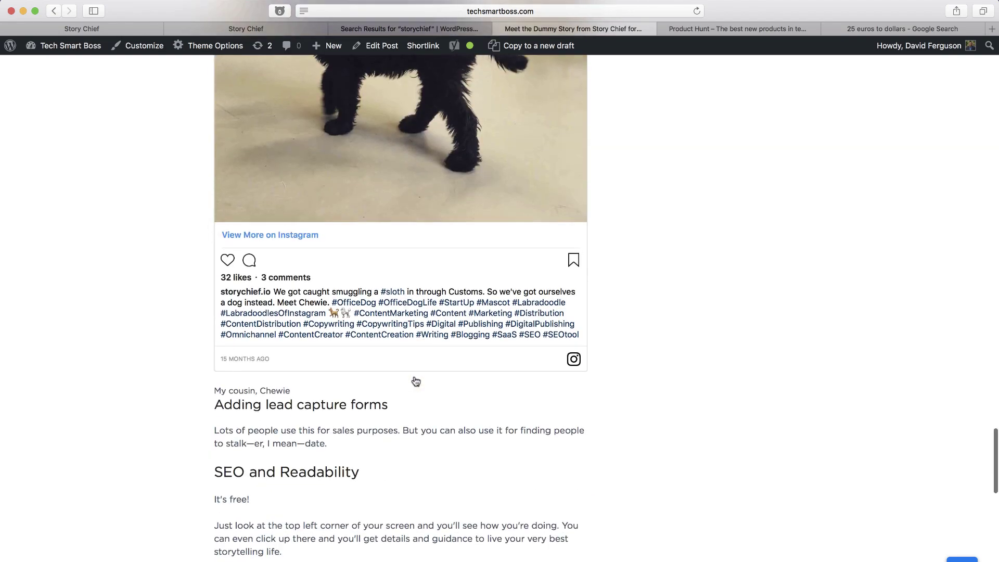
scroll(416, 381, down, 11)
scroll(416, 381, up, 3)
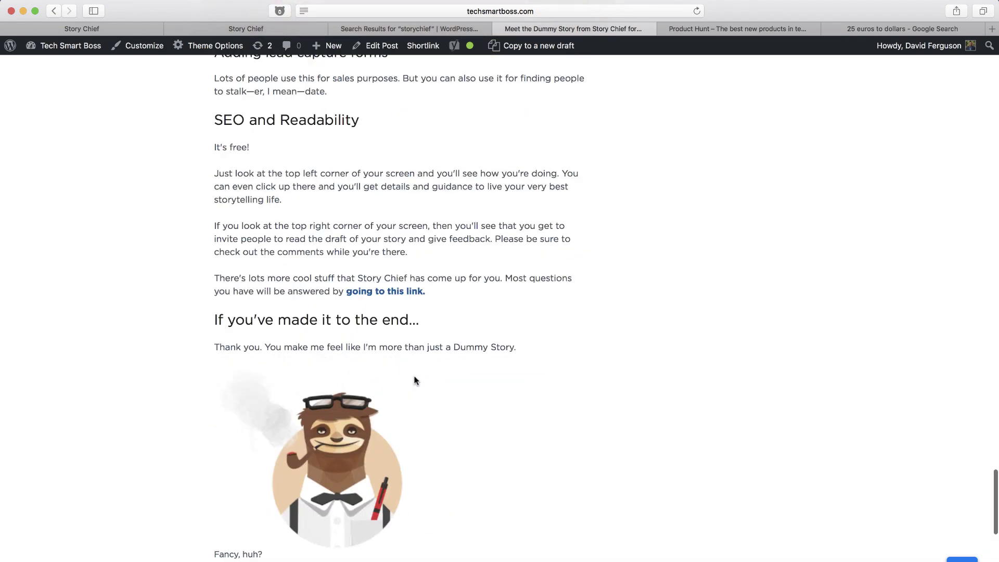
scroll(415, 381, down, 2)
scroll(416, 381, up, 6)
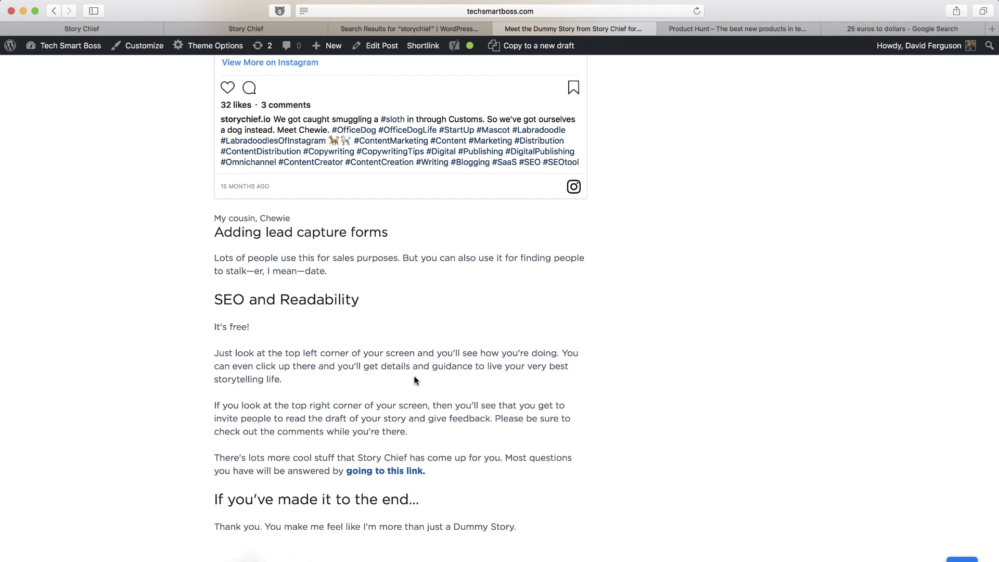
scroll(384, 142, up, 15)
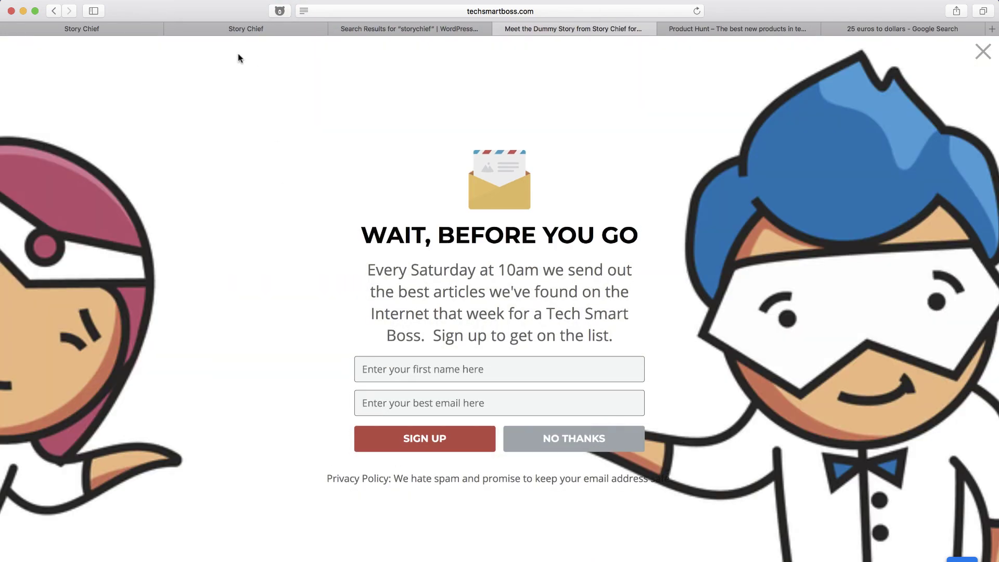
Back in StoryChief, go to the Tech Smart Boss account's Users page.
click(120, 27)
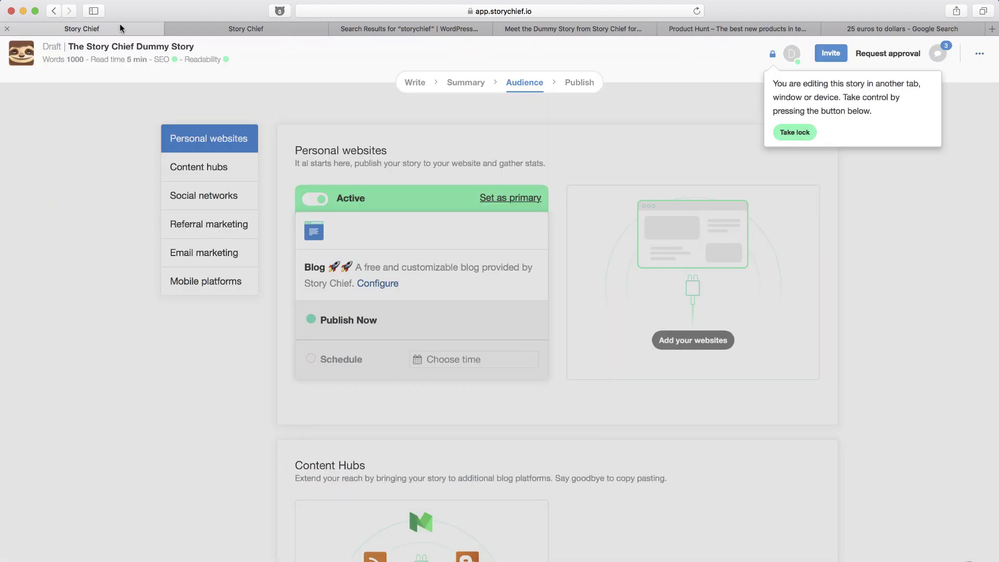
click(251, 29)
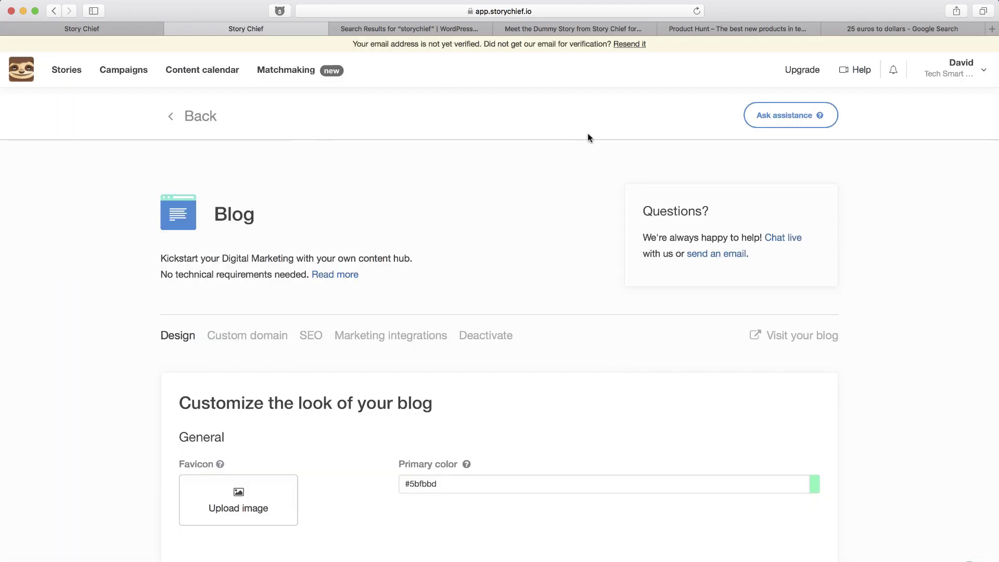
click(957, 77)
click(931, 175)
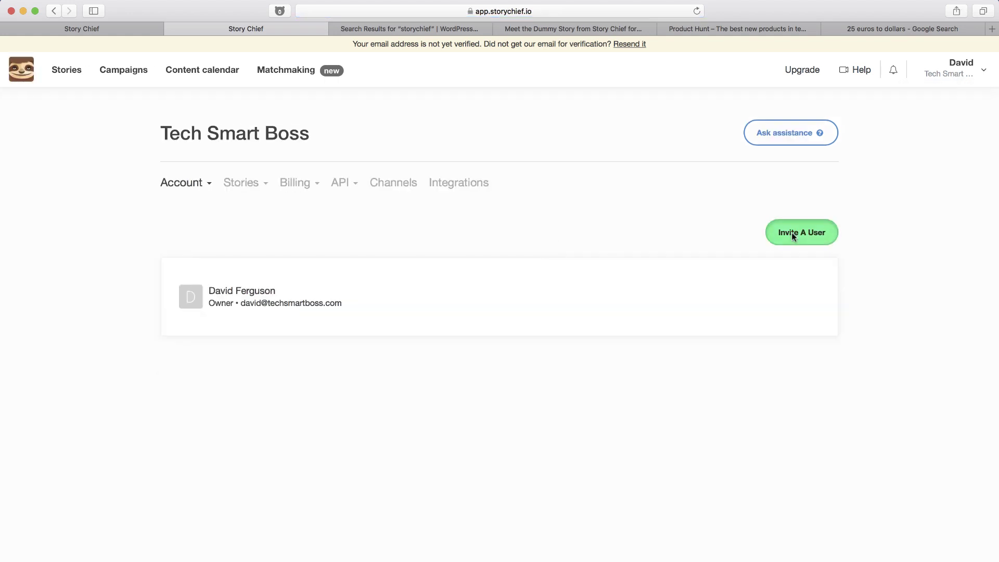
Start inviting a user and check the roles offered: Publisher, Writer and Guest writer.
click(792, 232)
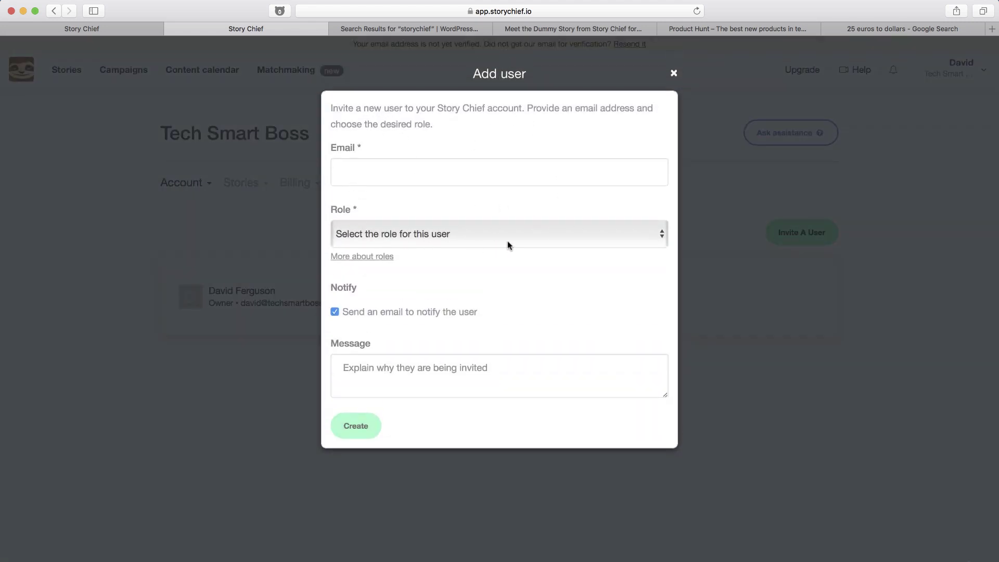
click(569, 240)
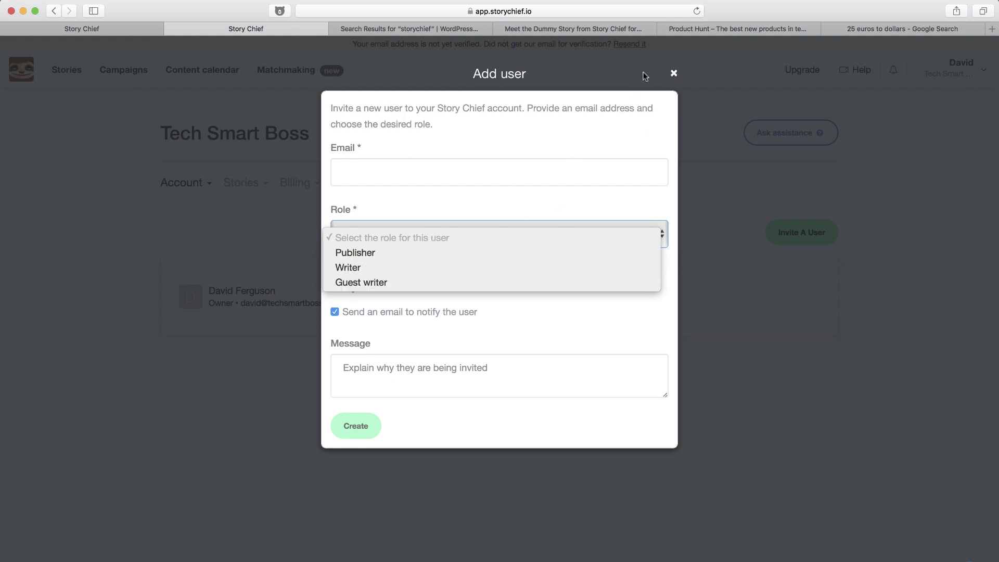
click(674, 74)
Close the Add user dialog and go back to the Stories list.
click(675, 74)
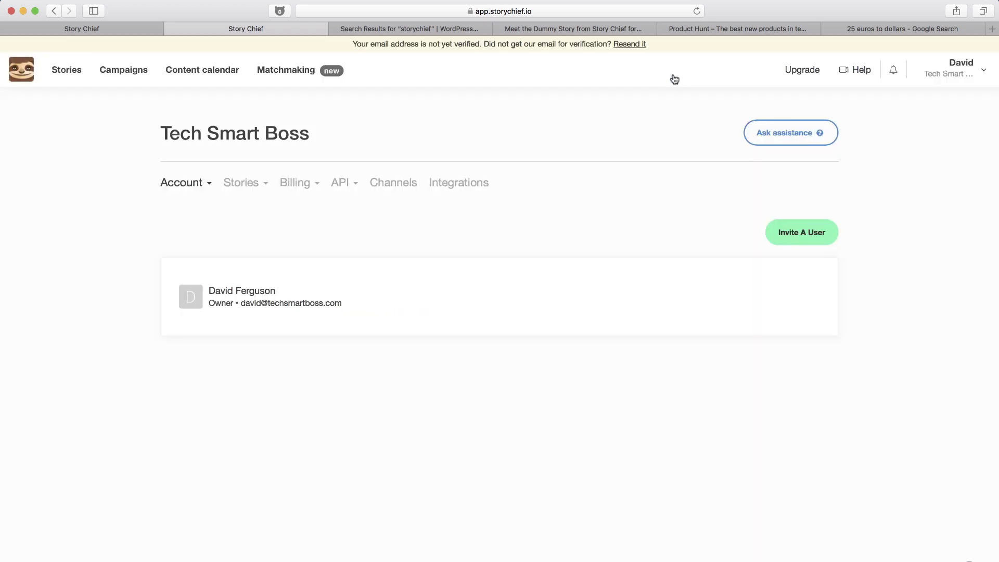
click(67, 73)
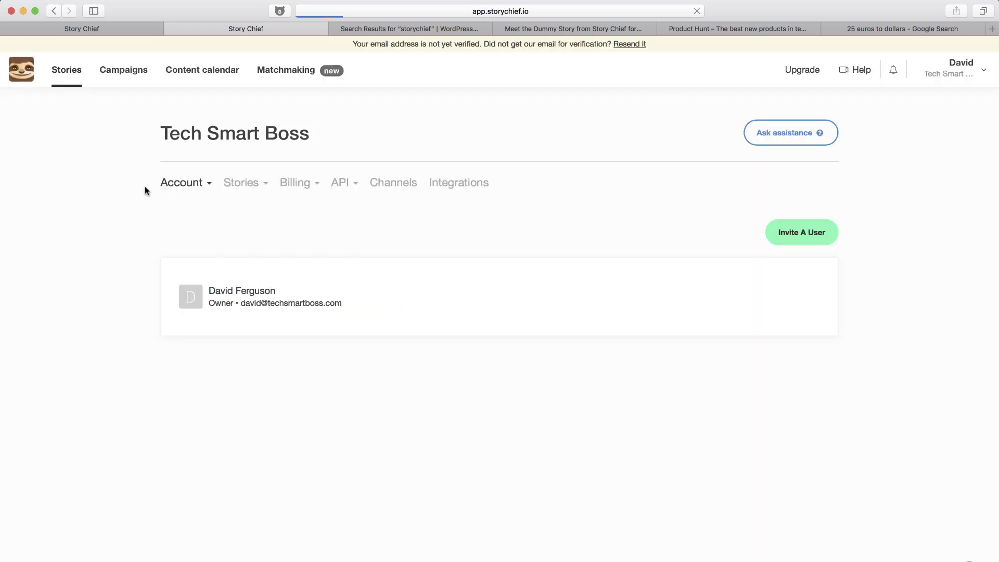